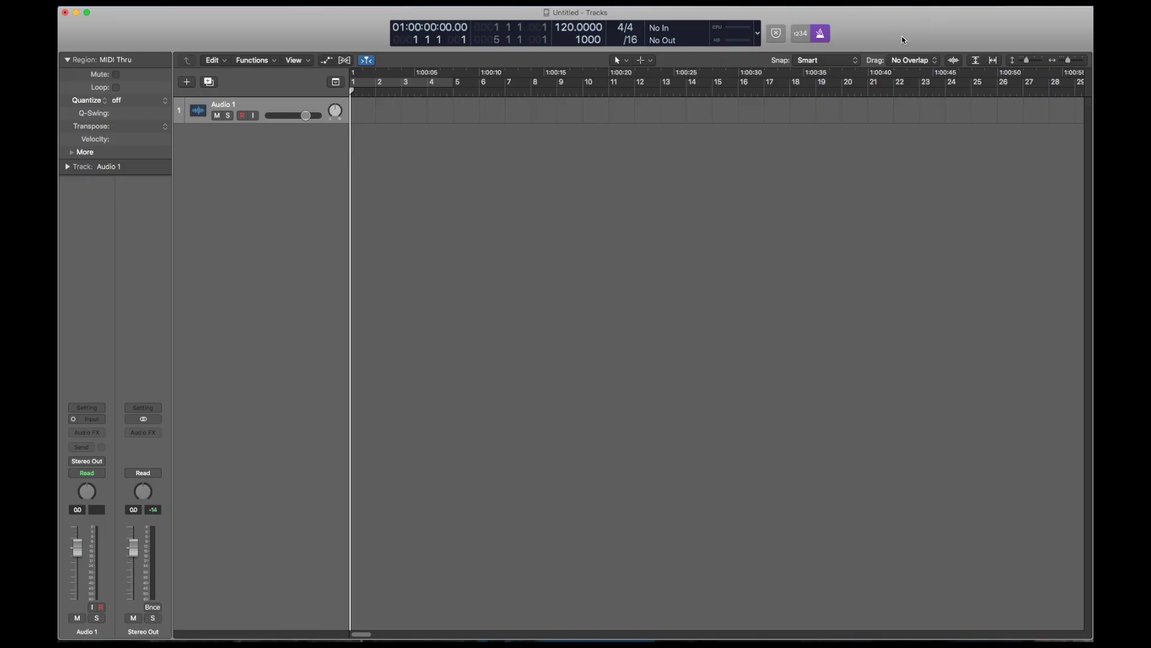
# Step: Add one software instrument track, then 16 External MIDI tracks as tracks 3–18
pyautogui.press('alt+super+s')
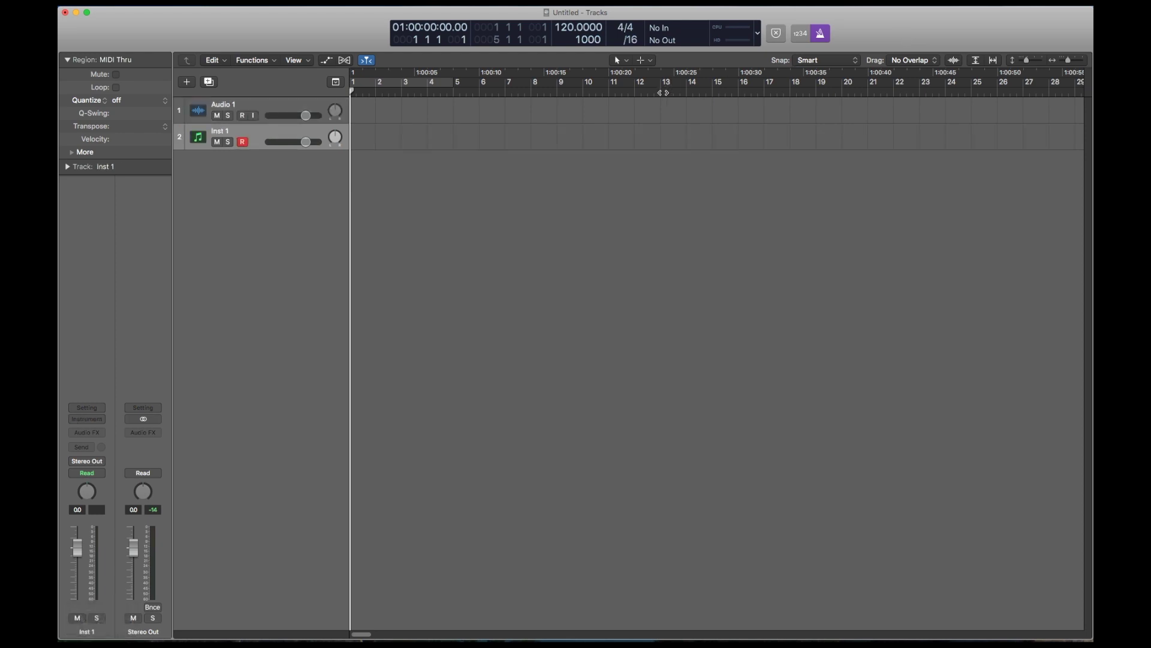
pyautogui.press('alt+super+n')
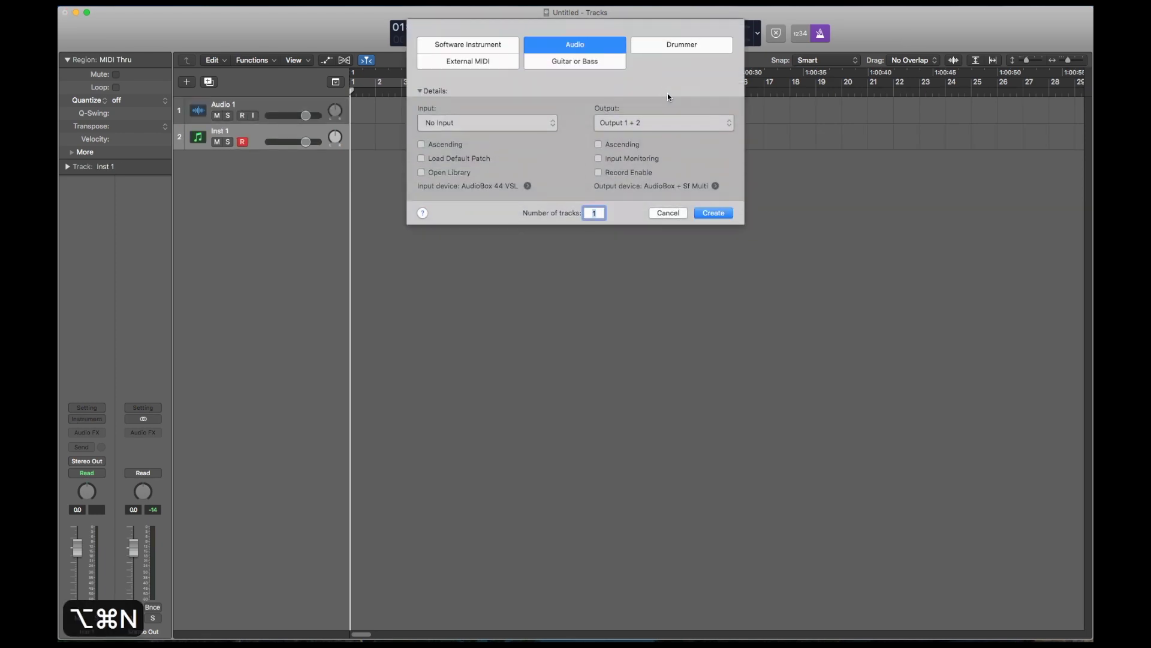
pyautogui.write('16')
pyautogui.click(474, 63)
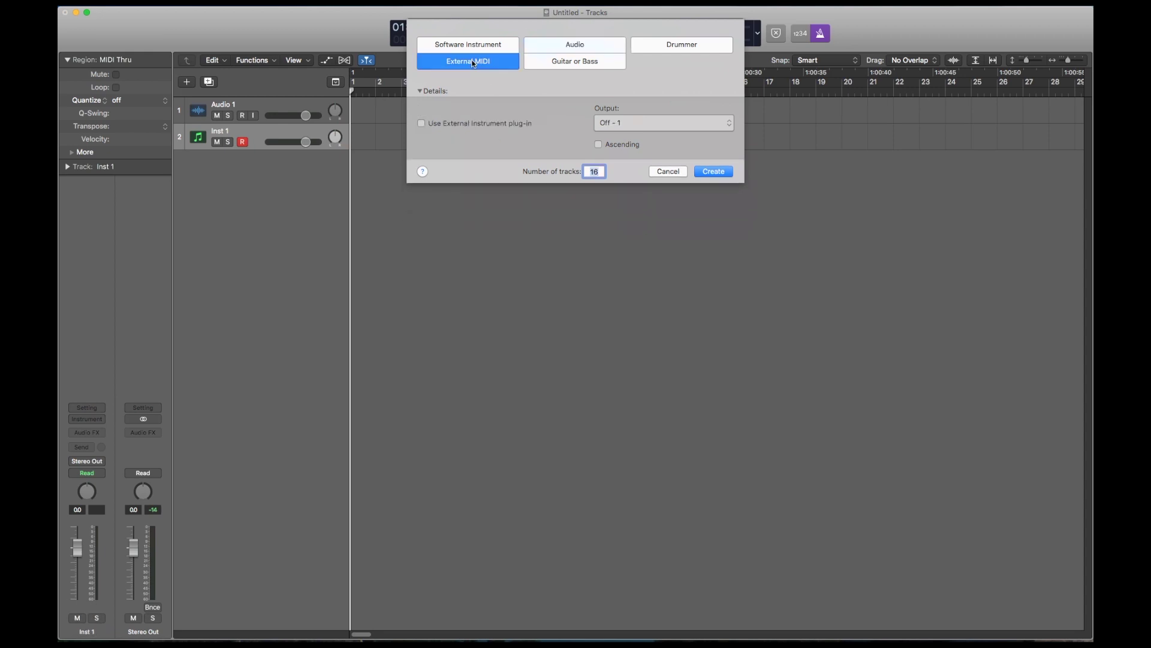
pyautogui.press('Return')
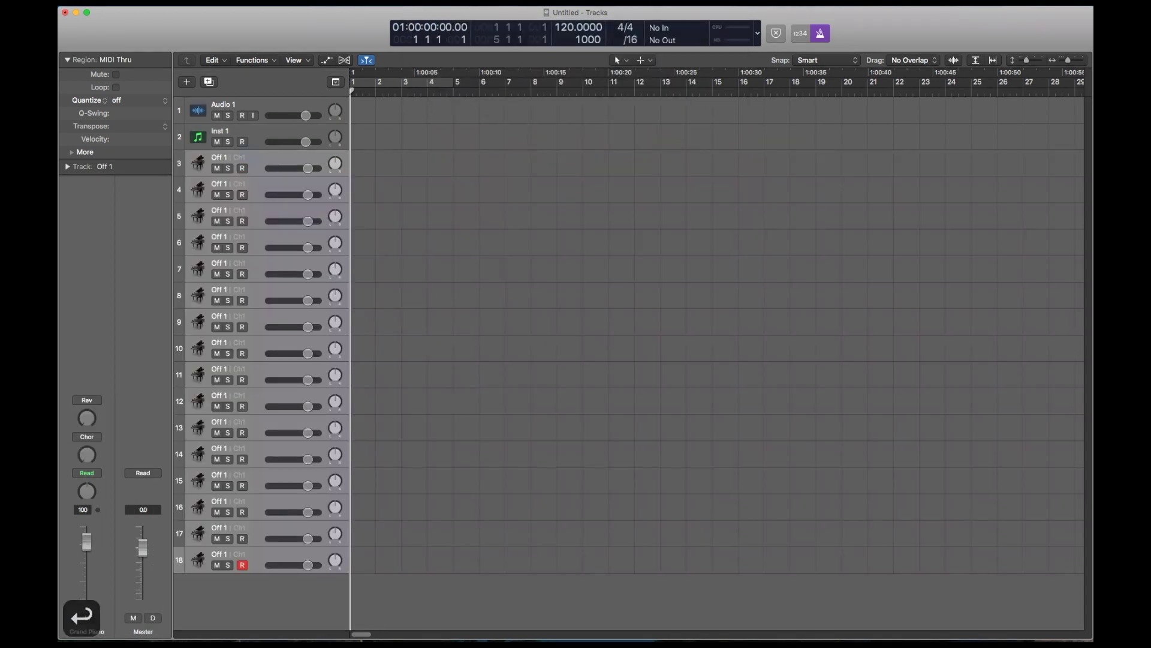
pyautogui.press('super+comma')
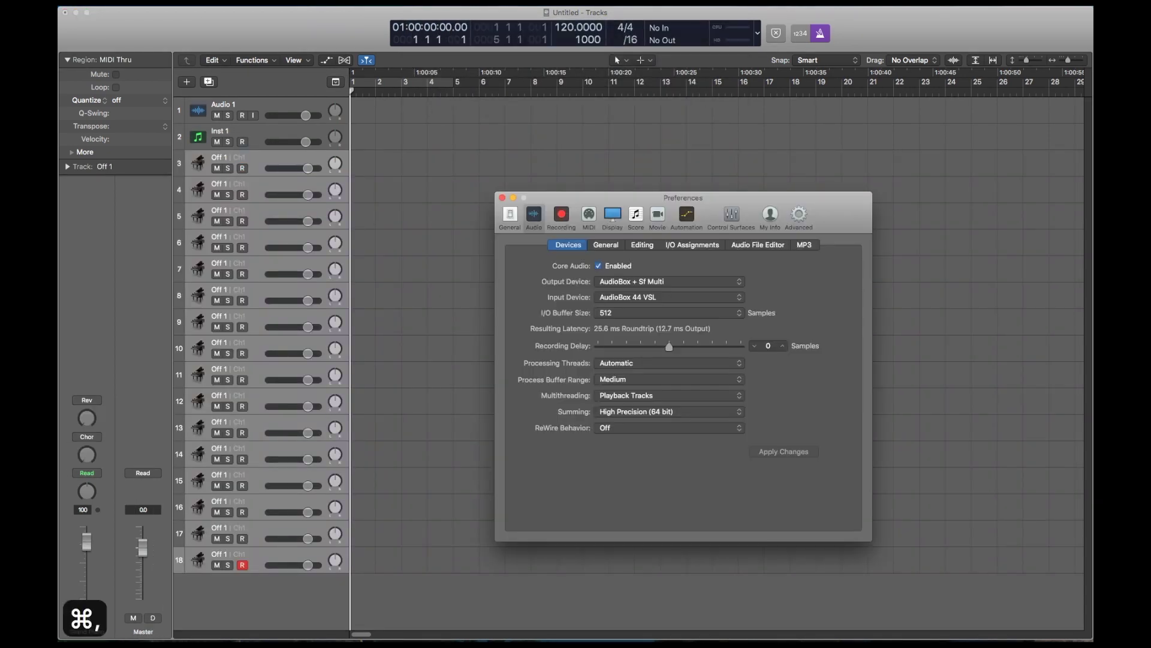
pyautogui.click(605, 246)
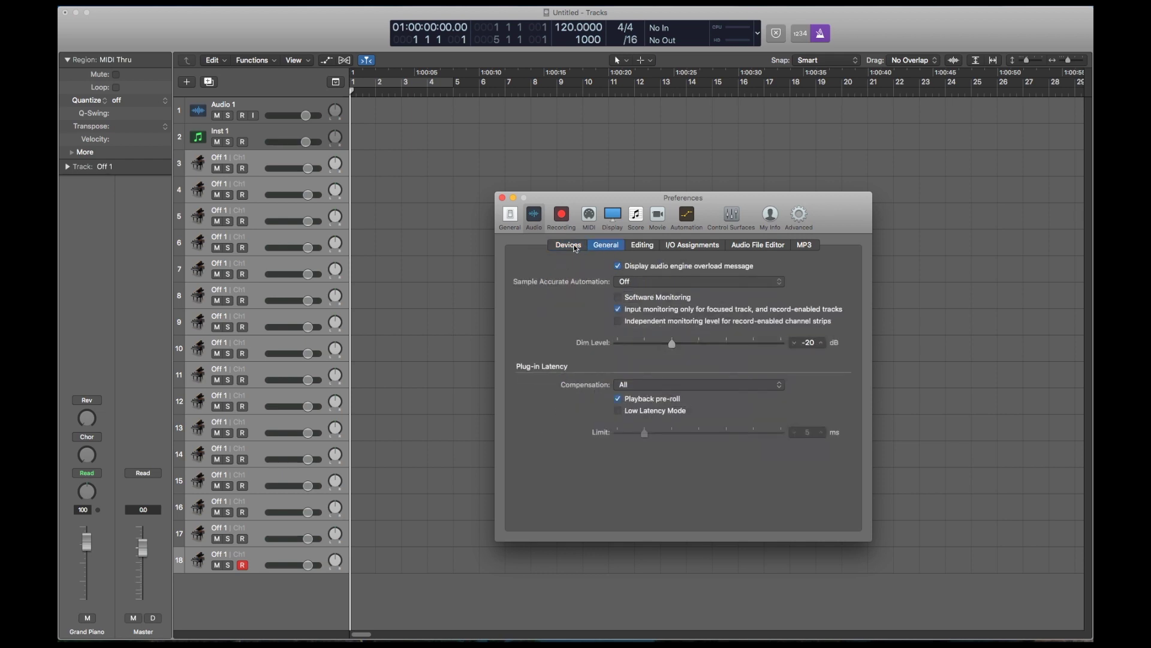
pyautogui.click(635, 283)
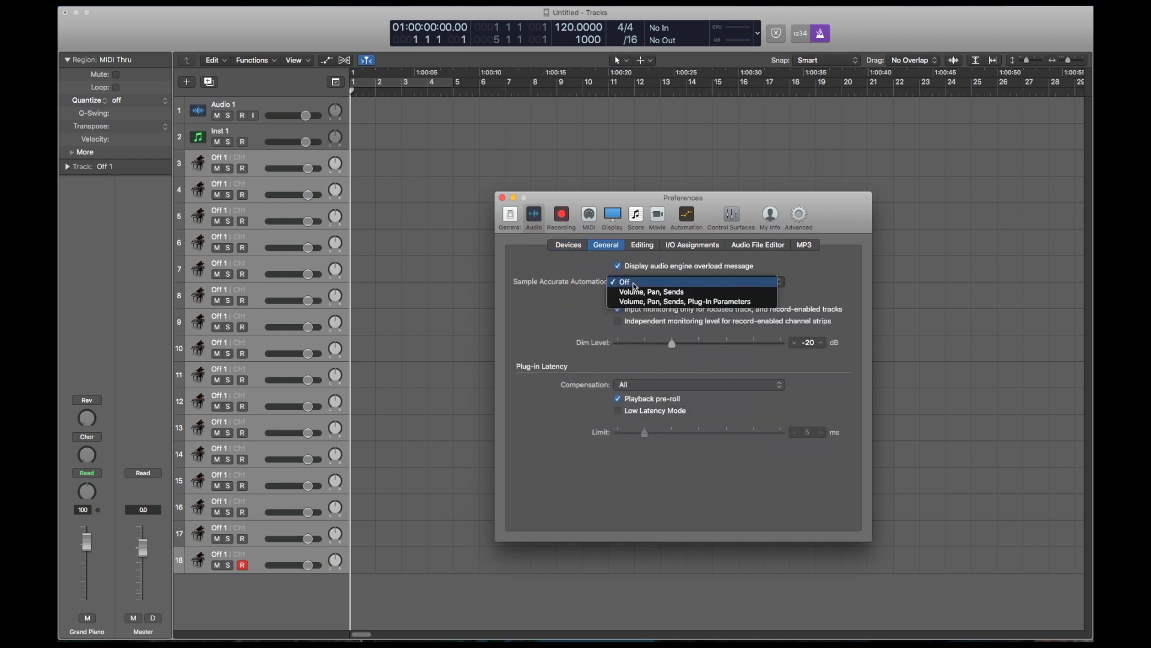
pyautogui.click(635, 284)
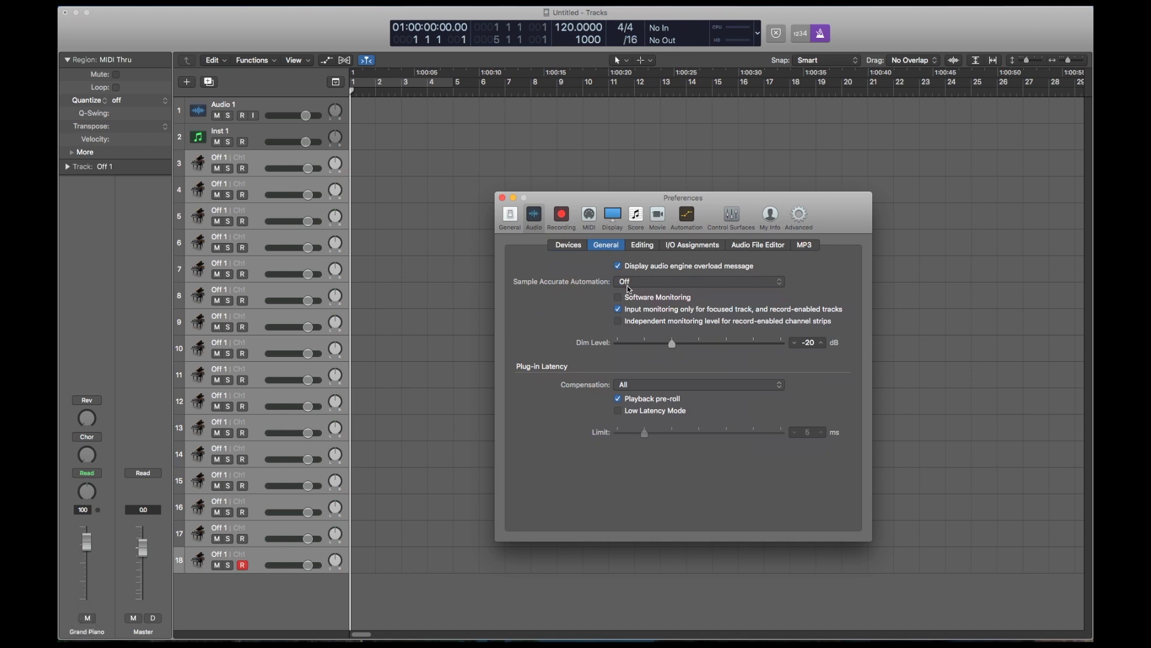
pyautogui.click(502, 198)
# Step: Create a new Environment layer and name it VEP
pyautogui.hotkey('ctrl', '0')
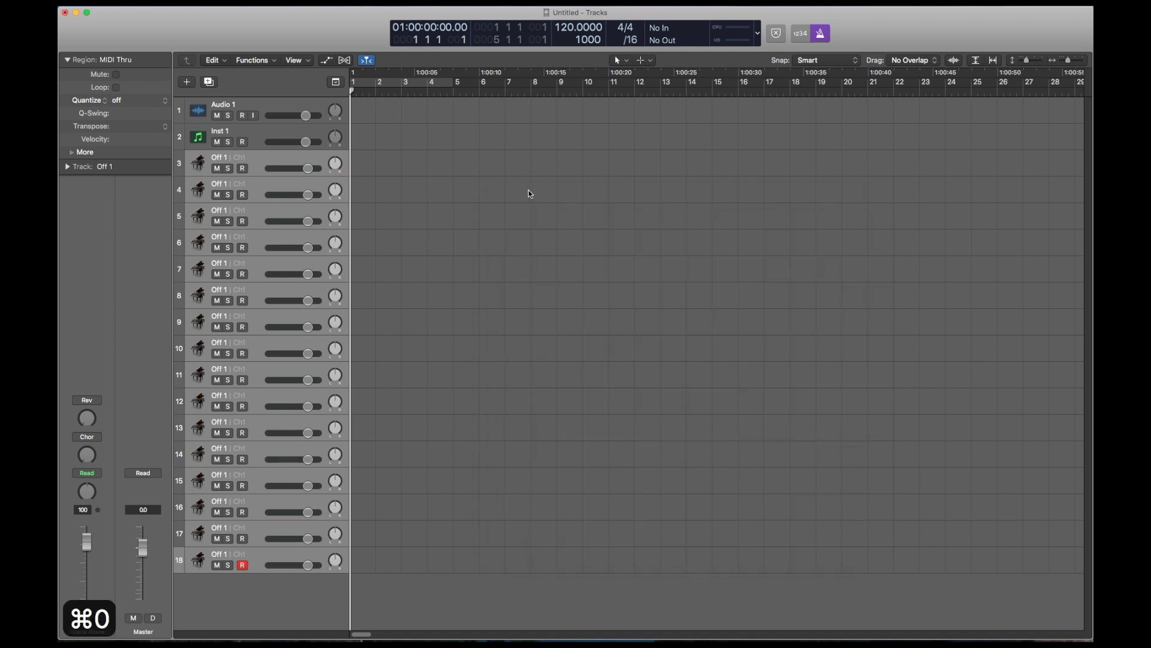
pyautogui.click(414, 96)
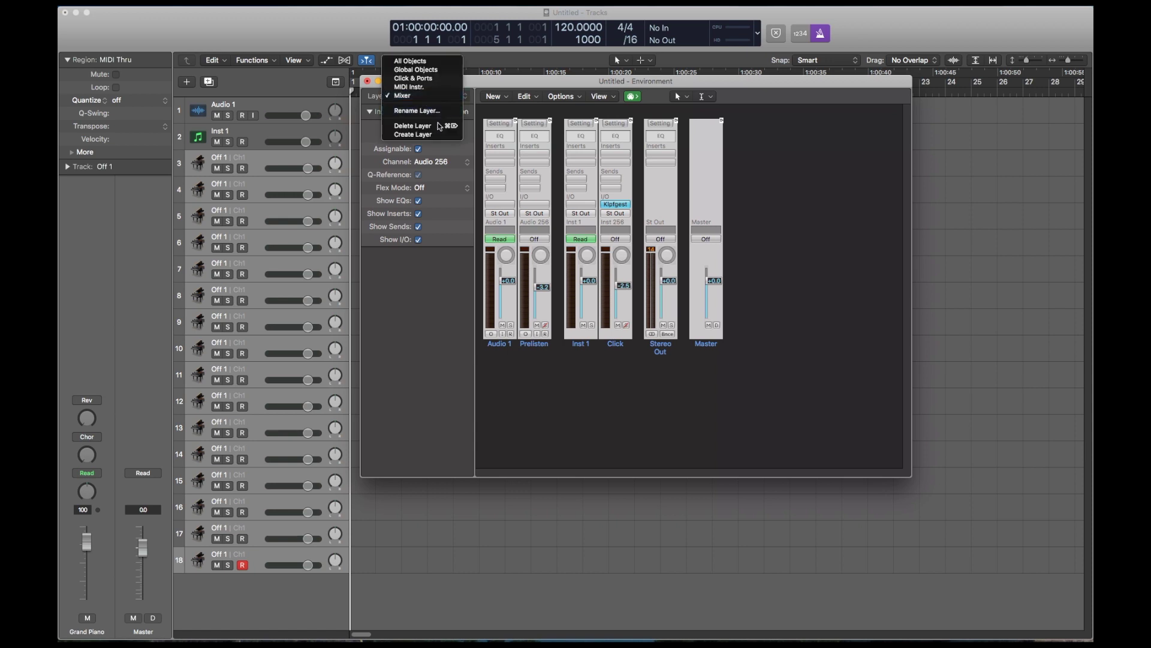
pyautogui.click(420, 135)
pyautogui.click(410, 103)
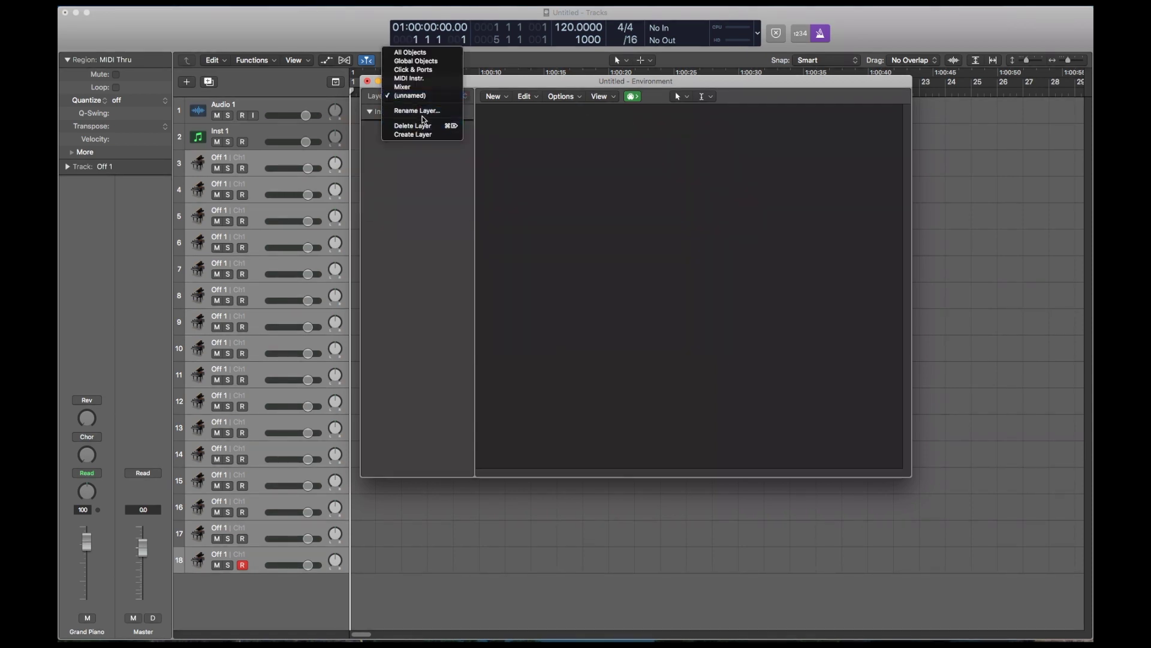
pyautogui.click(423, 114)
pyautogui.write('VEP')
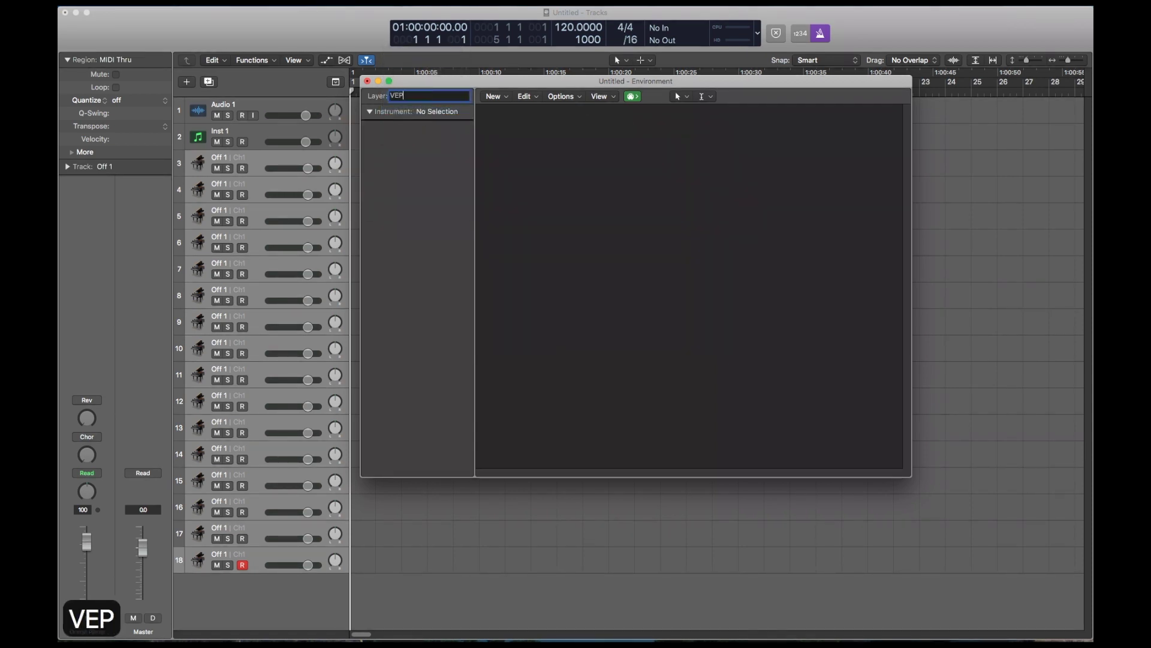
pyautogui.press('Return')
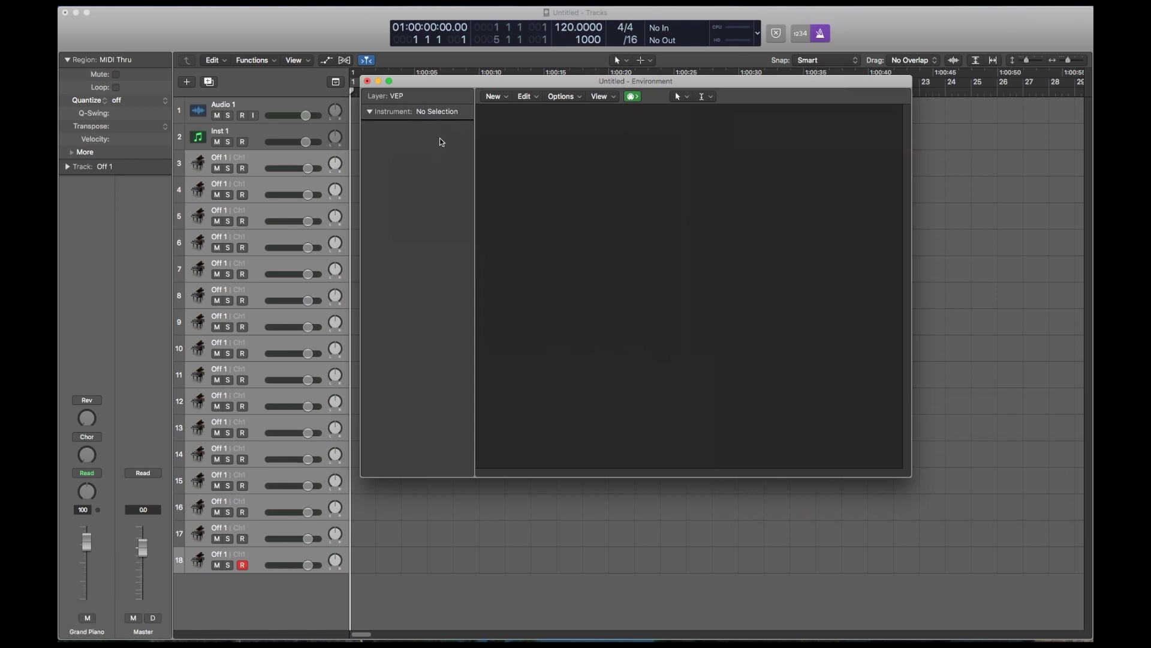
# Step: Add a Multi Instrument to the VEP layer and move the Inst 1 channel strip into it from the Mixer layer
pyautogui.click(492, 98)
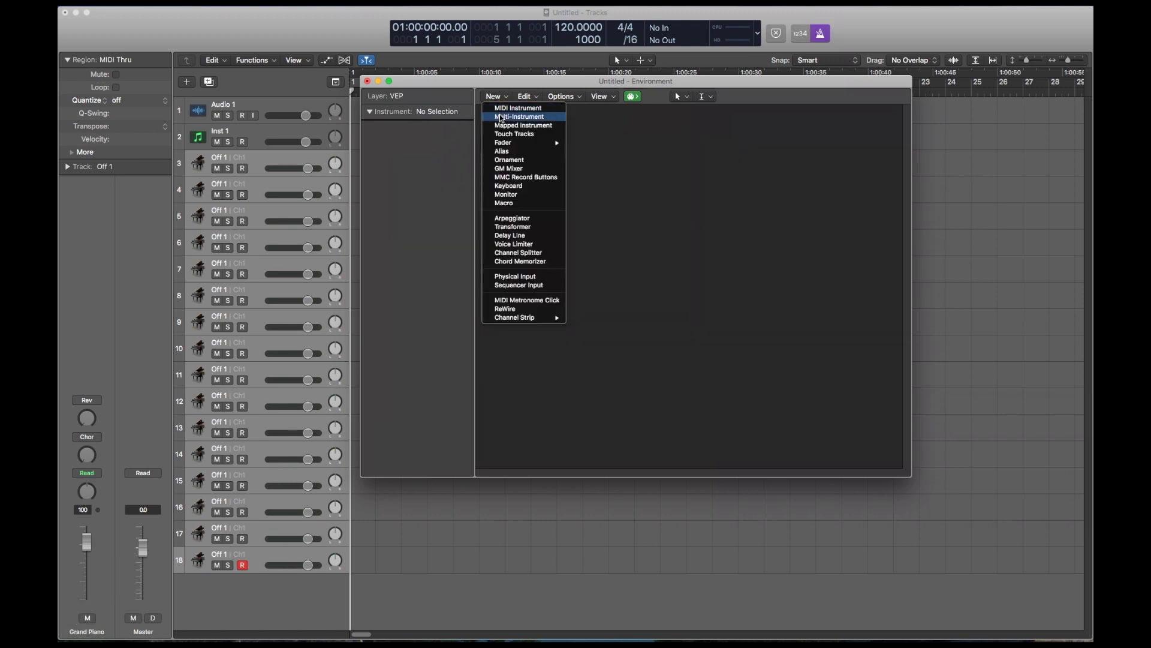
pyautogui.click(501, 117)
pyautogui.moveTo(539, 81); pyautogui.dragTo(400, 50)
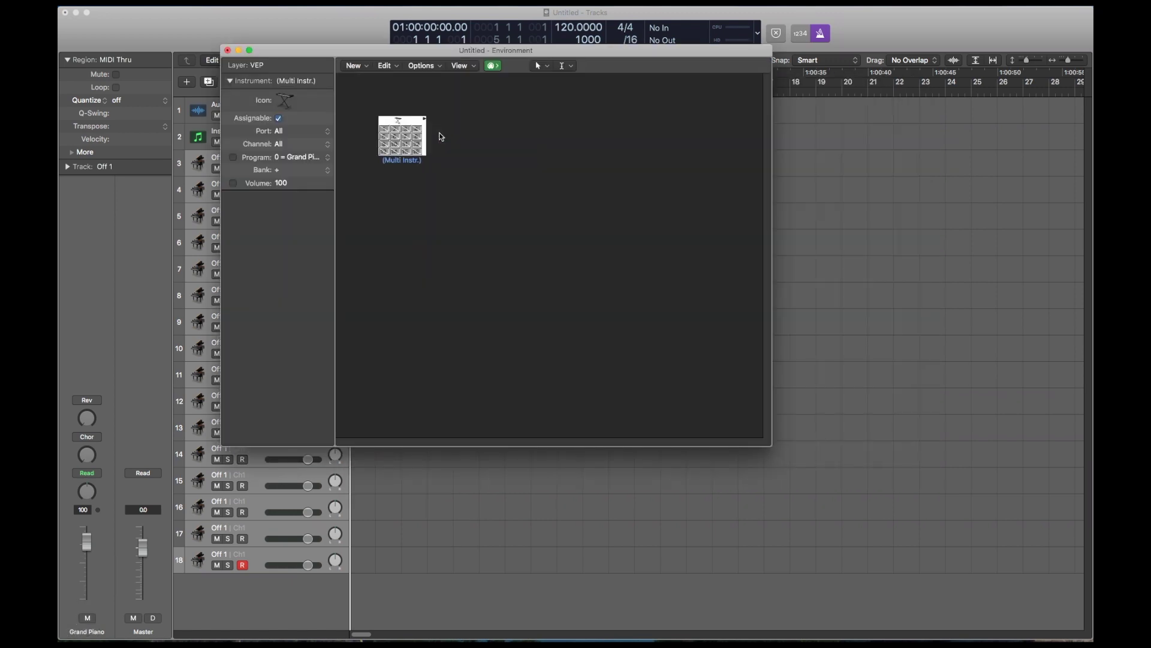
pyautogui.press('super+0')
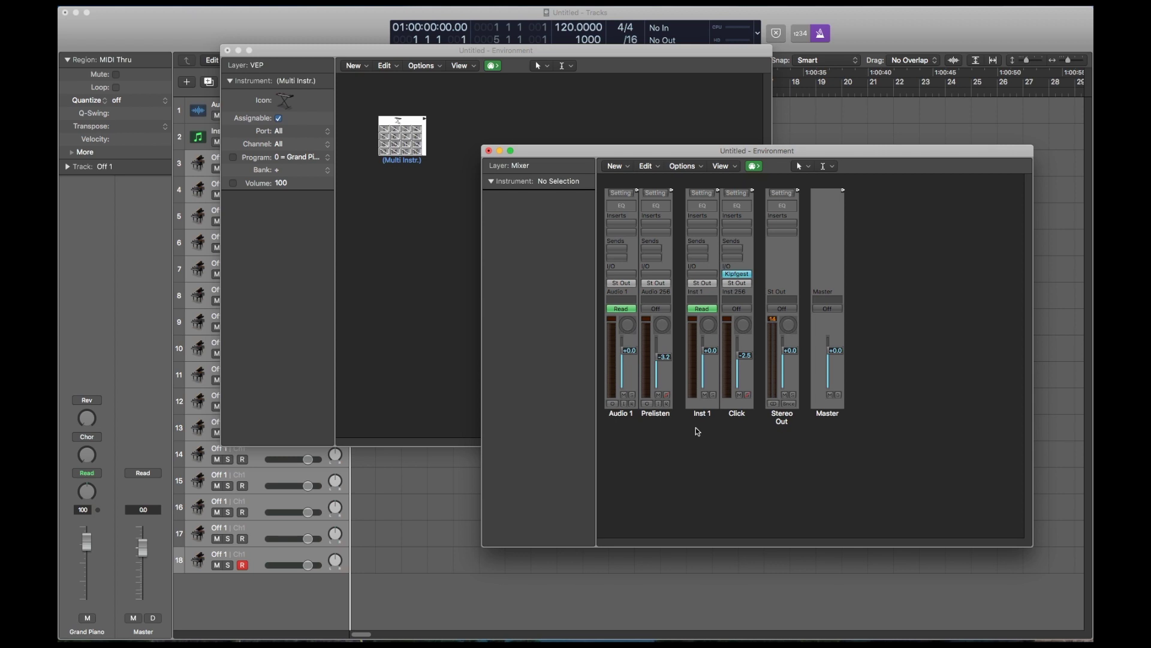
pyautogui.moveTo(701, 420); pyautogui.dragTo(463, 277)
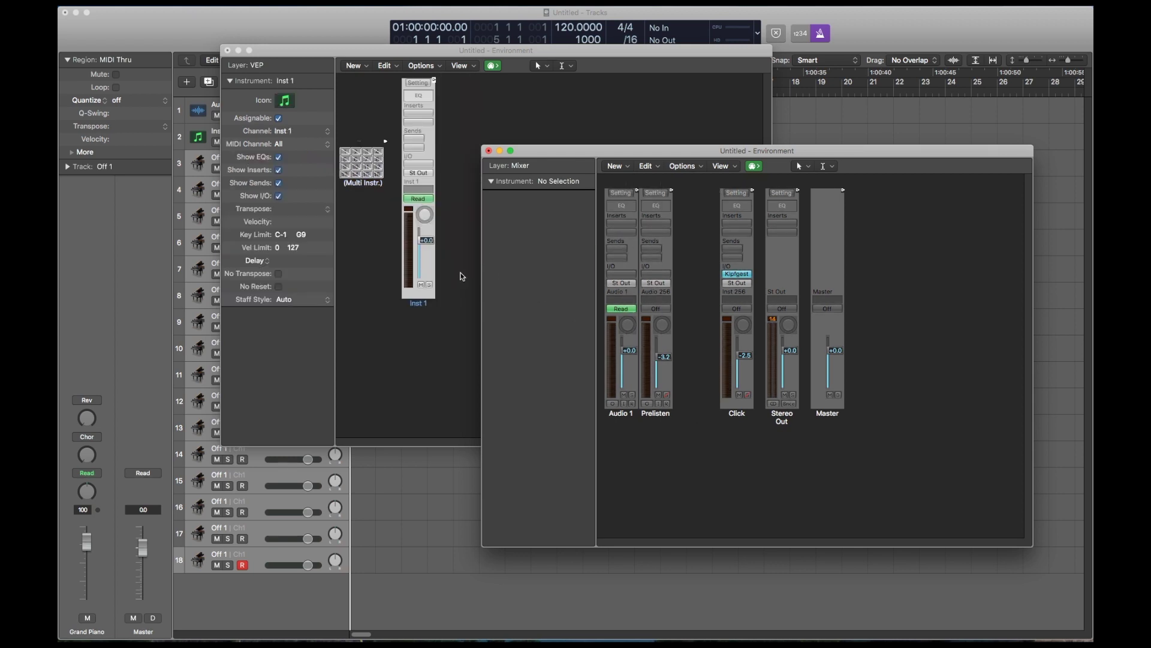
pyautogui.click(488, 151)
# Step: Add a Transformer to the VEP layer, duplicate it, and name the first one 'sum'
pyautogui.click(357, 66)
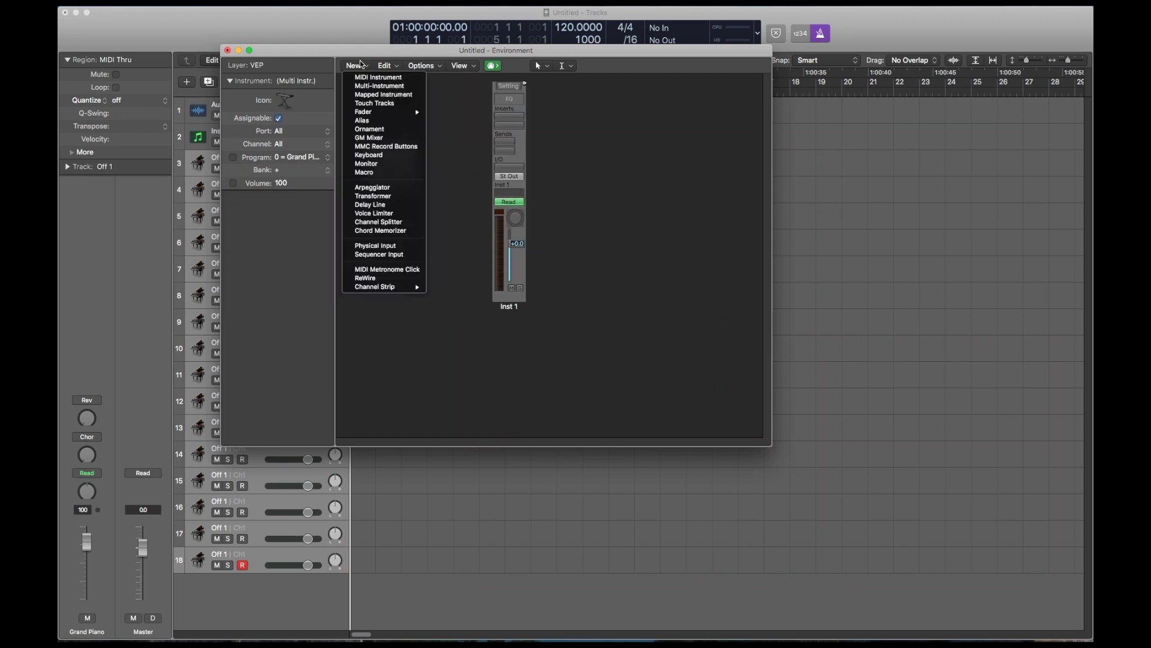
pyautogui.click(390, 196)
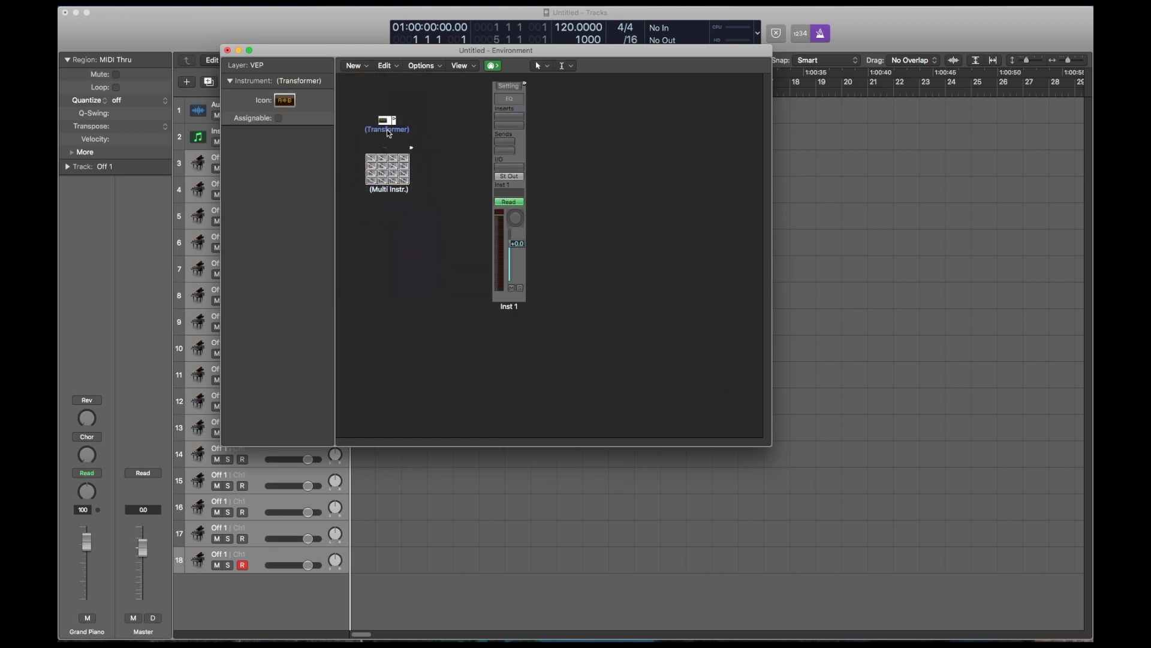
pyautogui.moveTo(389, 133); pyautogui.dragTo(454, 175)
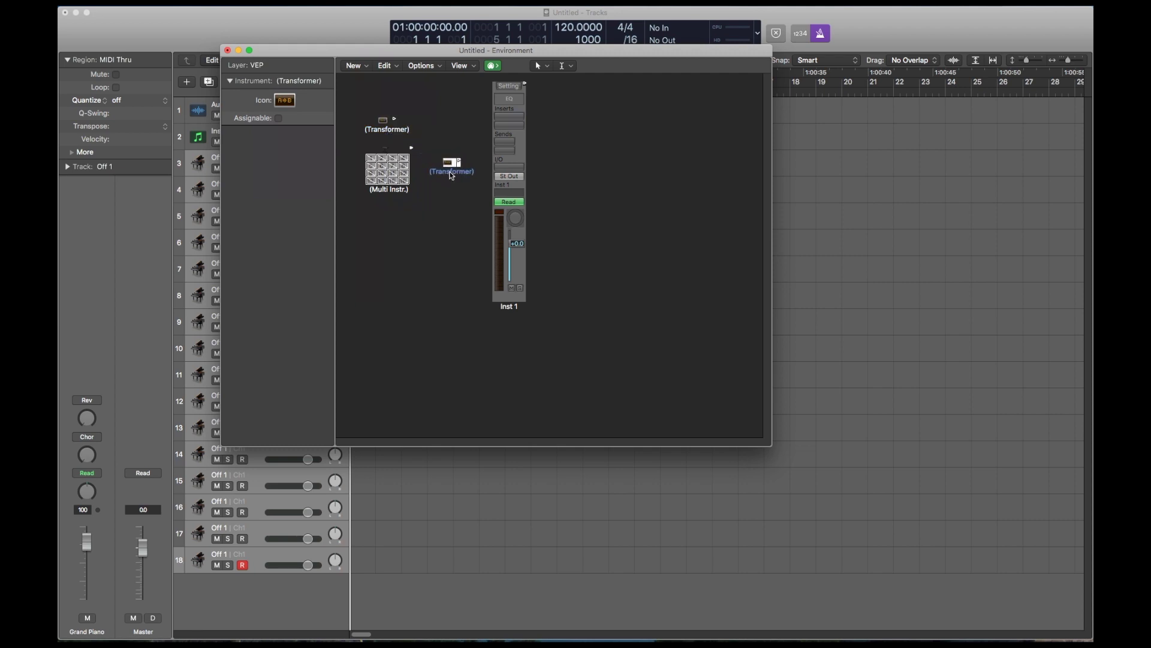
pyautogui.doubleClick(387, 129)
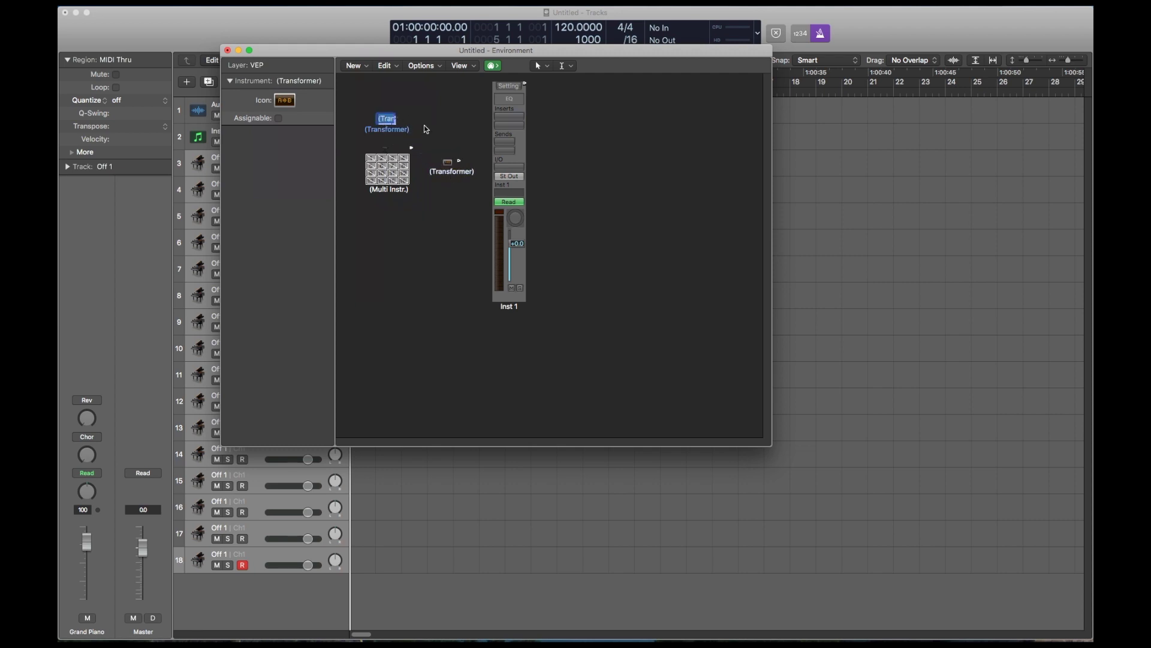
pyautogui.write('sum')
pyautogui.press('Return')
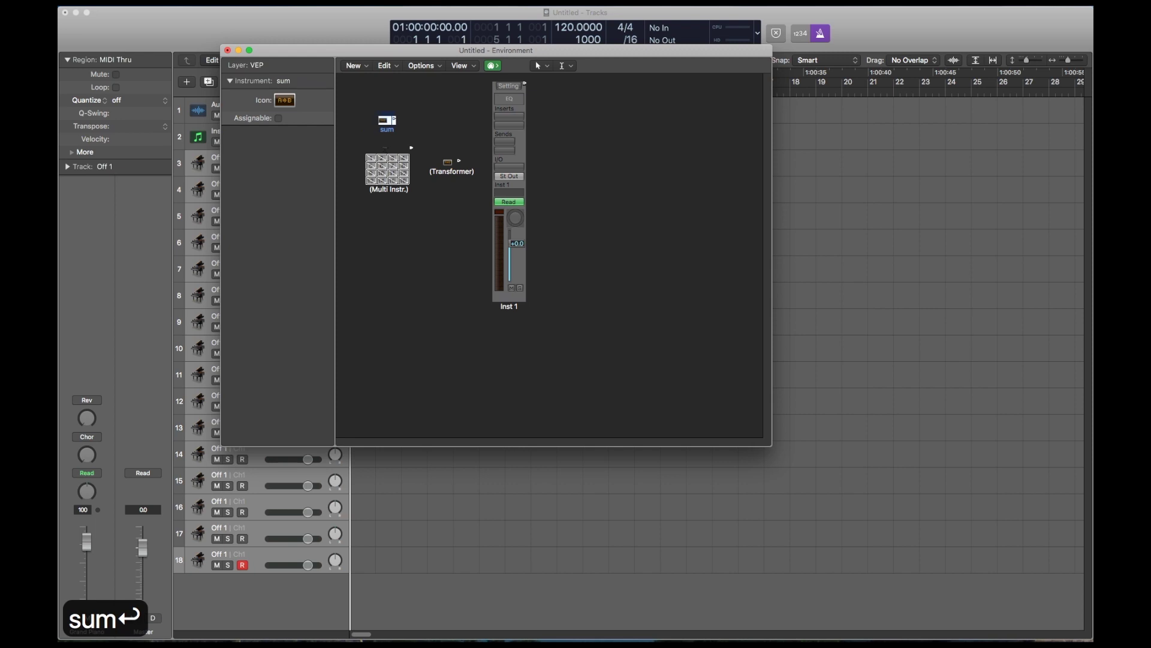
# Step: Reposition the sum Transformer and name the second Transformer 'port_1'
pyautogui.doubleClick(387, 121)
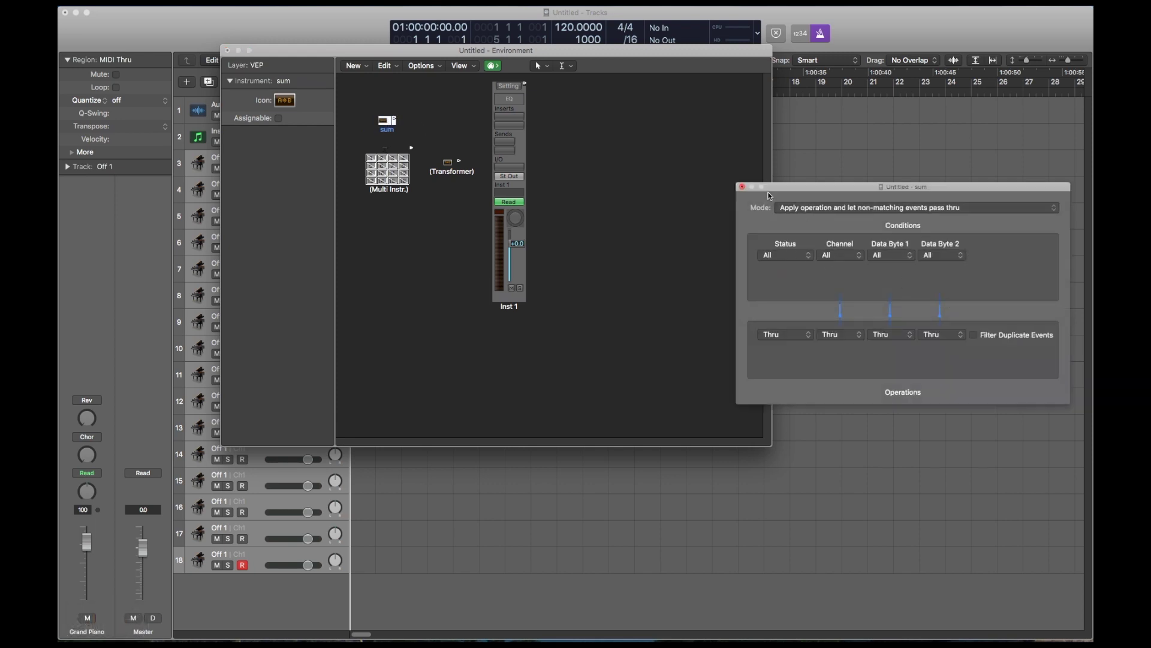
pyautogui.moveTo(387, 120); pyautogui.dragTo(442, 105)
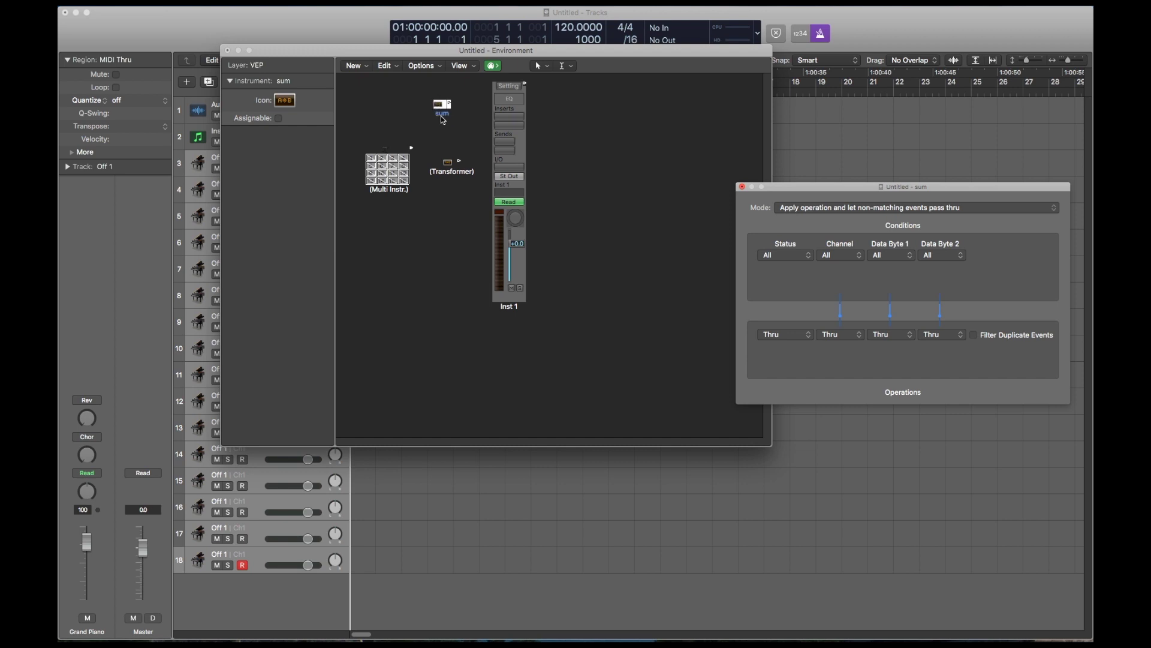
pyautogui.click(450, 167)
pyautogui.doubleClick(450, 169)
pyautogui.write('port_1')
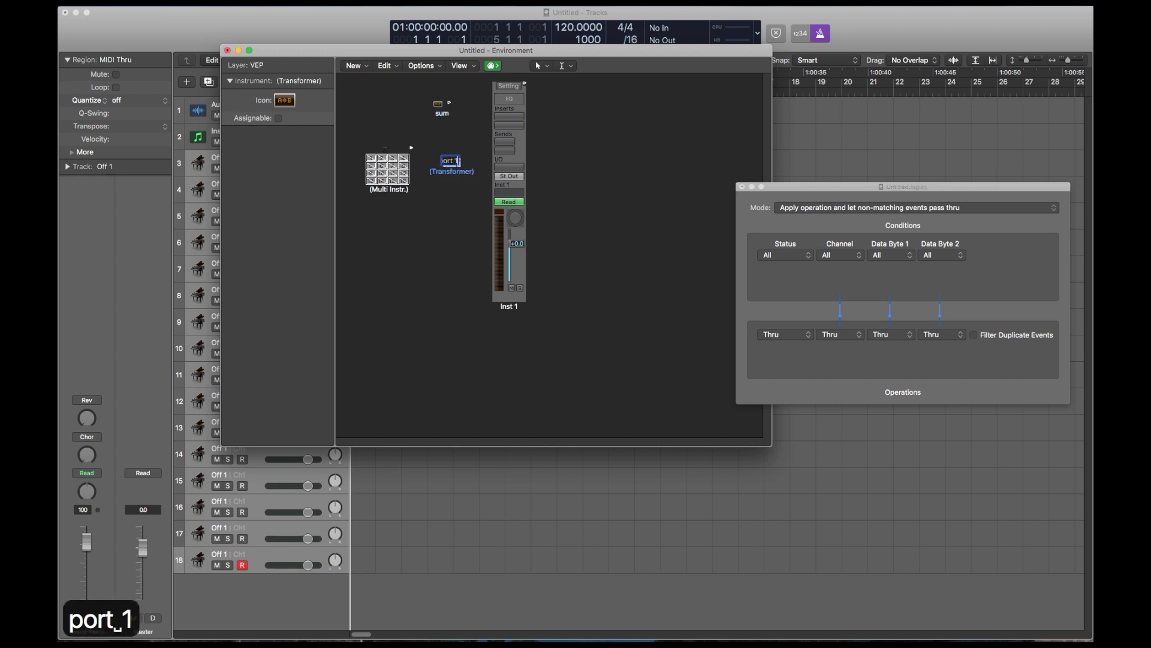
pyautogui.press('Return')
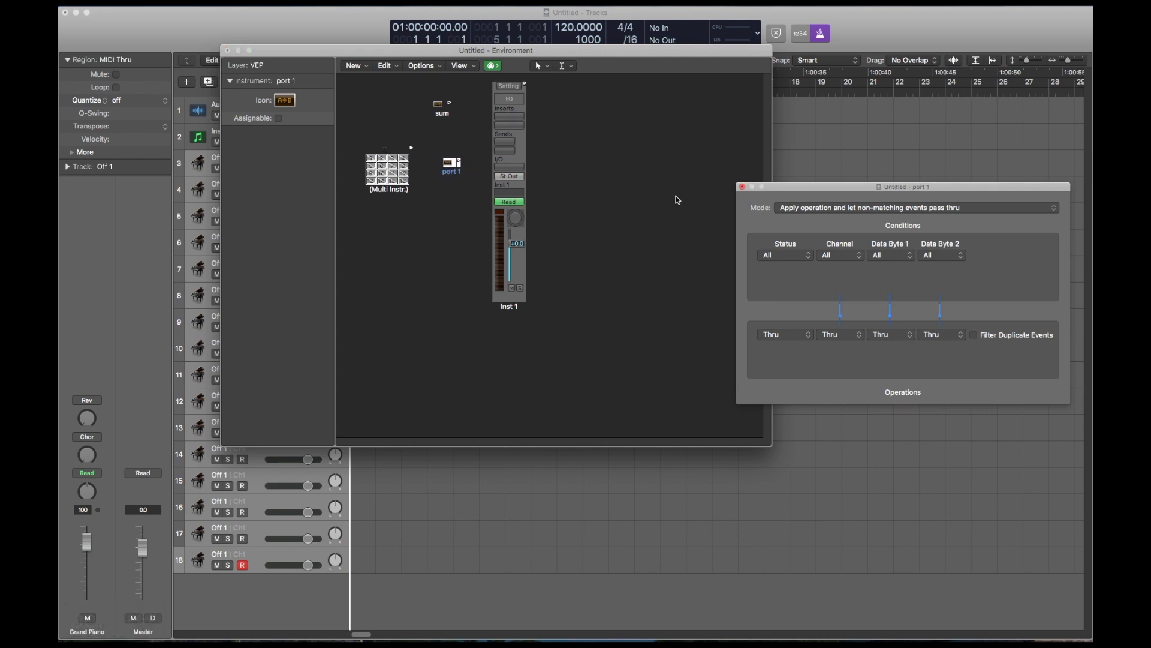
# Step: Set the Transformer to copy and reverse-apply events, with status fixed to Control
pyautogui.click(810, 209)
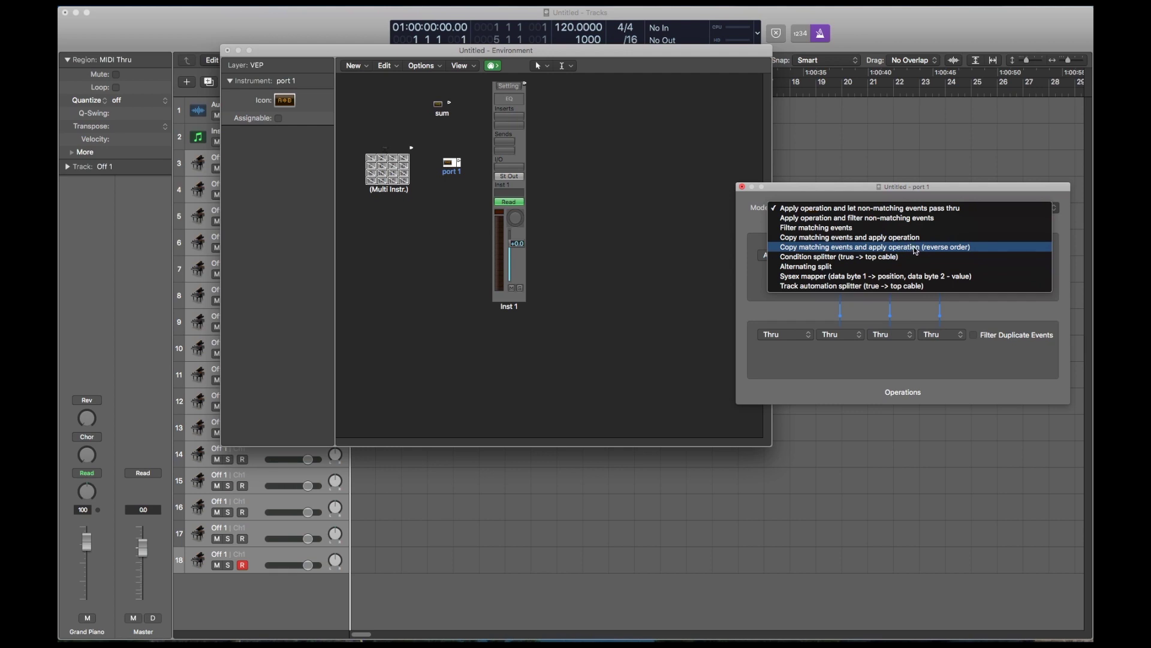
pyautogui.click(912, 248)
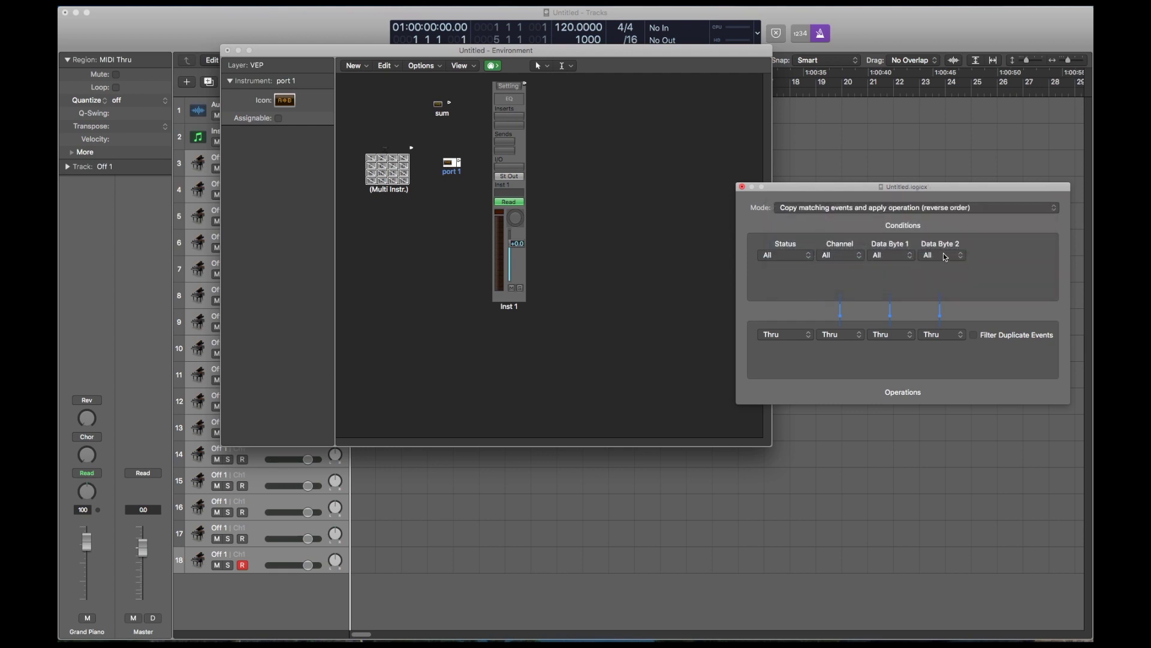
pyautogui.click(787, 338)
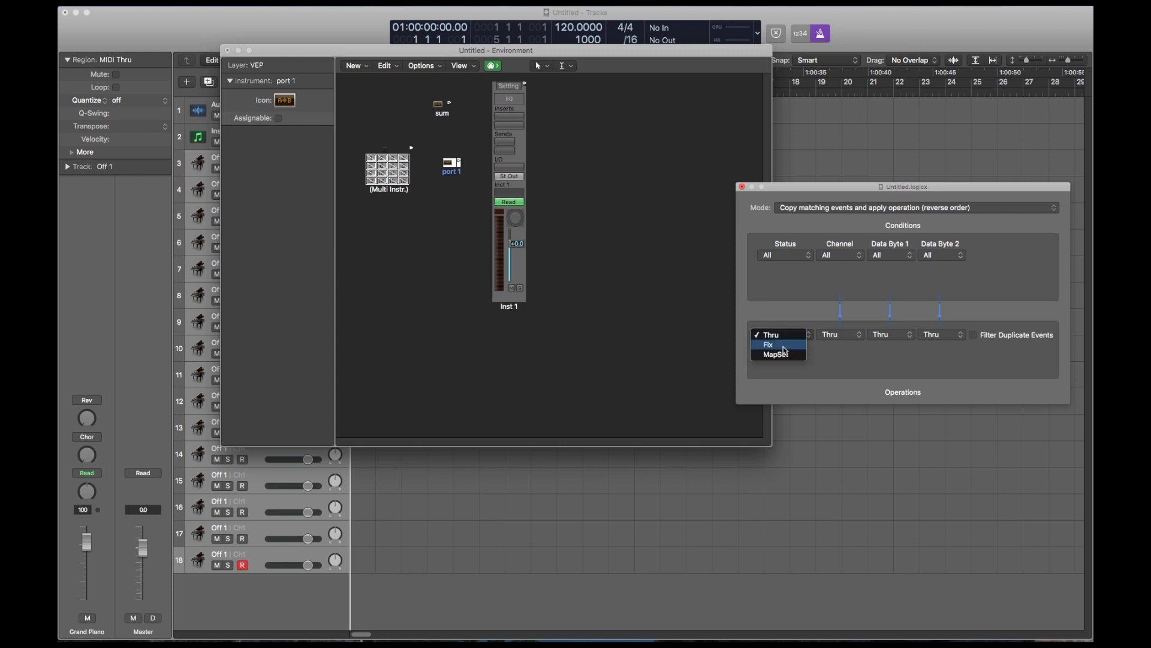
pyautogui.click(784, 350)
pyautogui.click(787, 350)
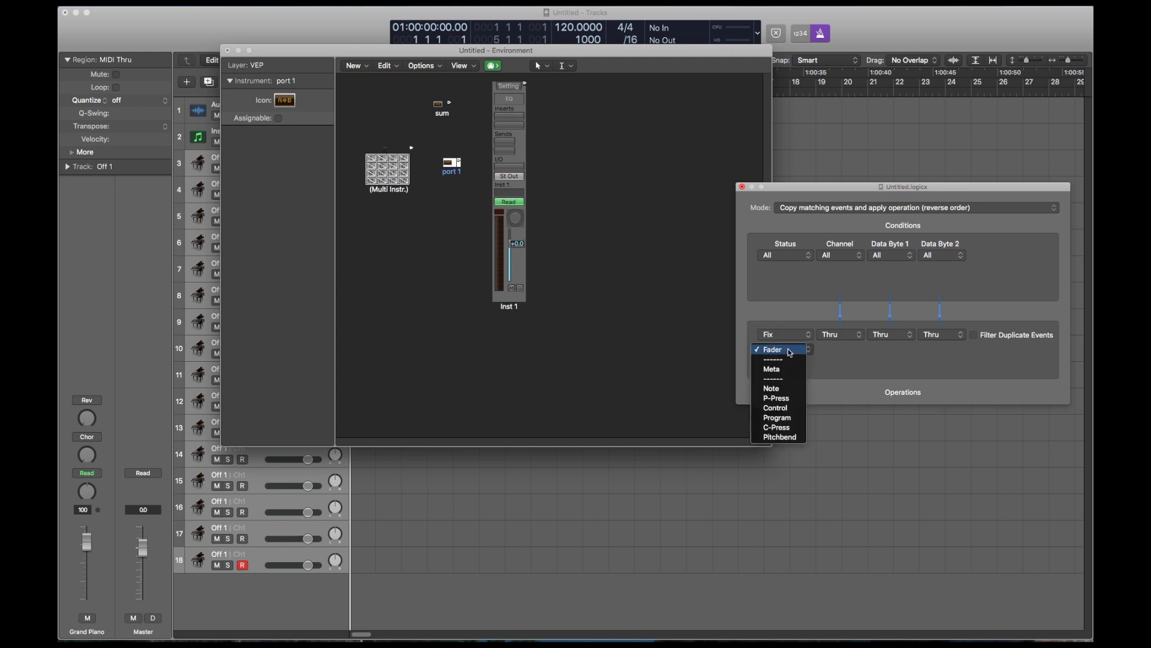
pyautogui.click(767, 413)
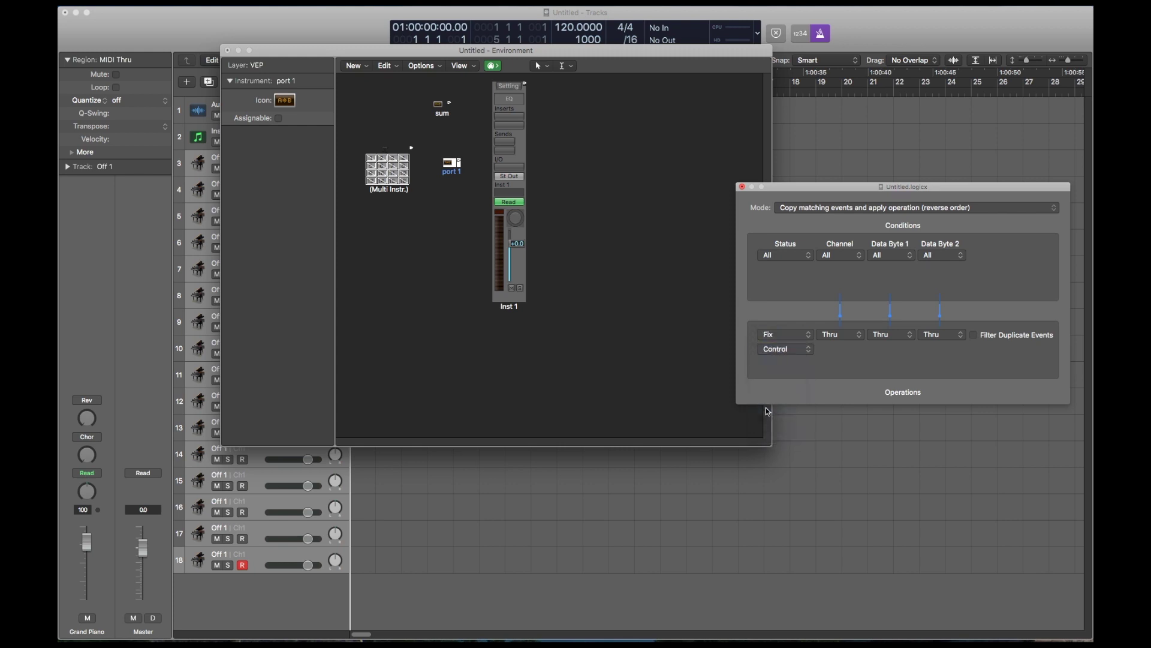
# Step: Fix data byte 1 at 99 and set data byte 2 to Fix
pyautogui.click(897, 335)
pyautogui.click(885, 347)
pyautogui.doubleClick(891, 349)
pyautogui.write('99')
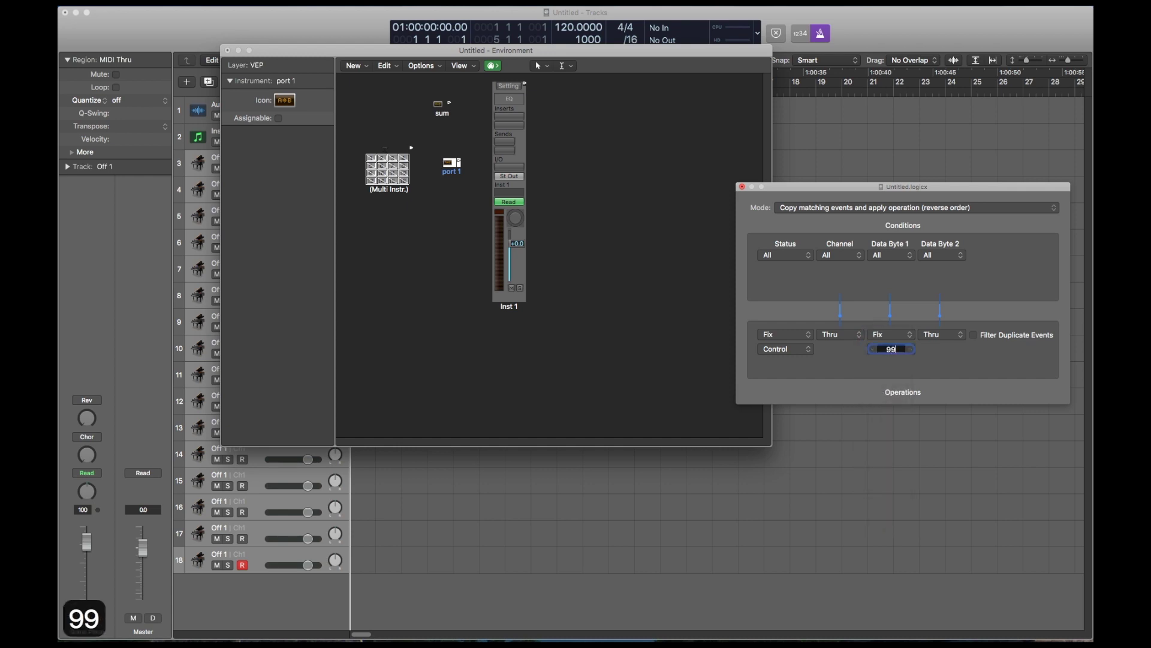
pyautogui.press('Return')
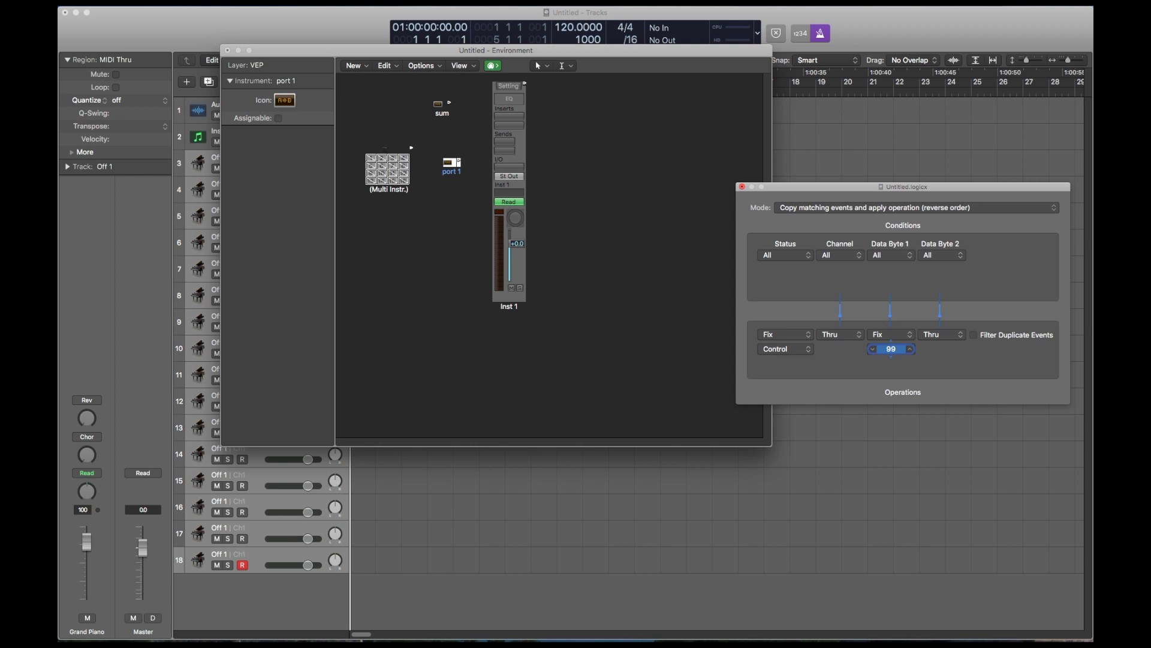
pyautogui.click(950, 339)
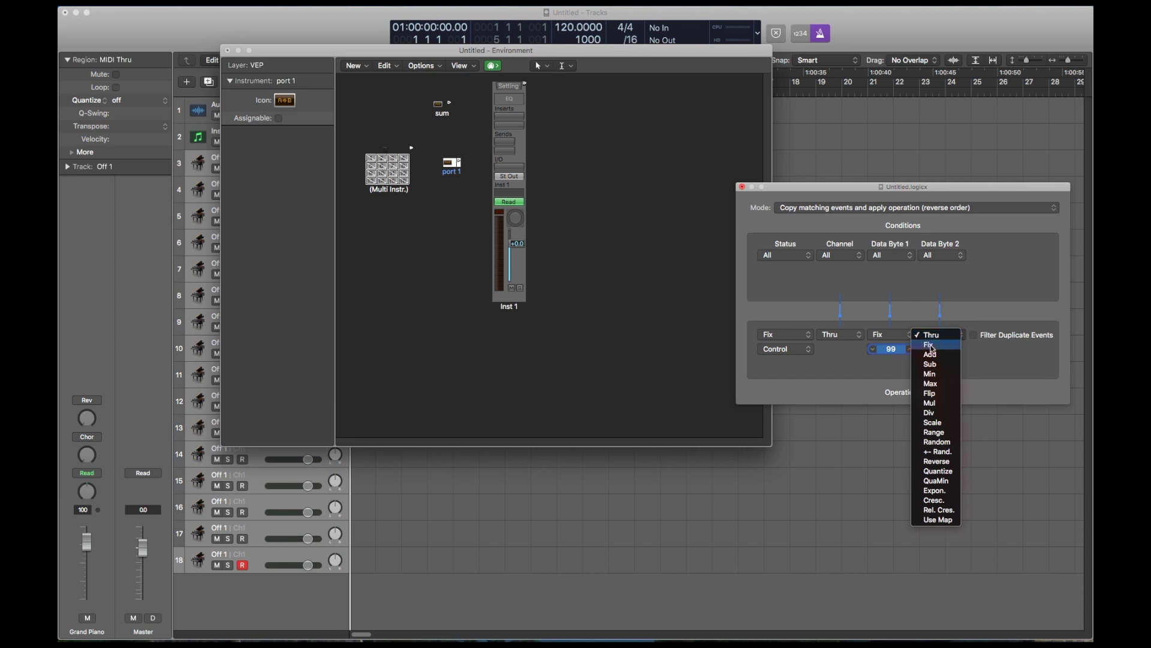
pyautogui.click(932, 346)
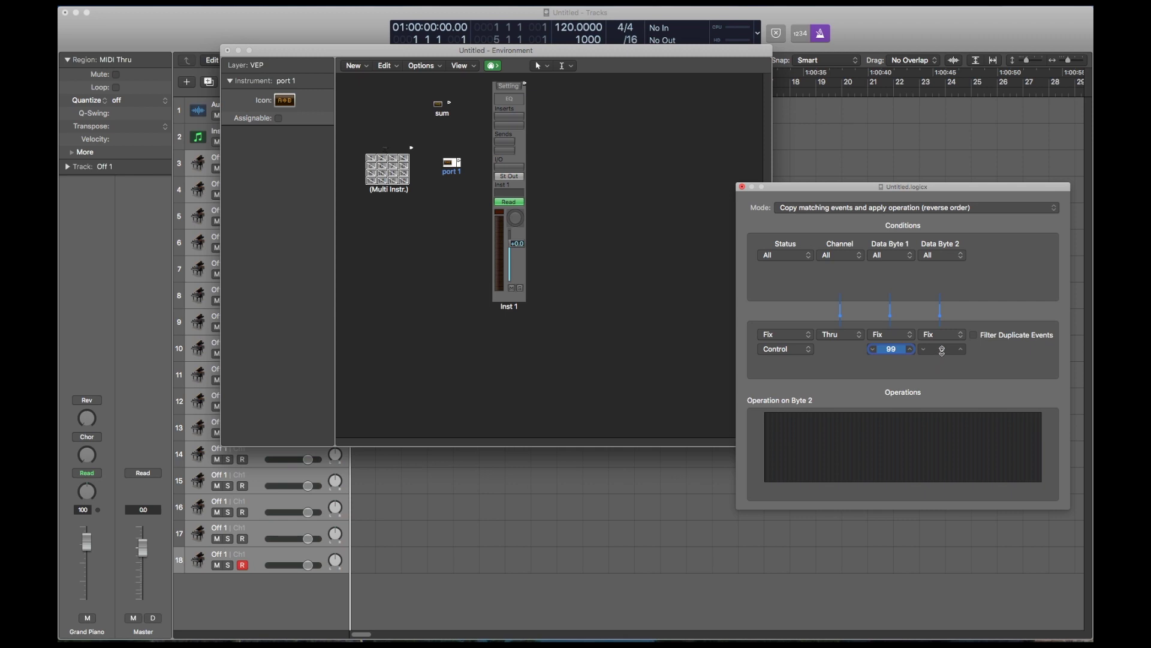
pyautogui.press('Return')
# Step: Cable Multi Instr. into port 1, removing its channel port setting, then cable port 1 into sum
pyautogui.click(741, 188)
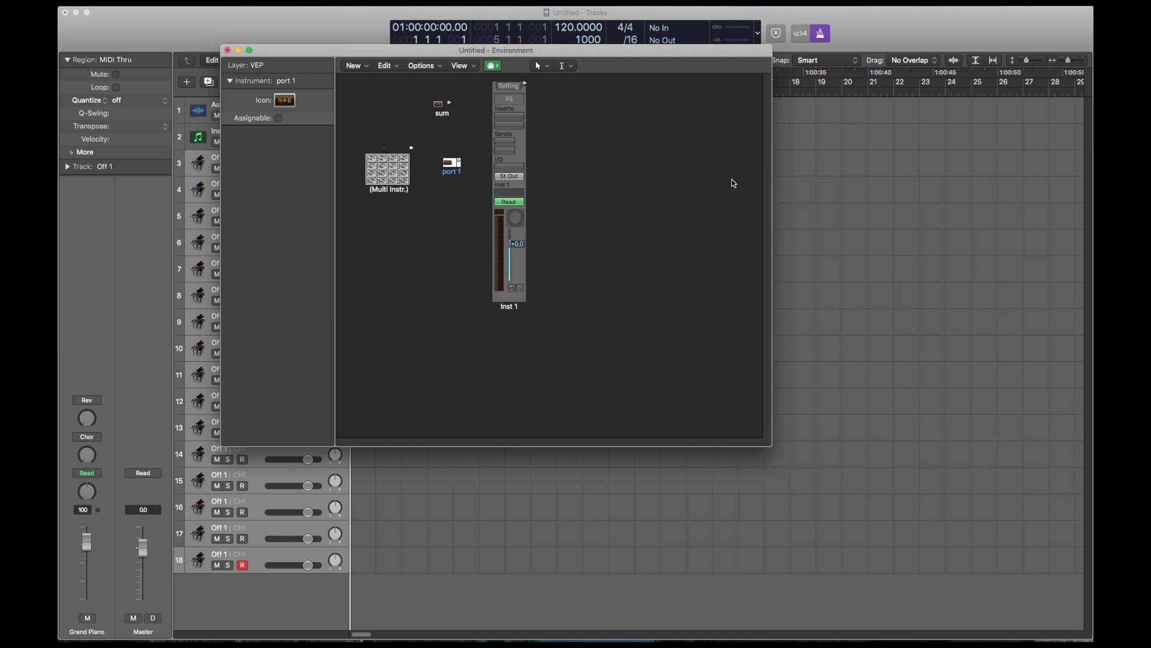
pyautogui.moveTo(412, 151); pyautogui.dragTo(446, 164)
pyautogui.click(649, 214)
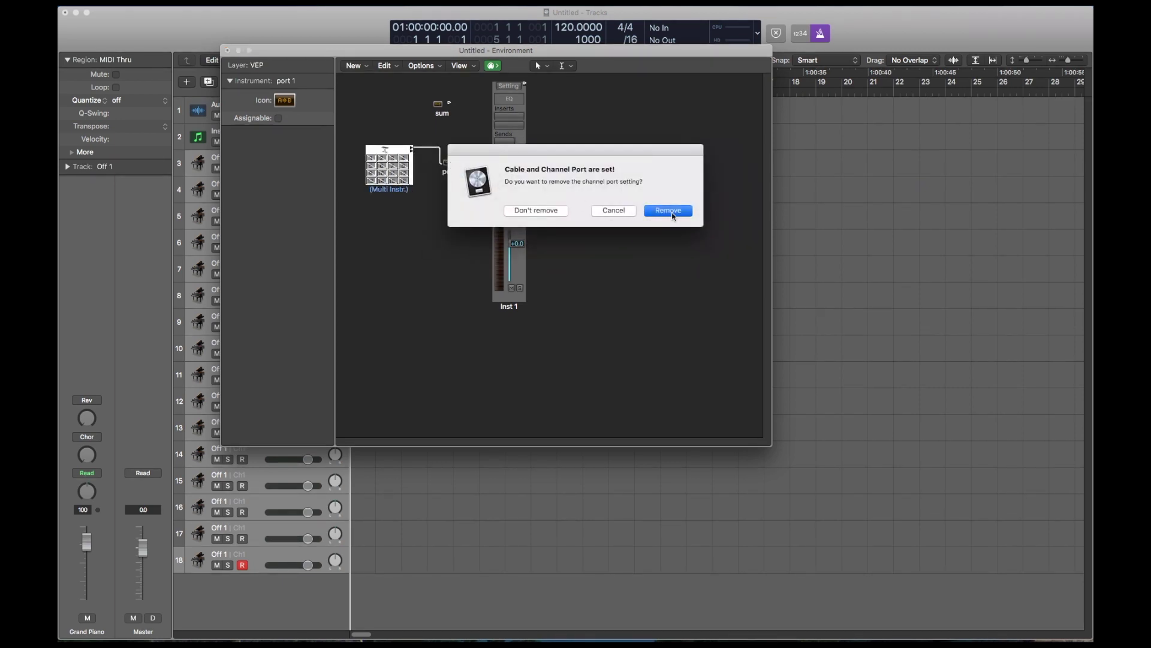
pyautogui.moveTo(460, 162); pyautogui.dragTo(725, 64)
# Step: Activate Multi Instr. sub-channels 2 through 16 and drag it toward tracks 3–18
pyautogui.click(608, 186)
pyautogui.click(601, 175)
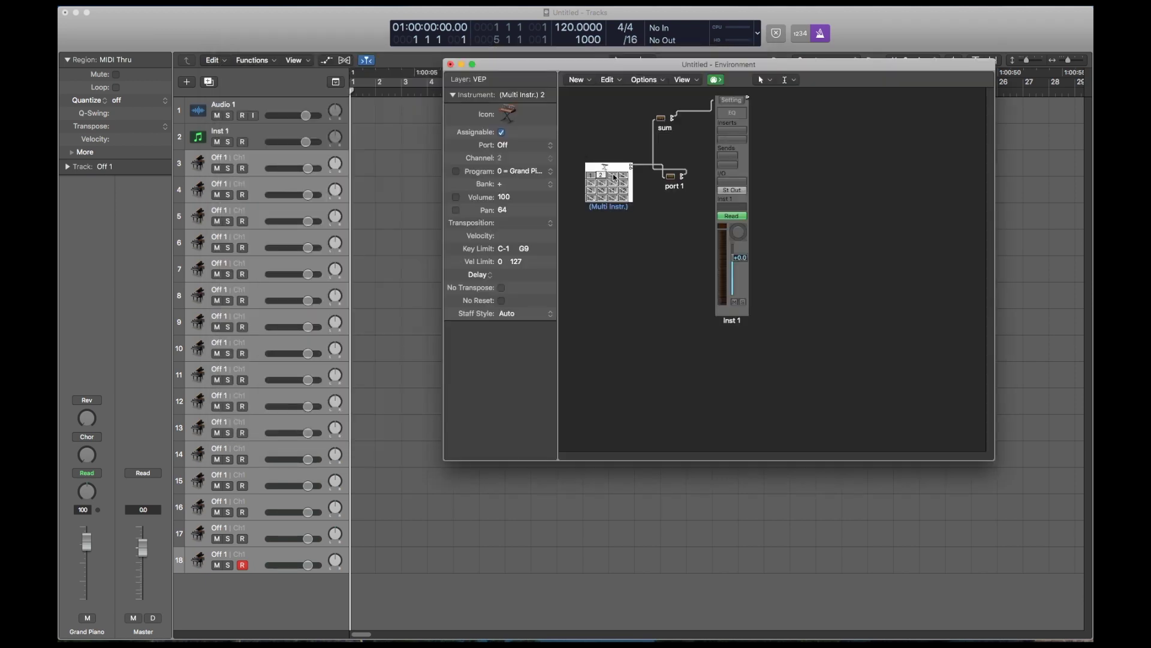
pyautogui.moveTo(614, 177)
pyautogui.mouseDown()
pyautogui.moveTo(628, 180)
pyautogui.moveTo(612, 198)
pyautogui.mouseUp()
pyautogui.click(624, 199)
pyautogui.click(607, 168)
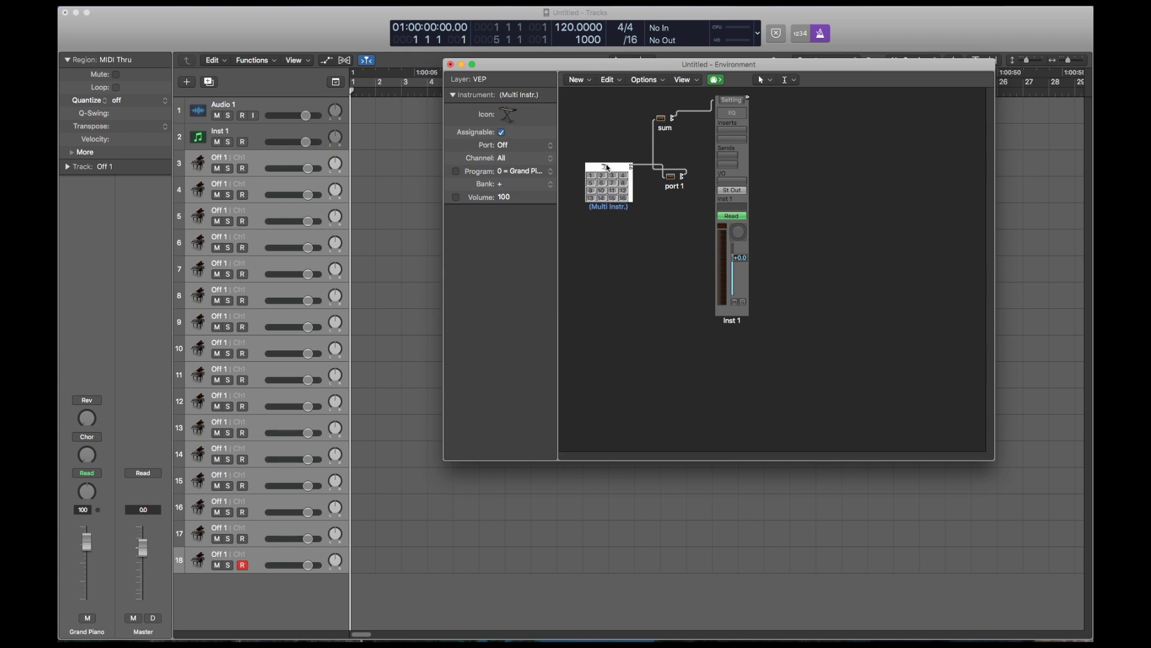
pyautogui.moveTo(607, 167); pyautogui.dragTo(262, 160)
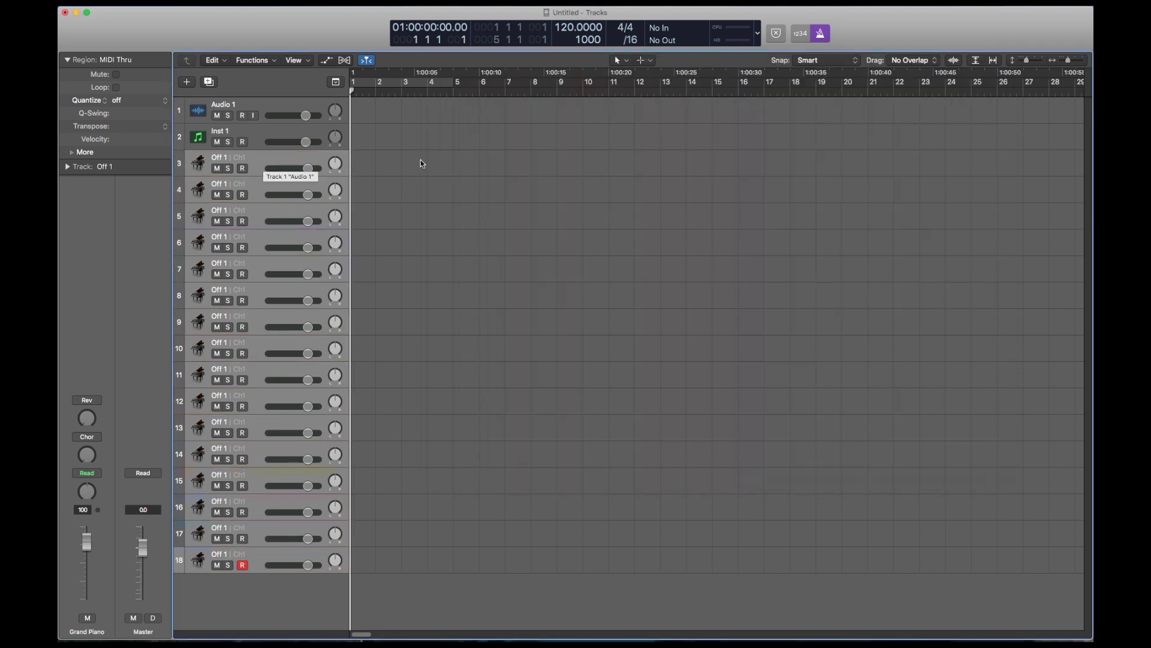
# Step: Drag the Multi Instr. object onto tracks 3–18 so they play channels Ch1–Ch16
pyautogui.press('super+0')
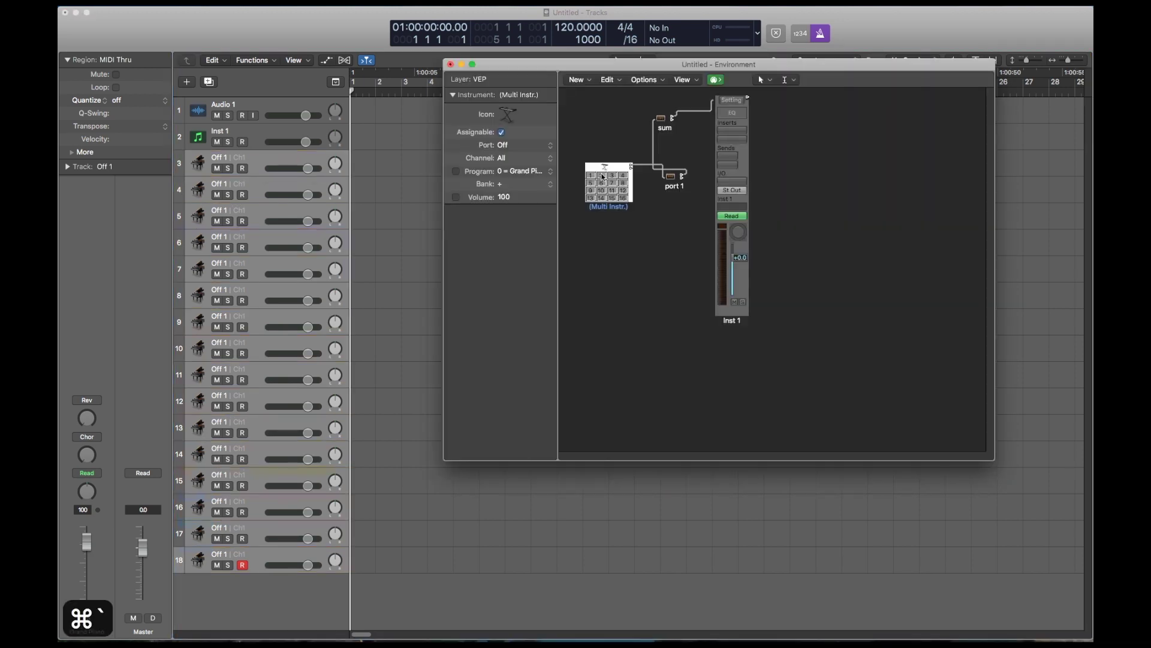
pyautogui.moveTo(591, 178); pyautogui.dragTo(512, 167)
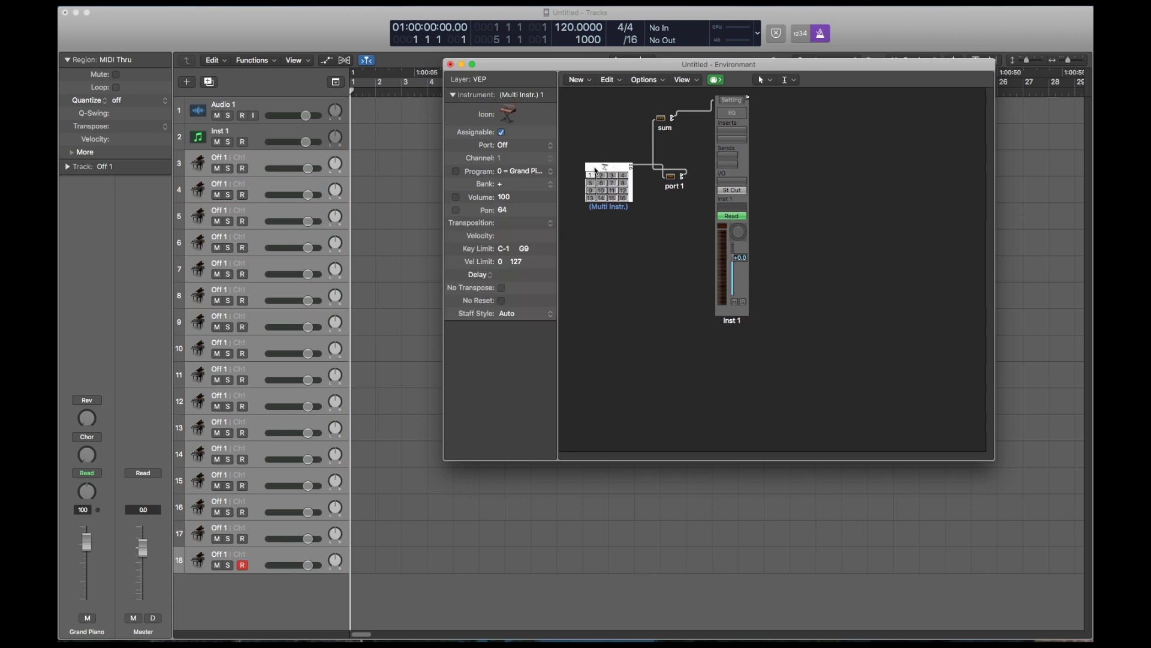
pyautogui.moveTo(621, 169); pyautogui.dragTo(264, 160)
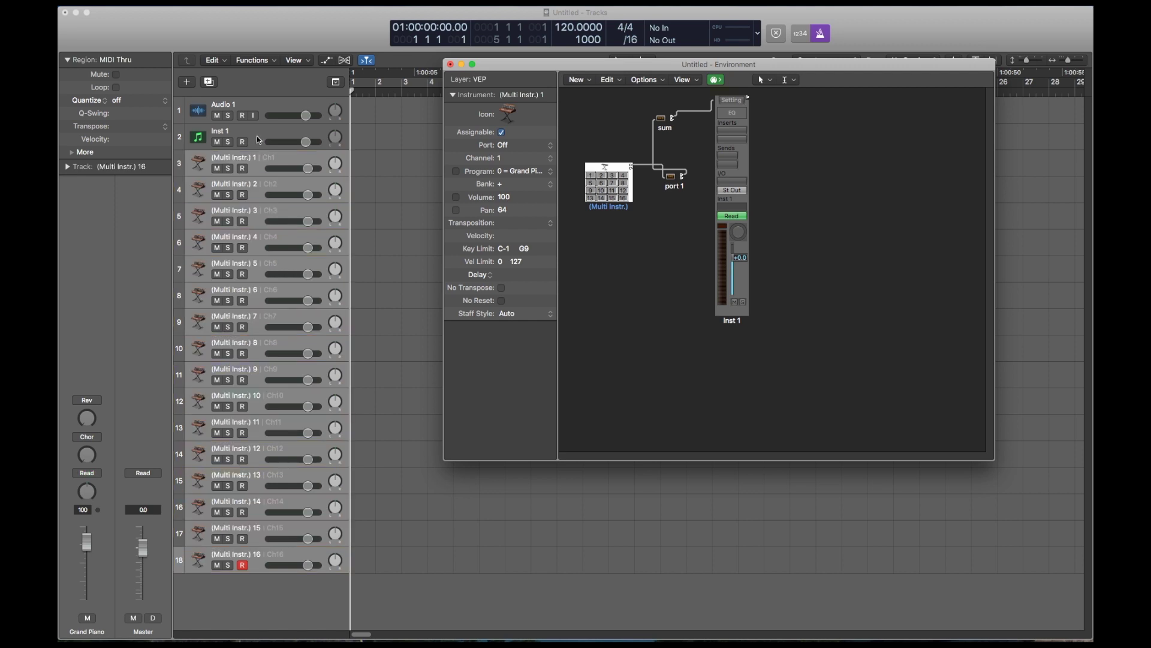
pyautogui.click(259, 131)
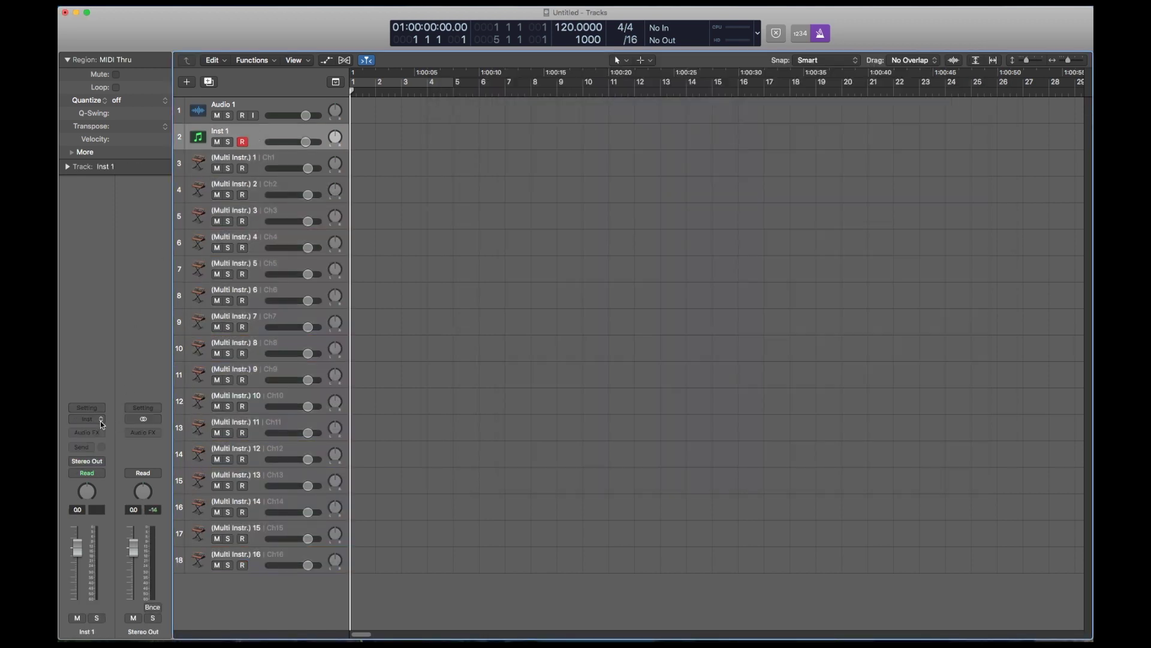
# Step: Load Vienna Ensemble Pro Multi-Output (16xStereo) from AU Instruments > VSL into Inst 1
pyautogui.click(101, 423)
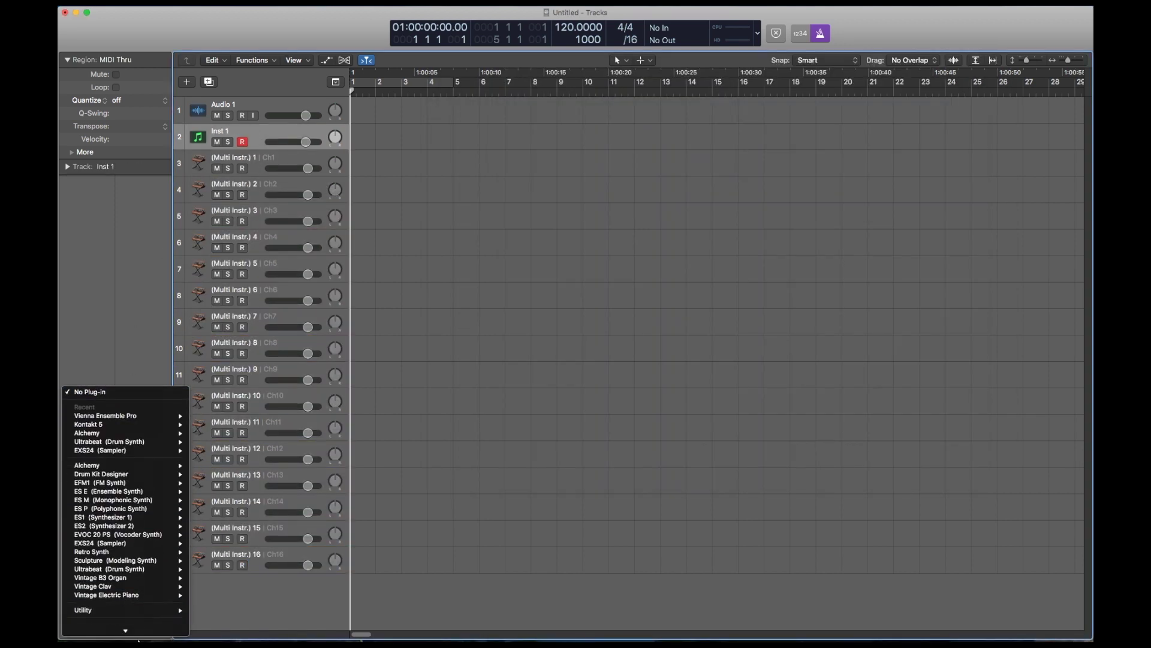
pyautogui.moveTo(154, 627)
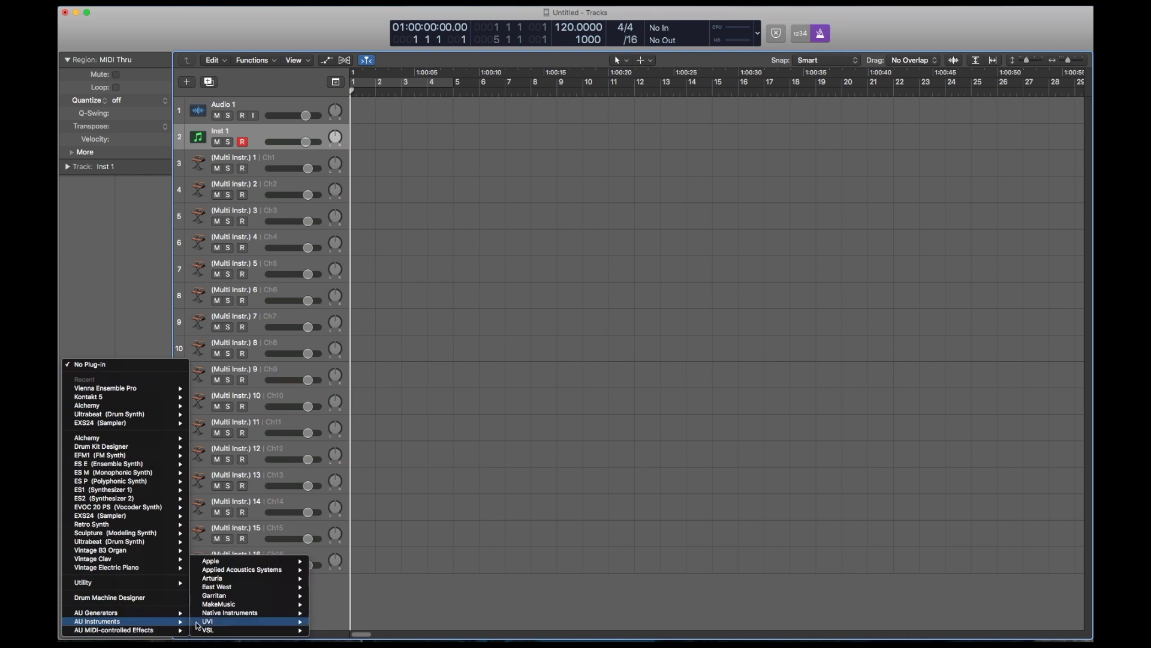
pyautogui.moveTo(223, 626)
pyautogui.moveTo(371, 612)
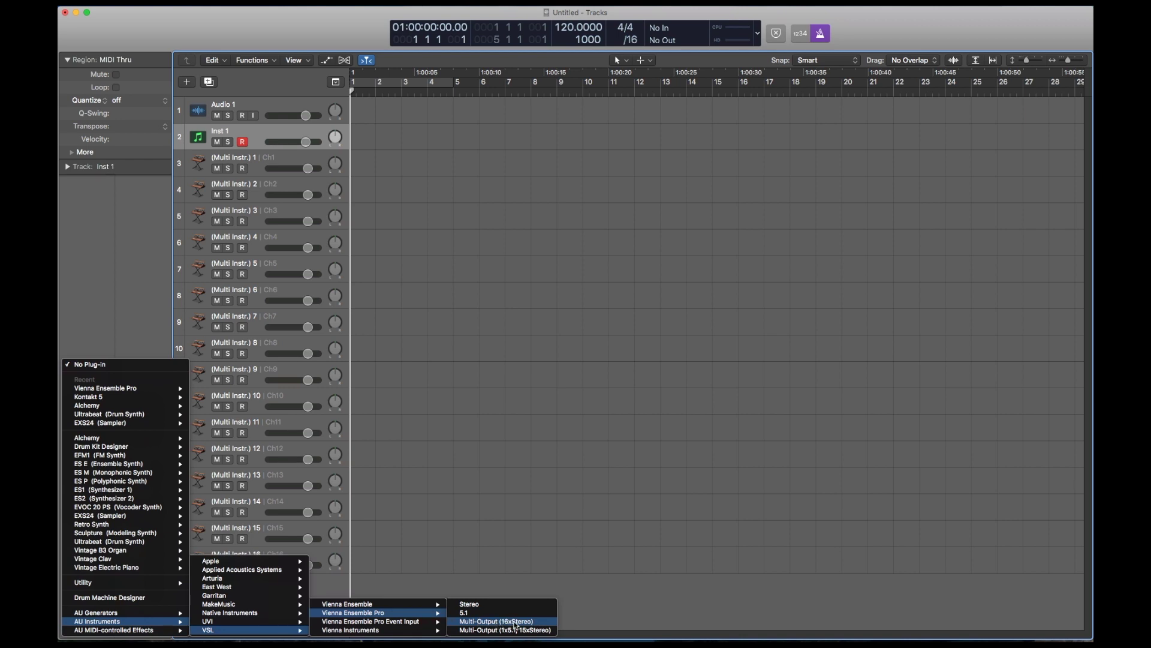
pyautogui.click(474, 622)
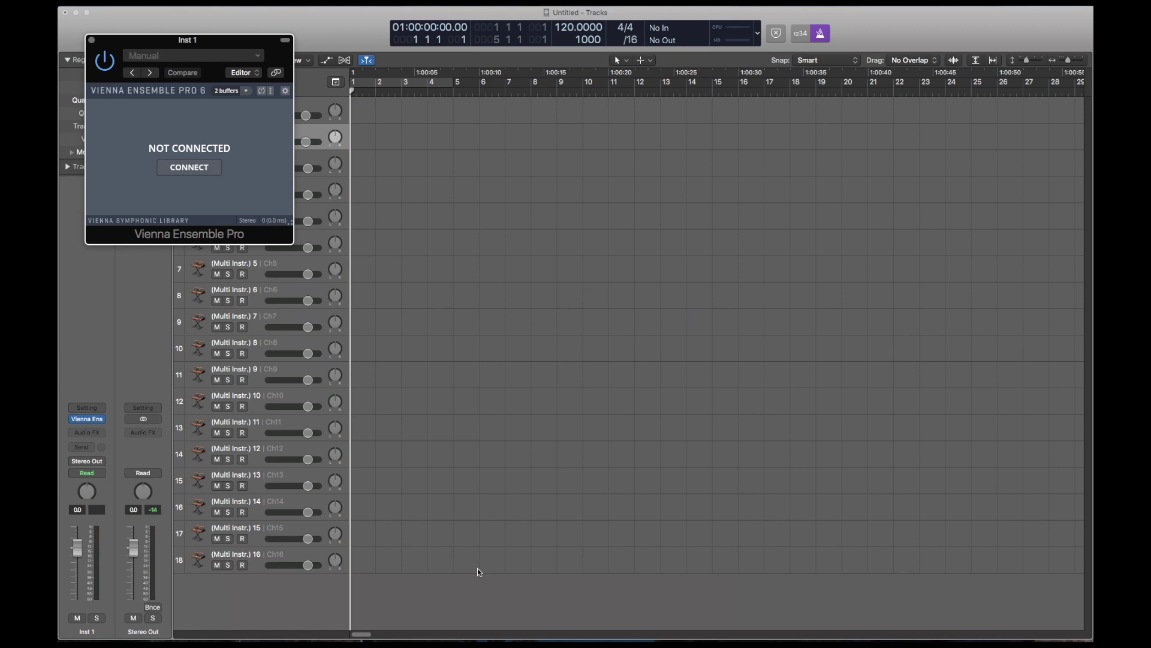
# Step: In VE Pro Server, create a new instance and rename its Master Bus channel to KONTAKT
pyautogui.press('super+Tab')
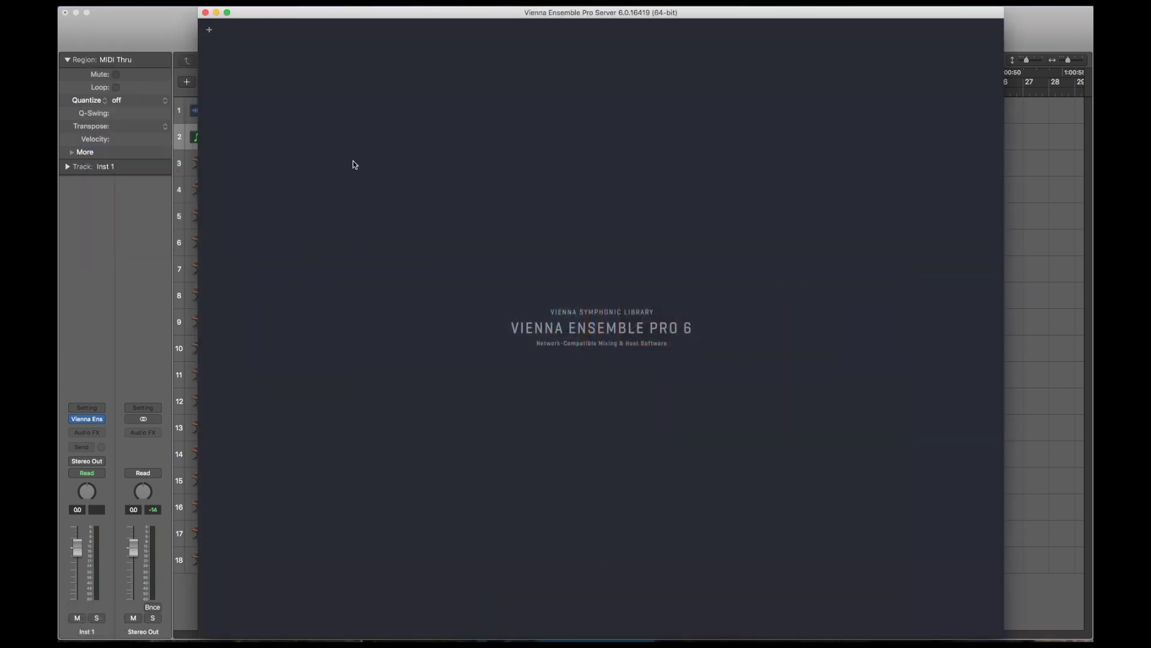
pyautogui.click(207, 30)
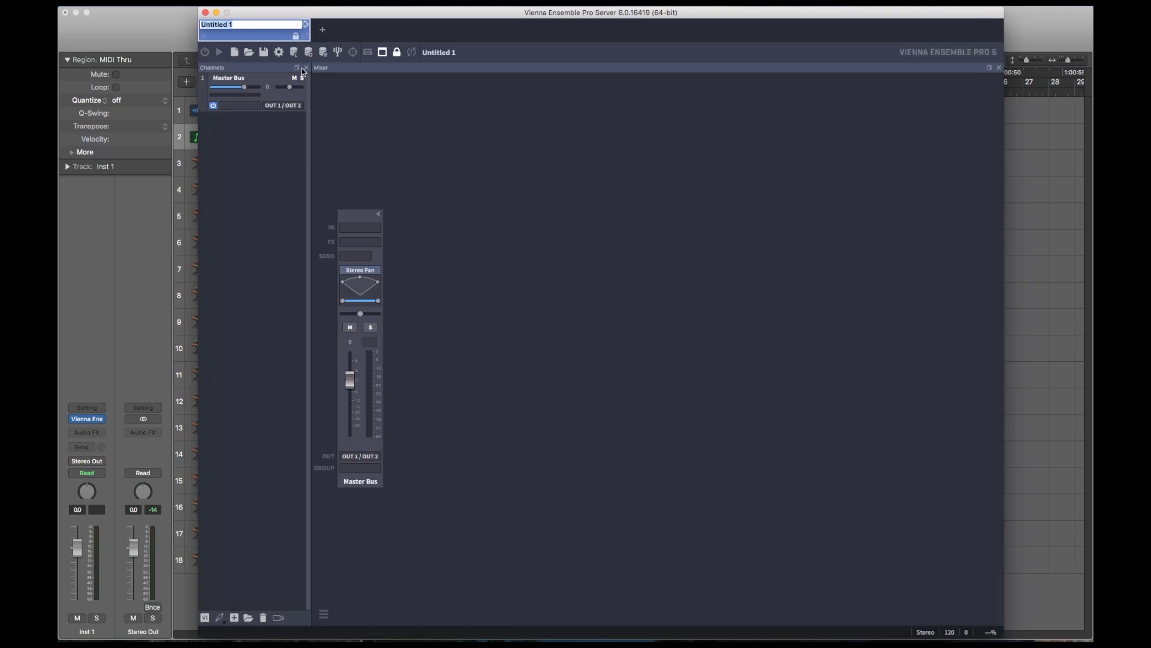
pyautogui.click(236, 78)
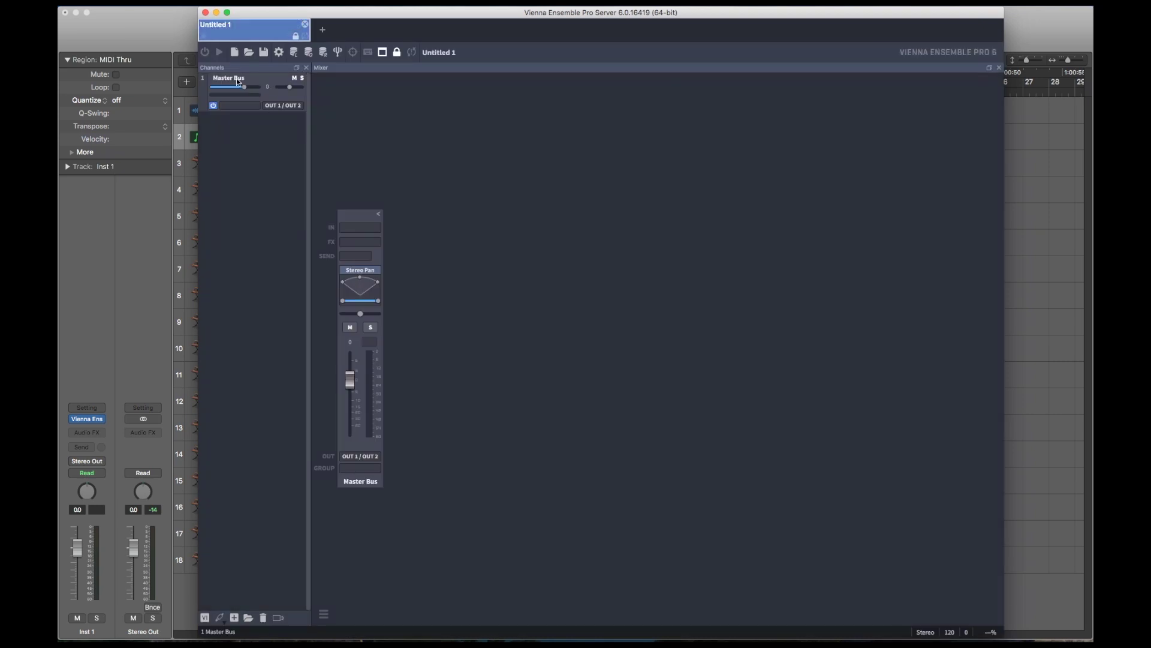
pyautogui.doubleClick(237, 78)
pyautogui.write('kontakt')
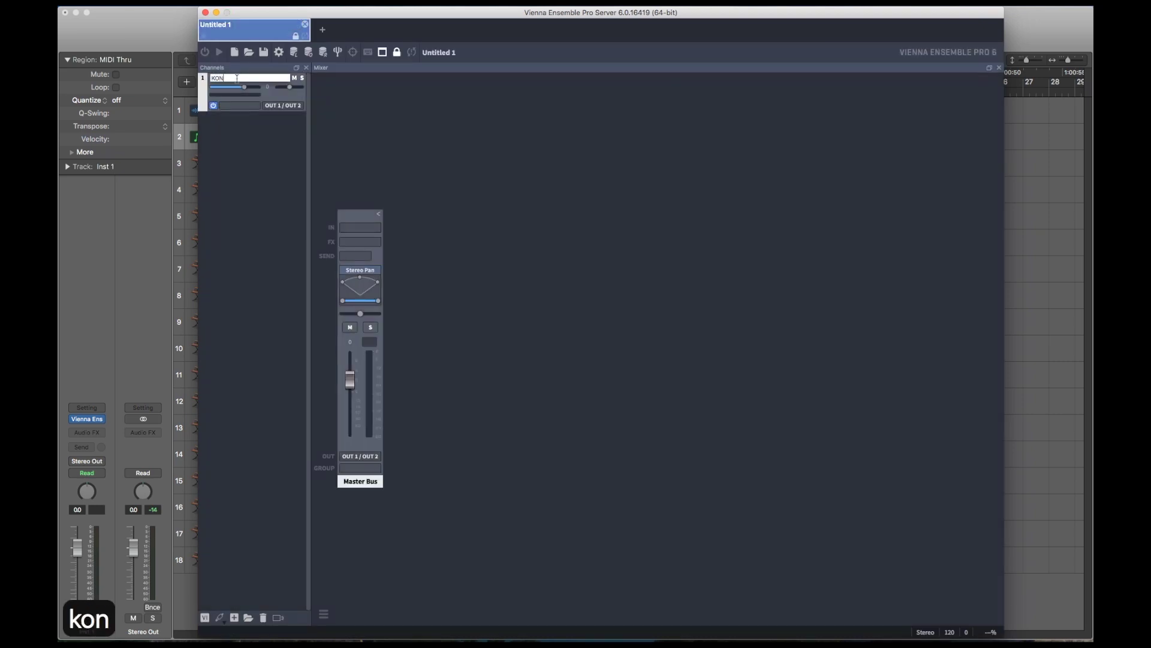
pyautogui.press('Return')
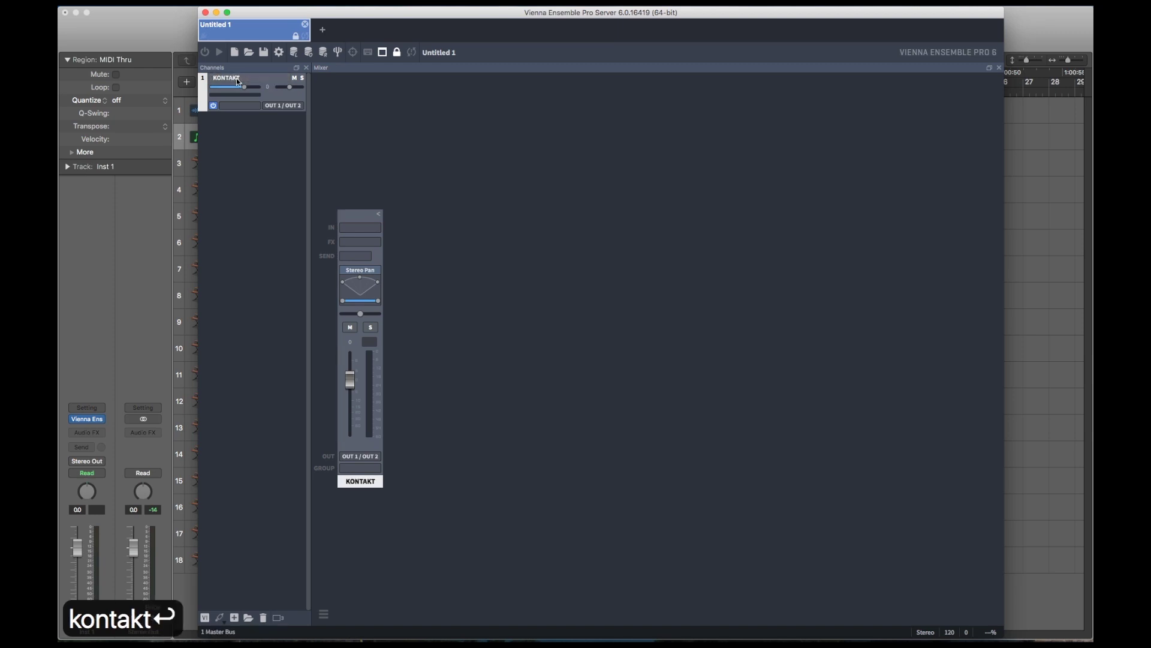
# Step: Load Kontakt 5 on the KONTAKT channel with the Multi test 1.nkm multi, then return to Logic
pyautogui.click(377, 228)
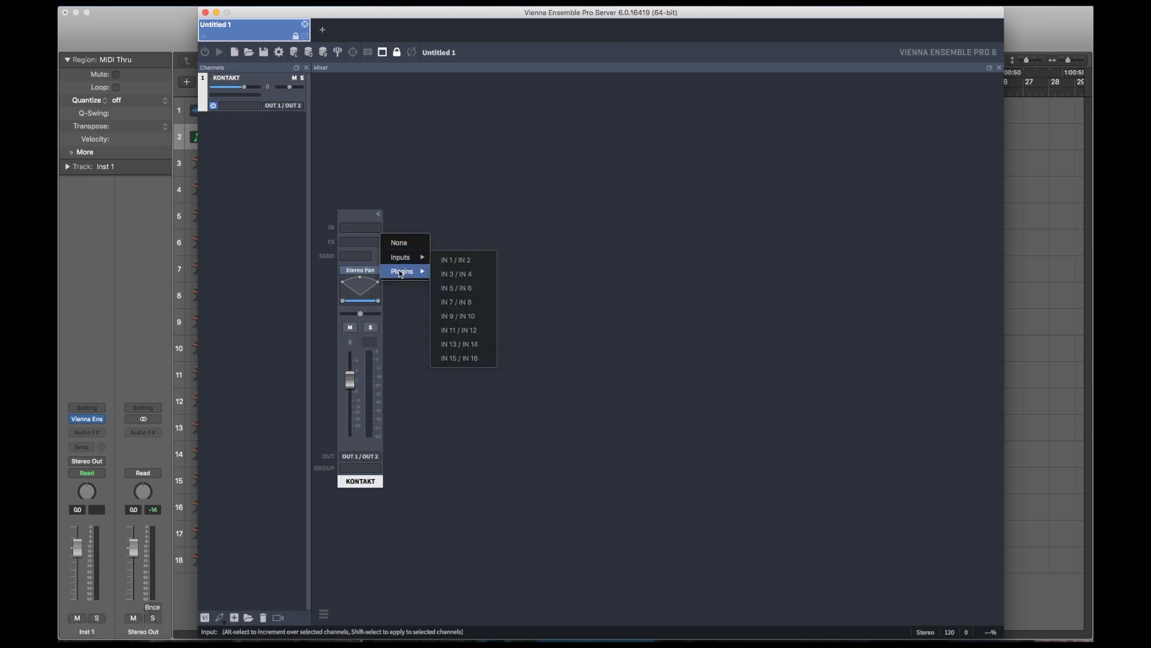
pyautogui.moveTo(403, 271)
pyautogui.moveTo(467, 286)
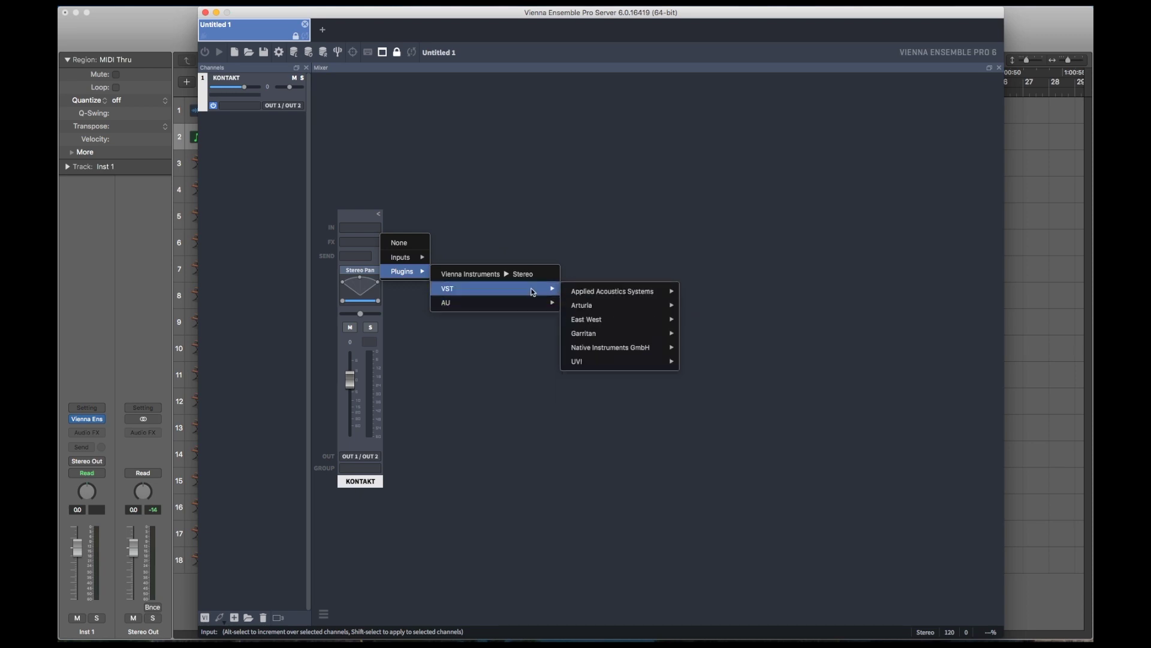
pyautogui.moveTo(592, 298)
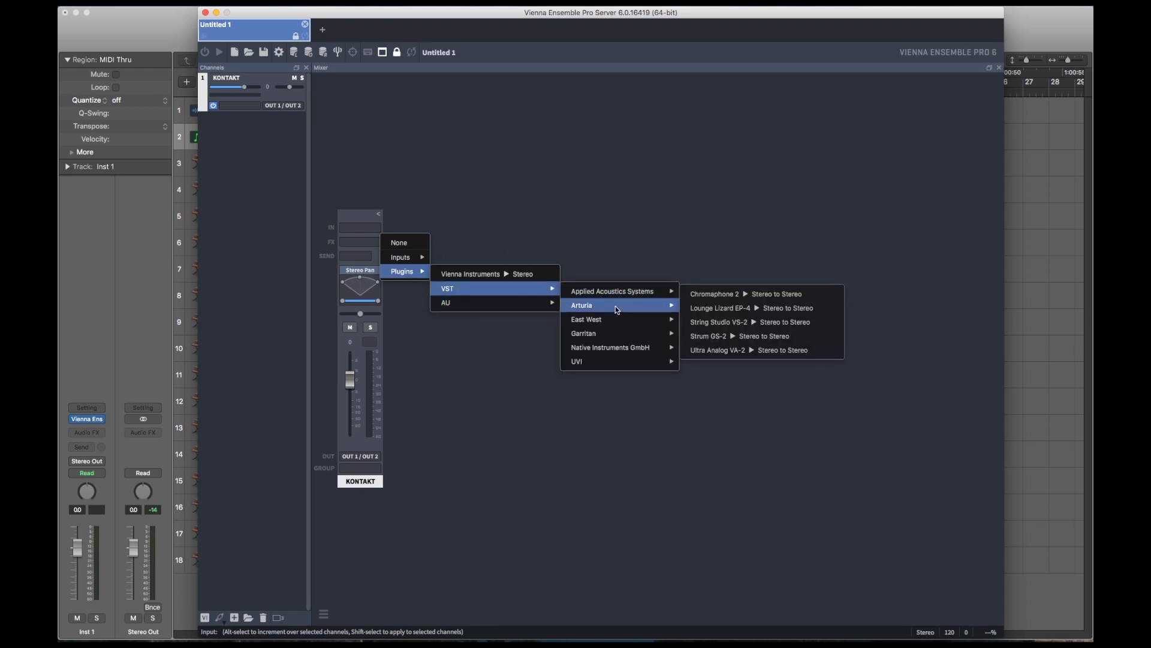
pyautogui.moveTo(612, 348)
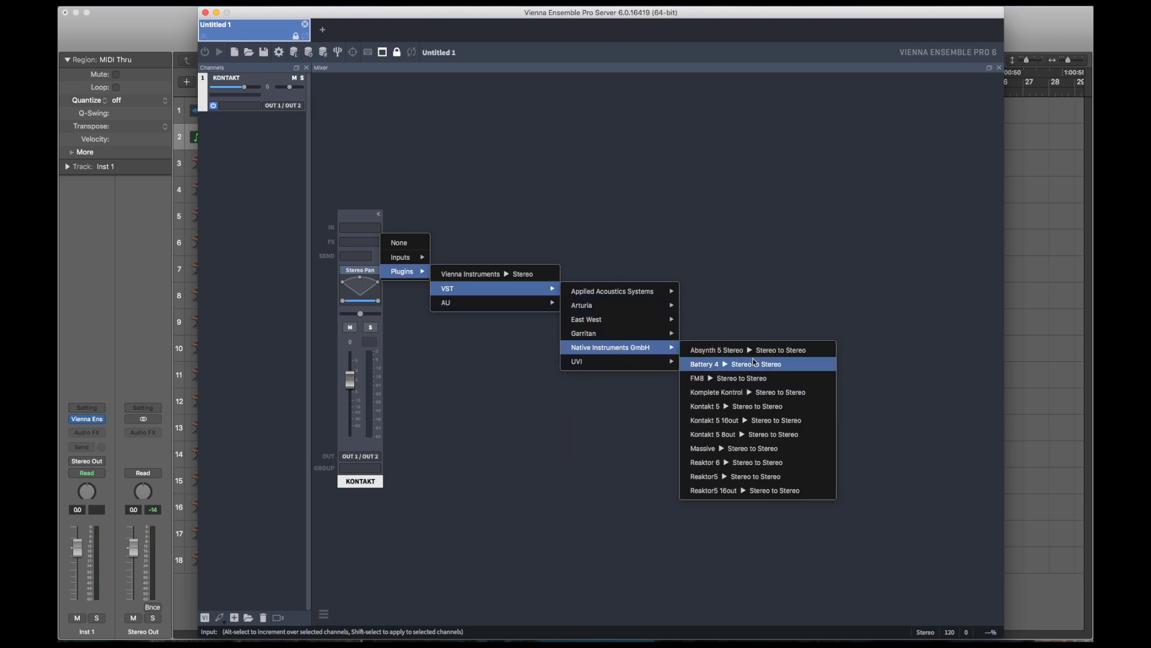
pyautogui.click(718, 406)
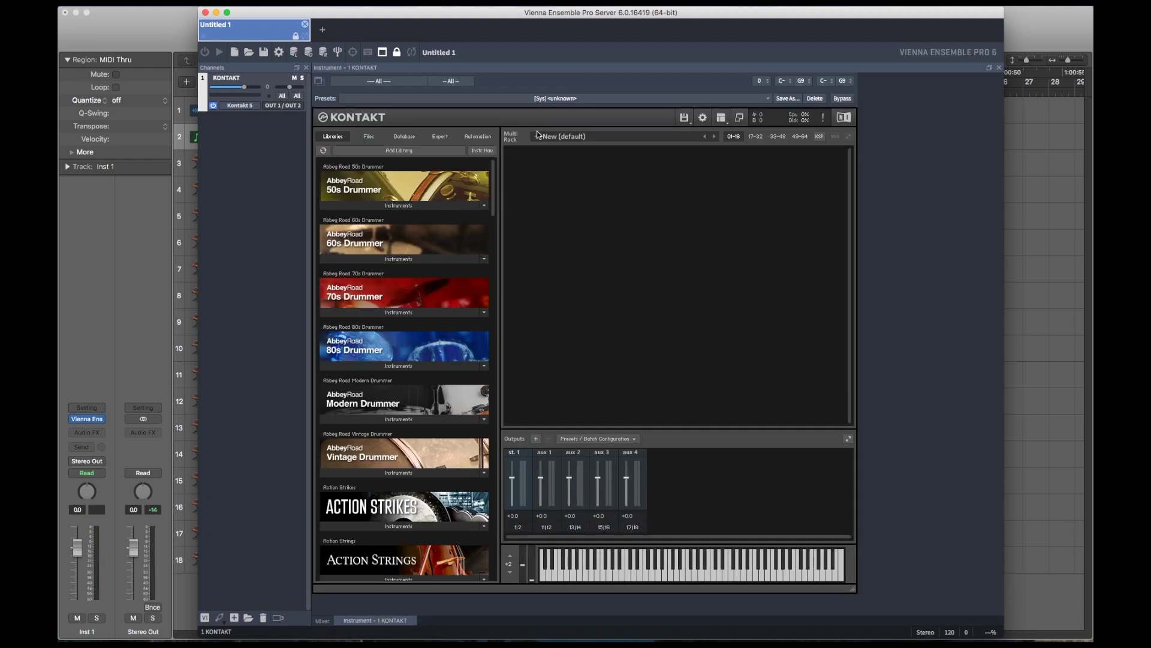
pyautogui.click(536, 136)
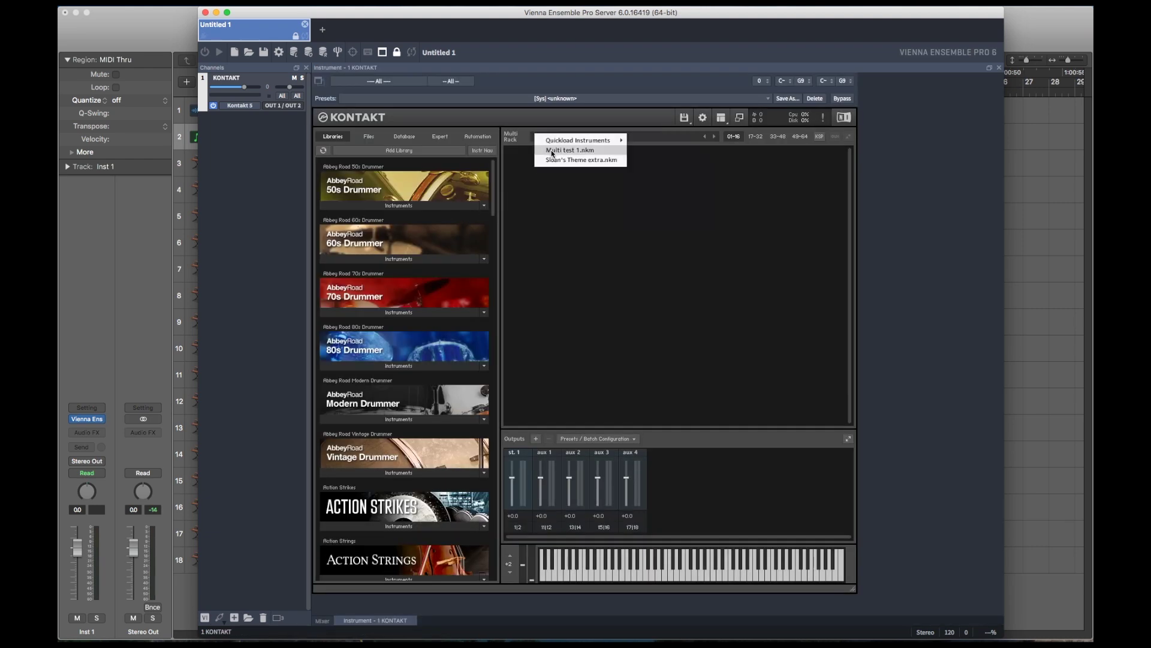
pyautogui.click(552, 151)
pyautogui.press('super+Tab')
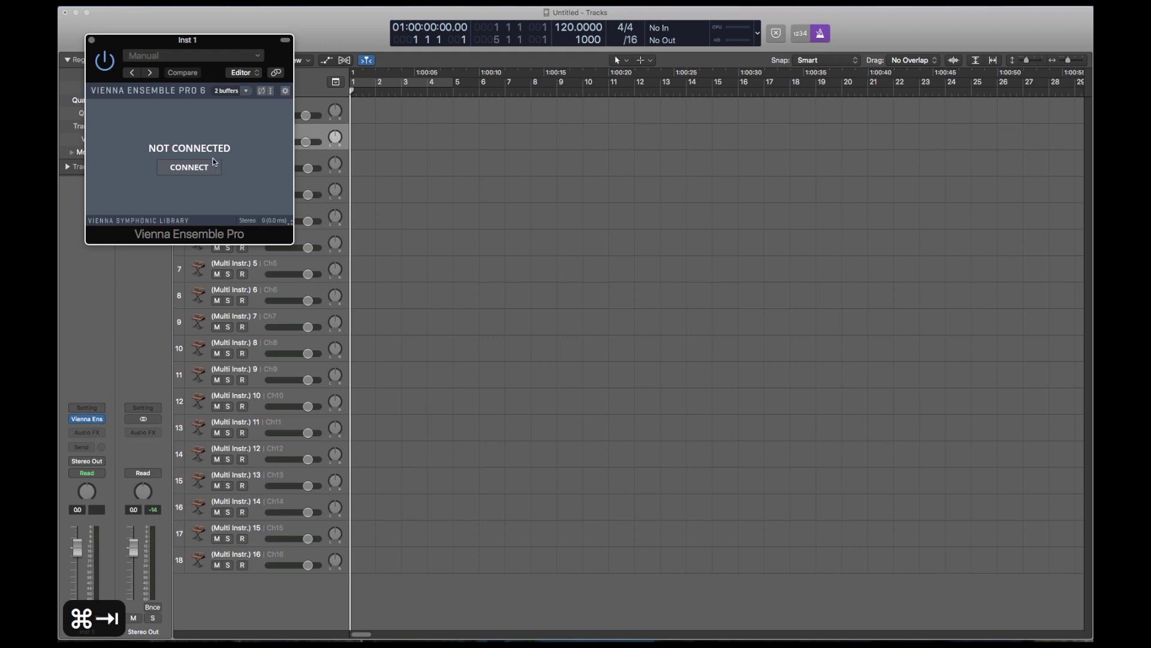
# Step: Connect Inst 1's VE Pro plugin to the localhost Untitled 1 instance with 1 buffer, then close it
pyautogui.click(206, 165)
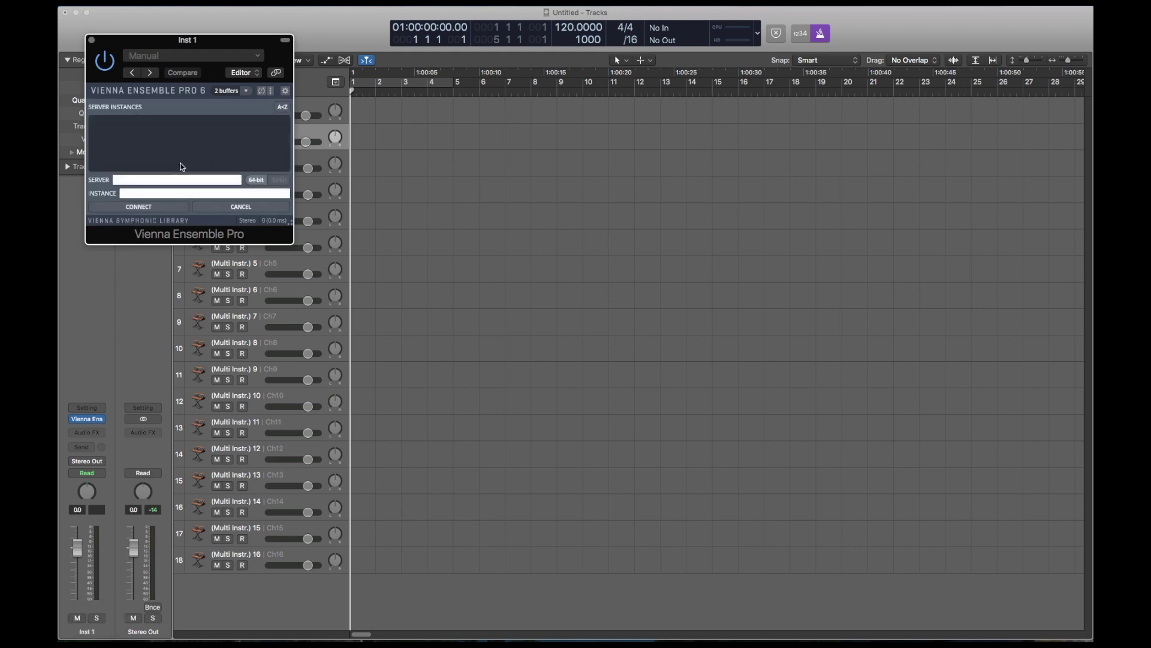
pyautogui.click(116, 138)
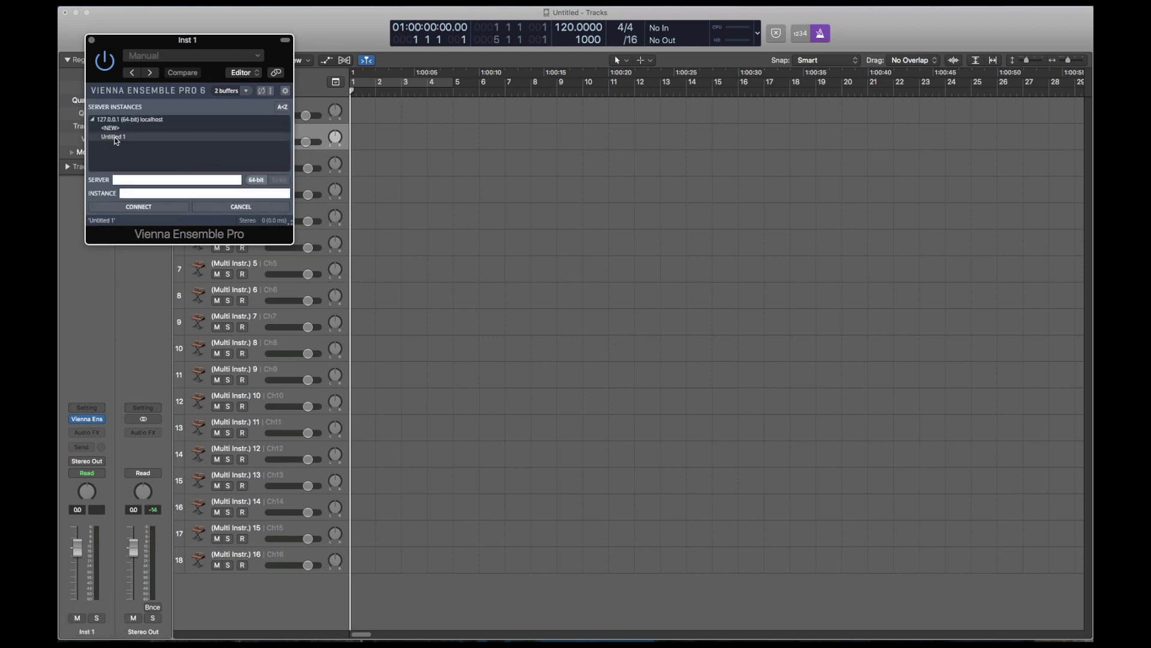
pyautogui.doubleClick(116, 138)
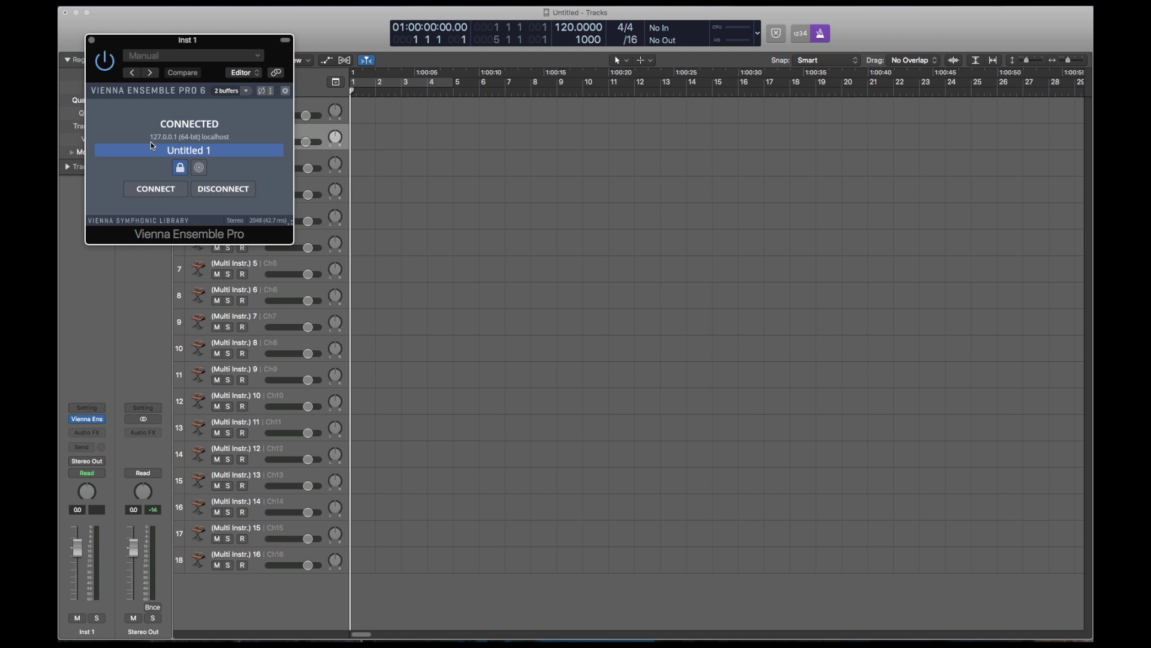
pyautogui.click(246, 91)
pyautogui.click(235, 113)
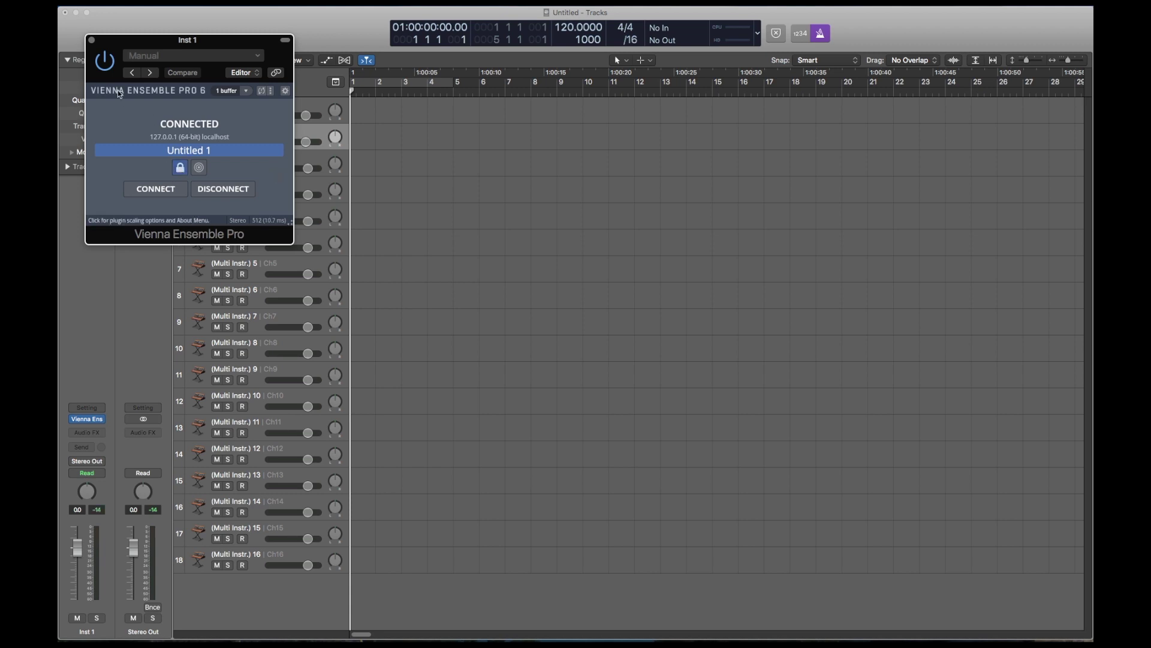
pyautogui.click(92, 40)
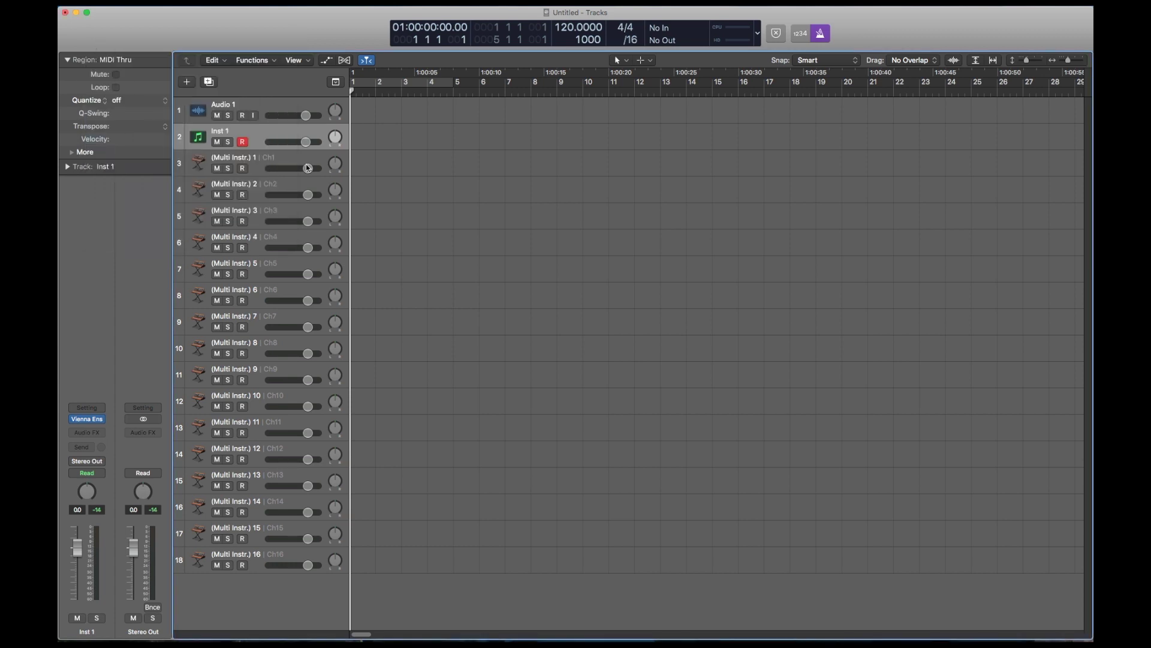
pyautogui.press('Down')
pyautogui.press('Down')
pyautogui.press('Down')
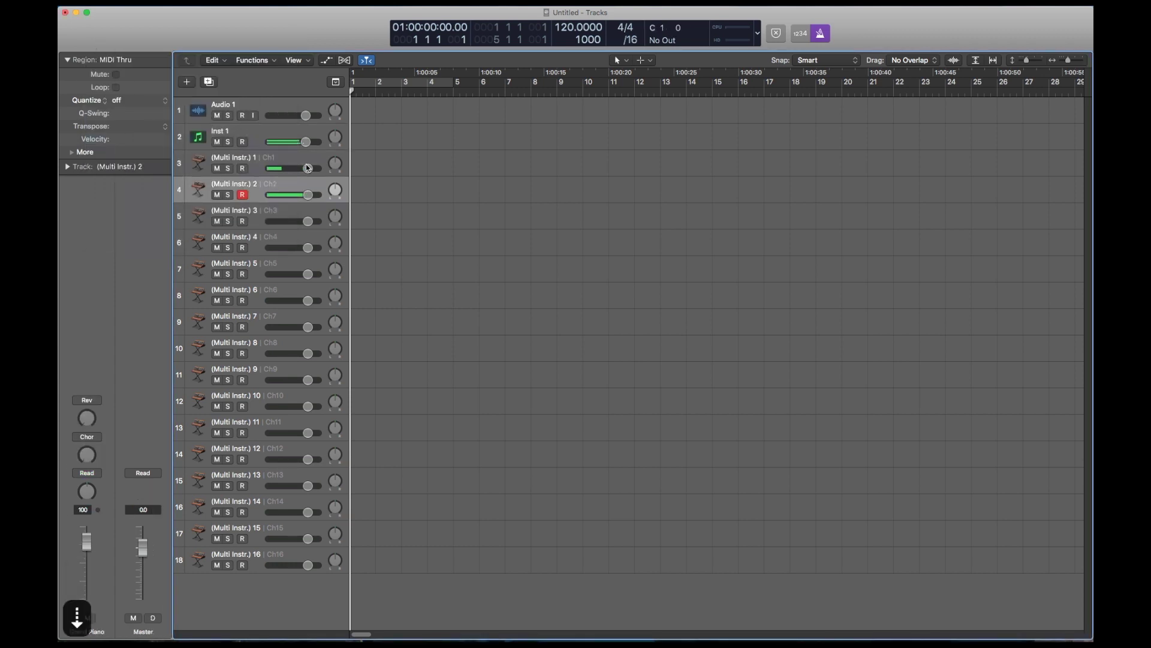
pyautogui.press('Down')
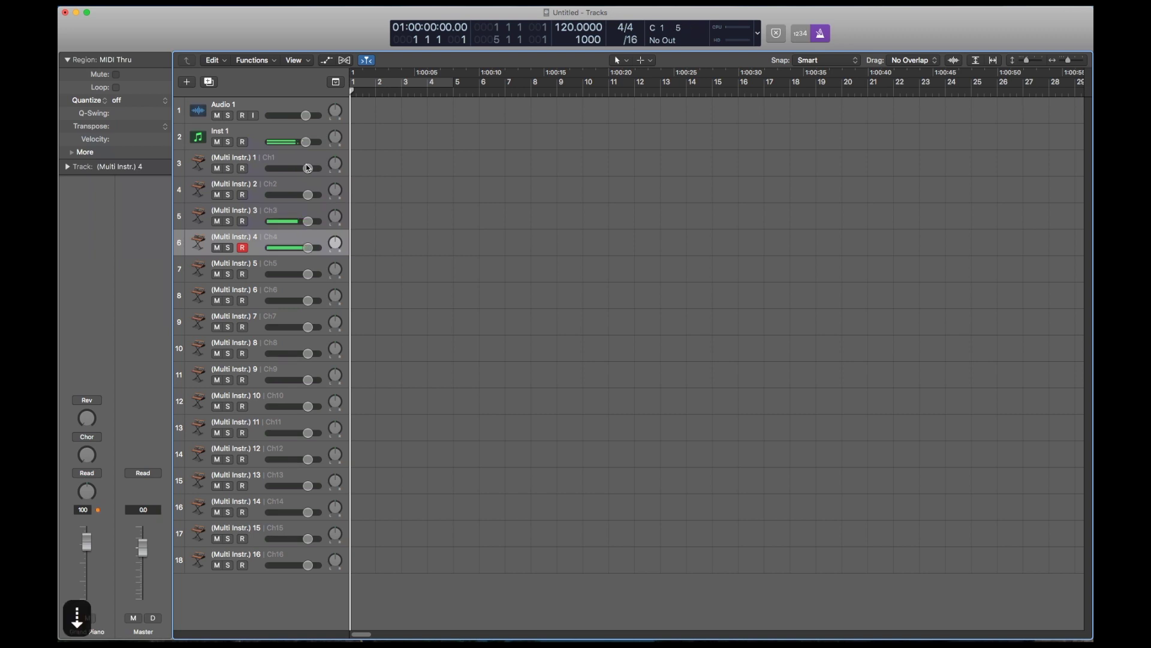
pyautogui.press('Down')
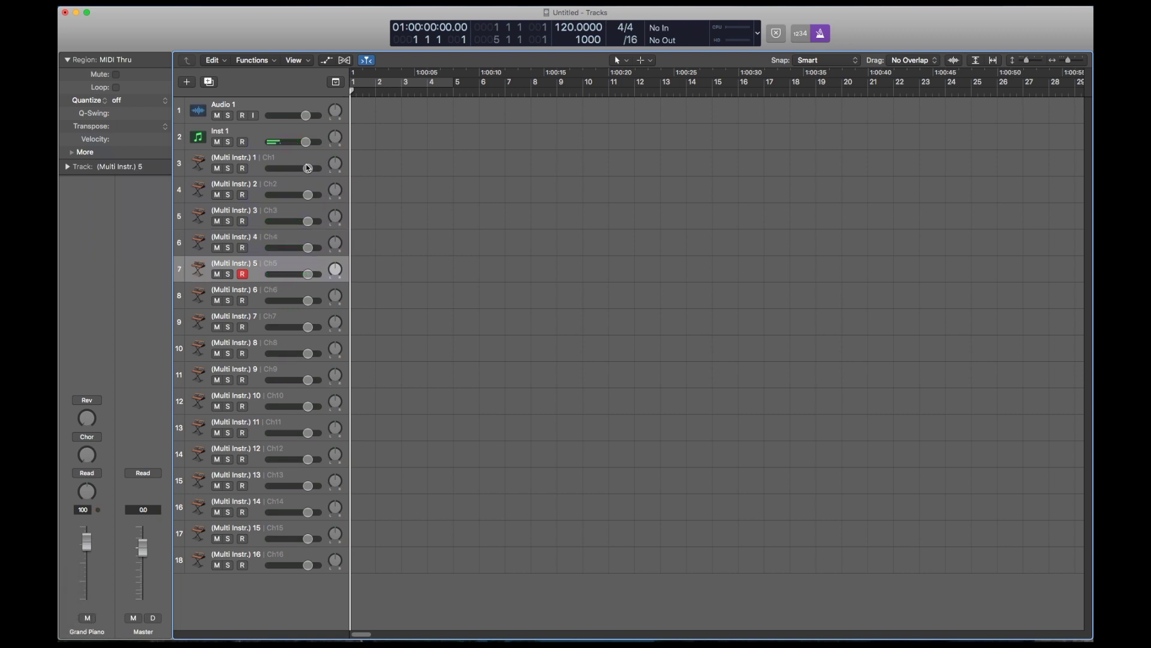
pyautogui.press('Up')
pyautogui.press('Up')
pyautogui.press('Up')
pyautogui.press('Up')
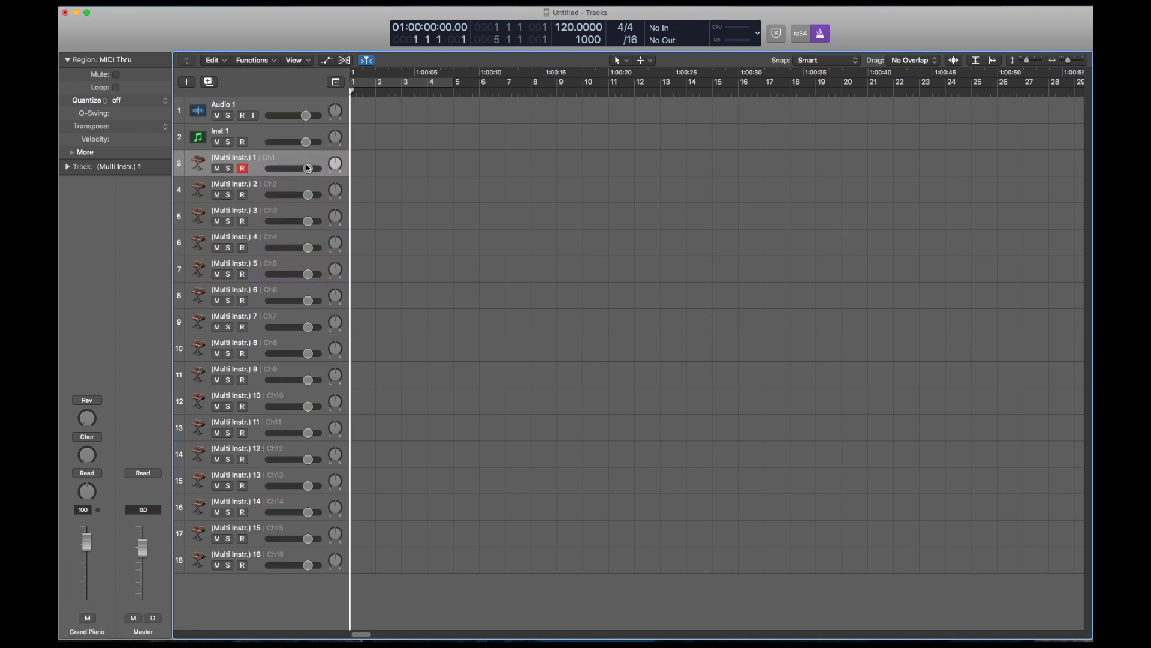
pyautogui.press('Down')
pyautogui.press('Up')
pyautogui.press('Up')
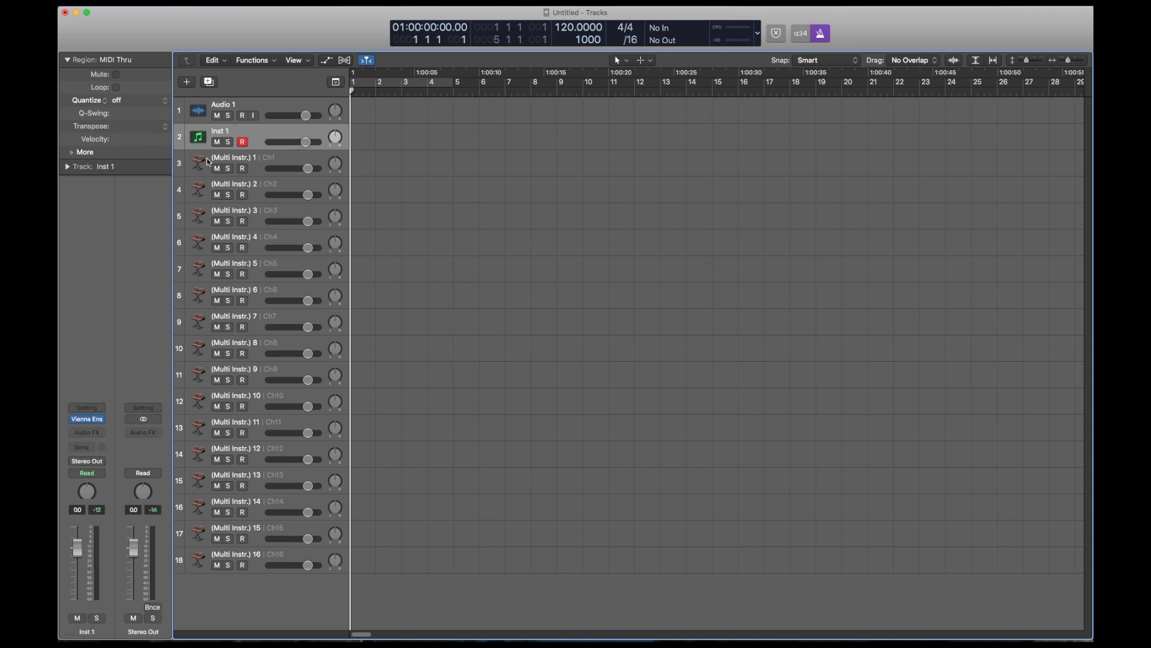
# Step: Expand Inst 1's Track inspector, try MIDI channel 1, restore it to All, and open the Mixer
pyautogui.click(67, 167)
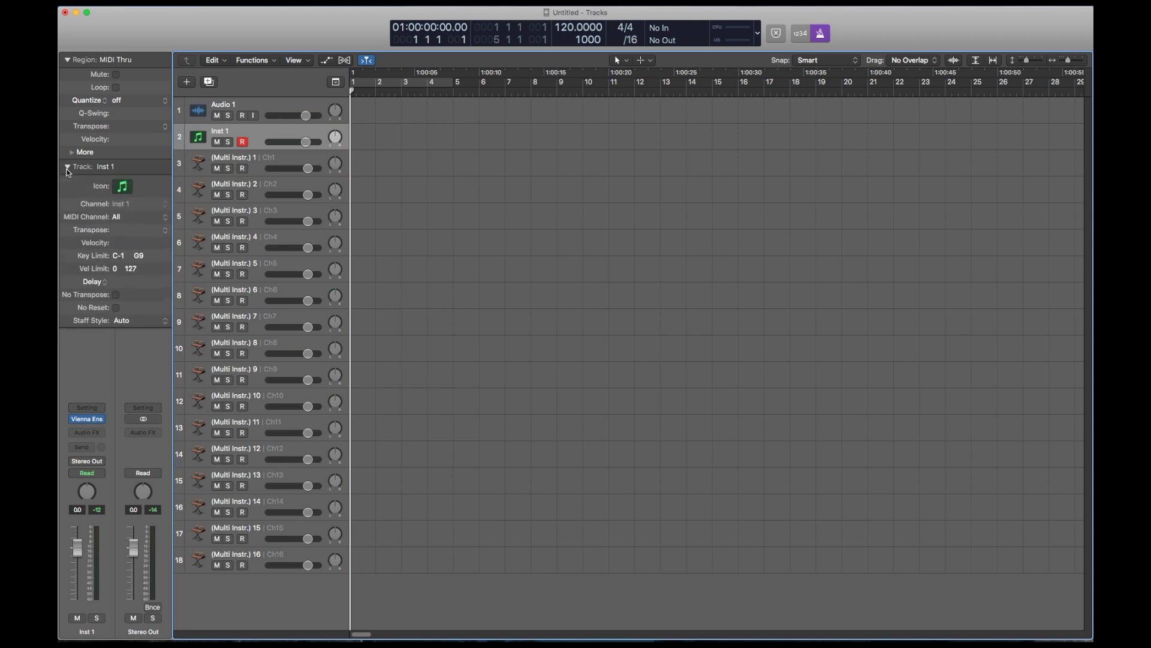
pyautogui.click(127, 218)
pyautogui.click(127, 225)
pyautogui.click(253, 156)
pyautogui.press('Down')
pyautogui.press('Down')
pyautogui.press('Down')
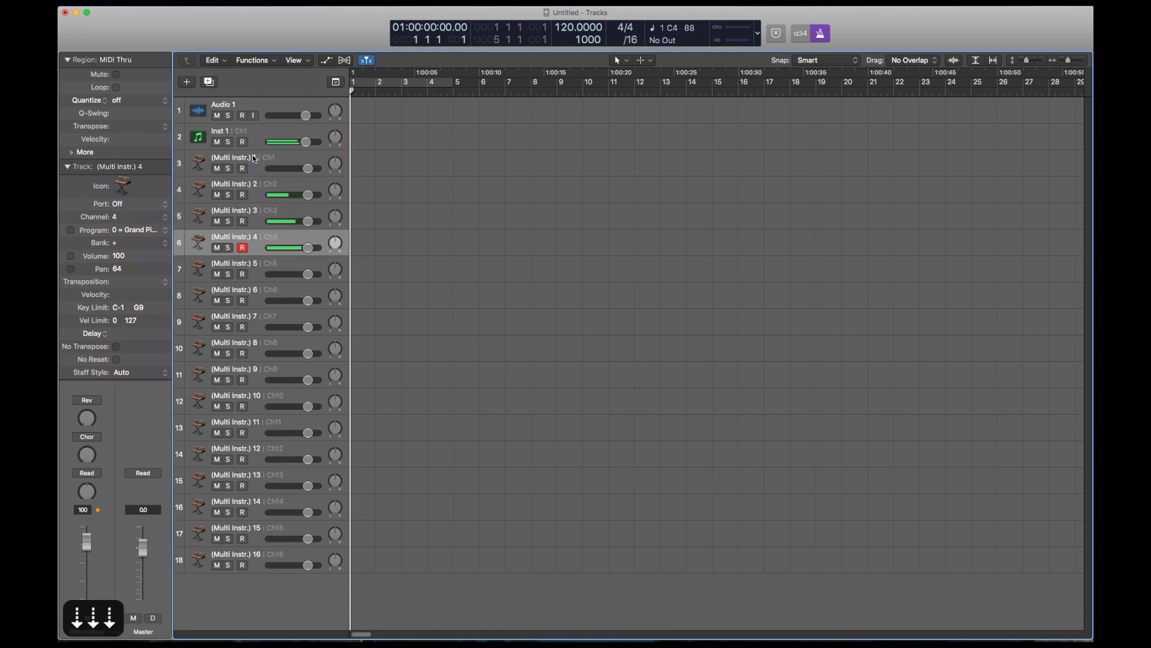
pyautogui.press('Down')
pyautogui.press('Down')
pyautogui.press('Down')
pyautogui.press('Up')
pyautogui.press('Up')
pyautogui.press('Up')
pyautogui.press('Up')
pyautogui.press('Up')
pyautogui.press('Up')
pyautogui.press('Up')
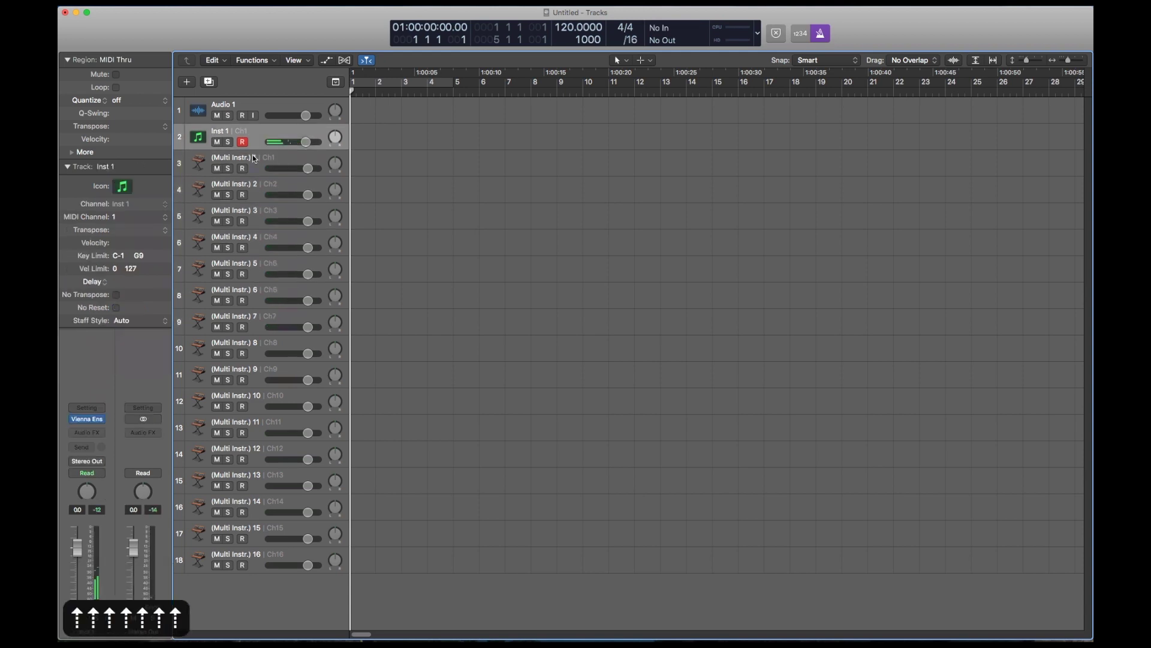
pyautogui.click(164, 219)
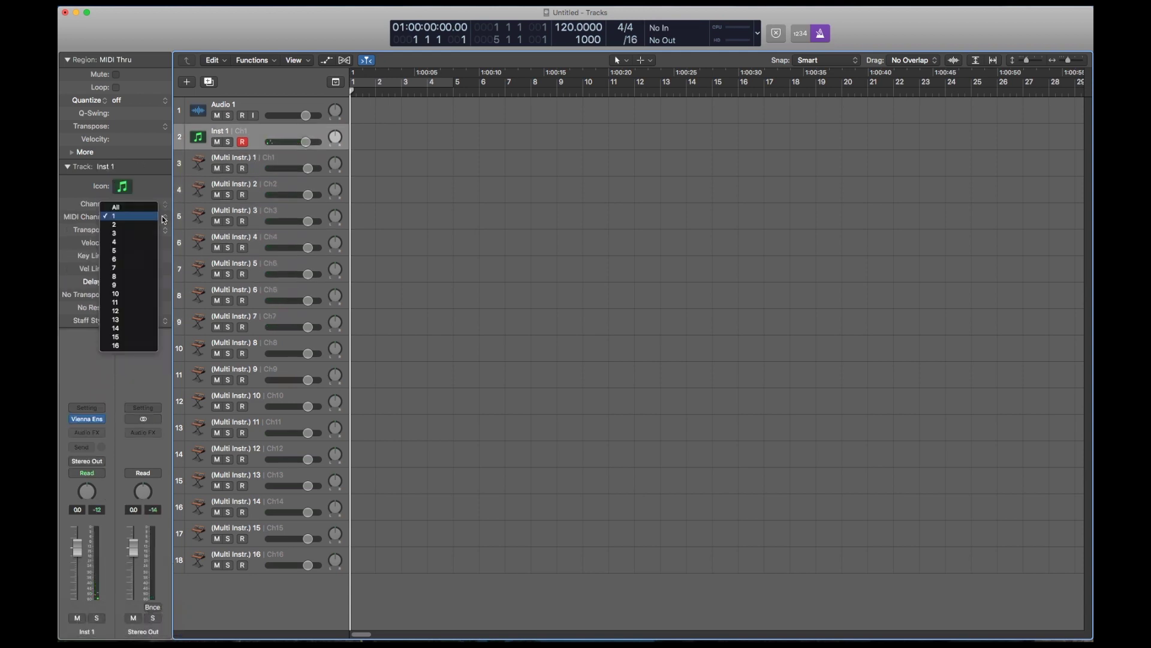
pyautogui.click(135, 207)
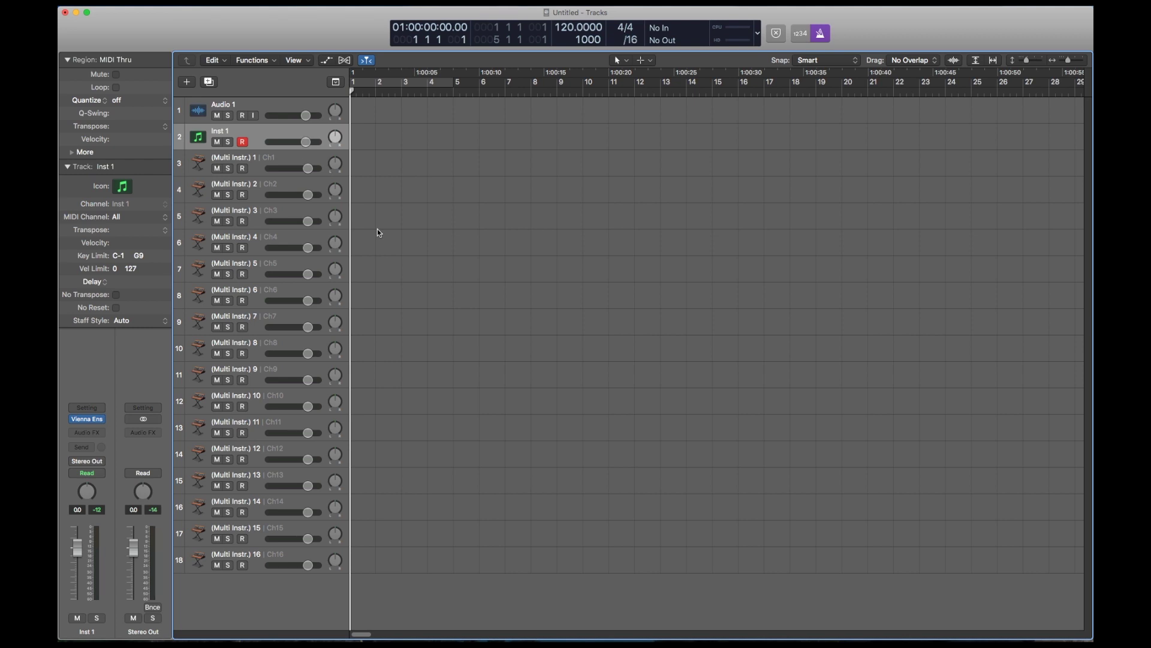
pyautogui.press('x')
pyautogui.press('Down')
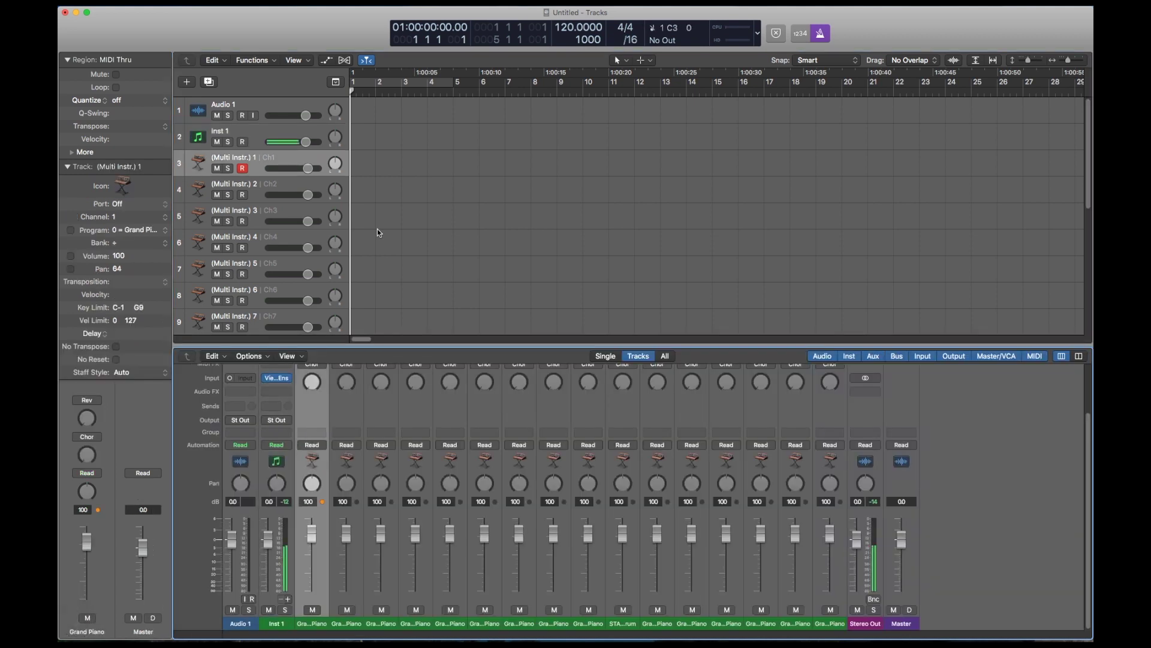
# Step: Add Aux 1 and Aux 2 strips from Inst 1 for Vienna Ensemble outputs 3-4 and 5-6
pyautogui.press('Down')
pyautogui.press('Down')
pyautogui.press('Down')
pyautogui.press('Down')
pyautogui.press('Down')
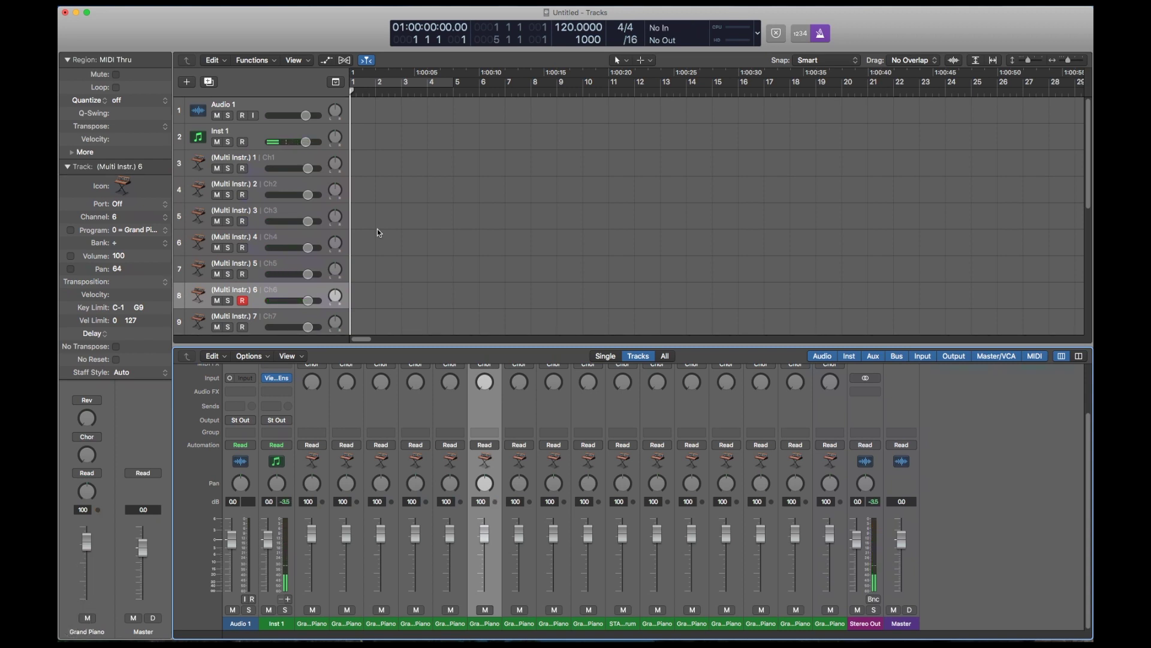
pyautogui.moveTo(287, 385)
pyautogui.click(288, 599)
pyautogui.click(288, 599)
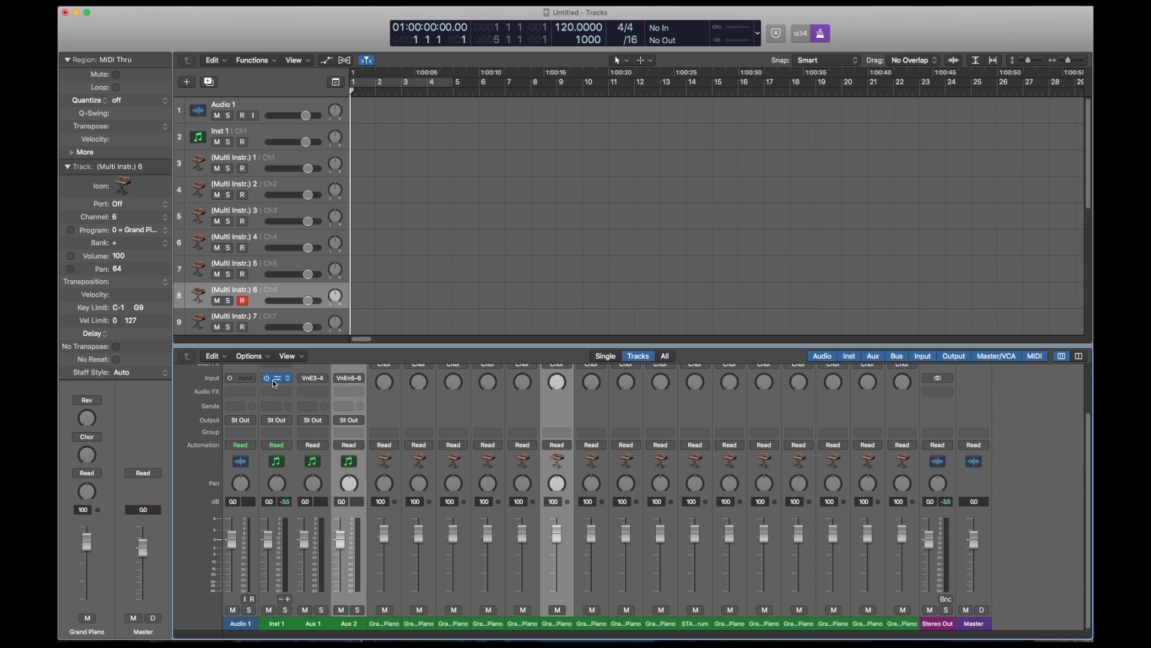
pyautogui.press('super+Tab')
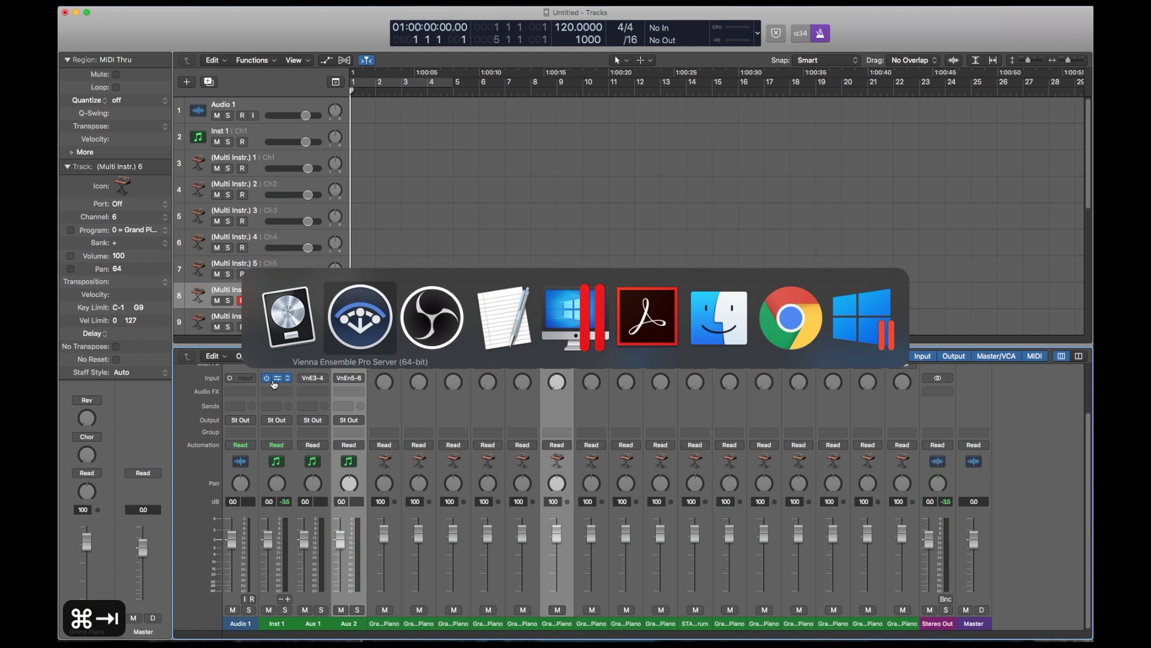
# Step: Add KONTAKT 2 and KONTAKT 3 mixer channels routed to OUT 3/OUT 4 and OUT 5/OUT 6
pyautogui.press('F3')
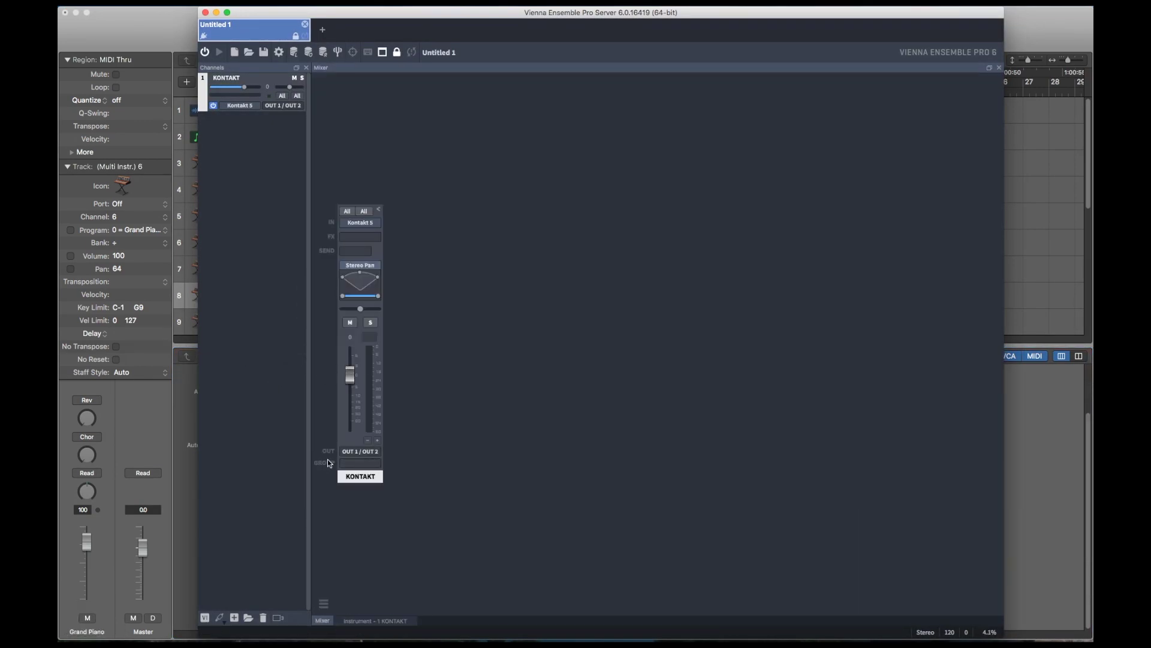
pyautogui.click(377, 441)
pyautogui.click(378, 441)
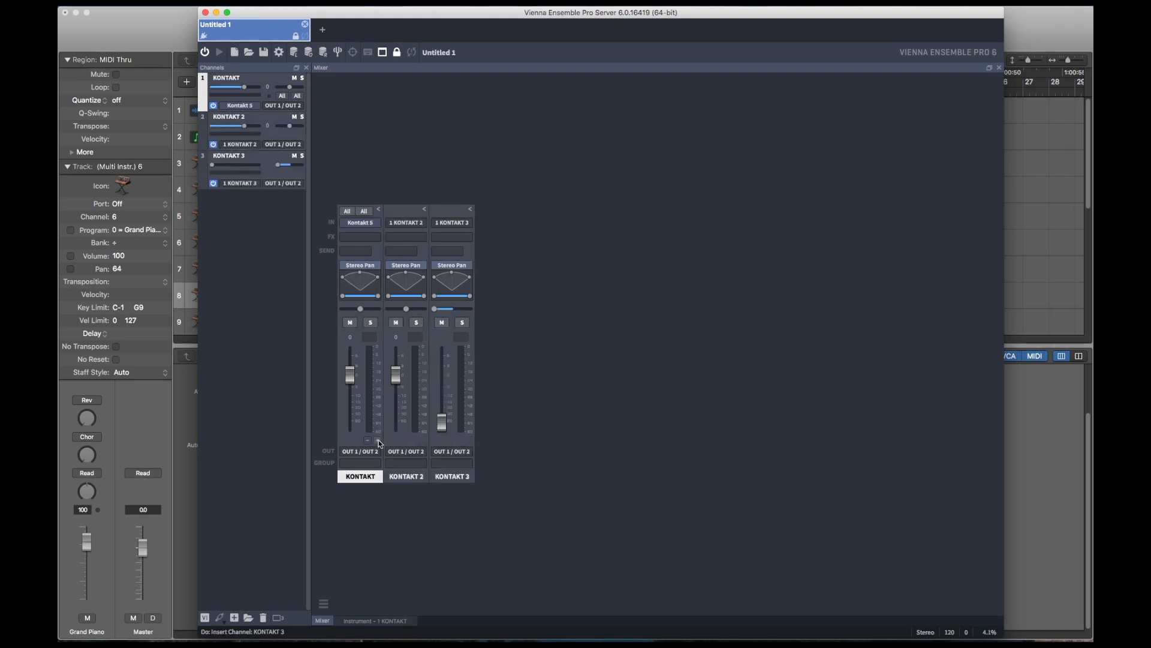
pyautogui.click(413, 439)
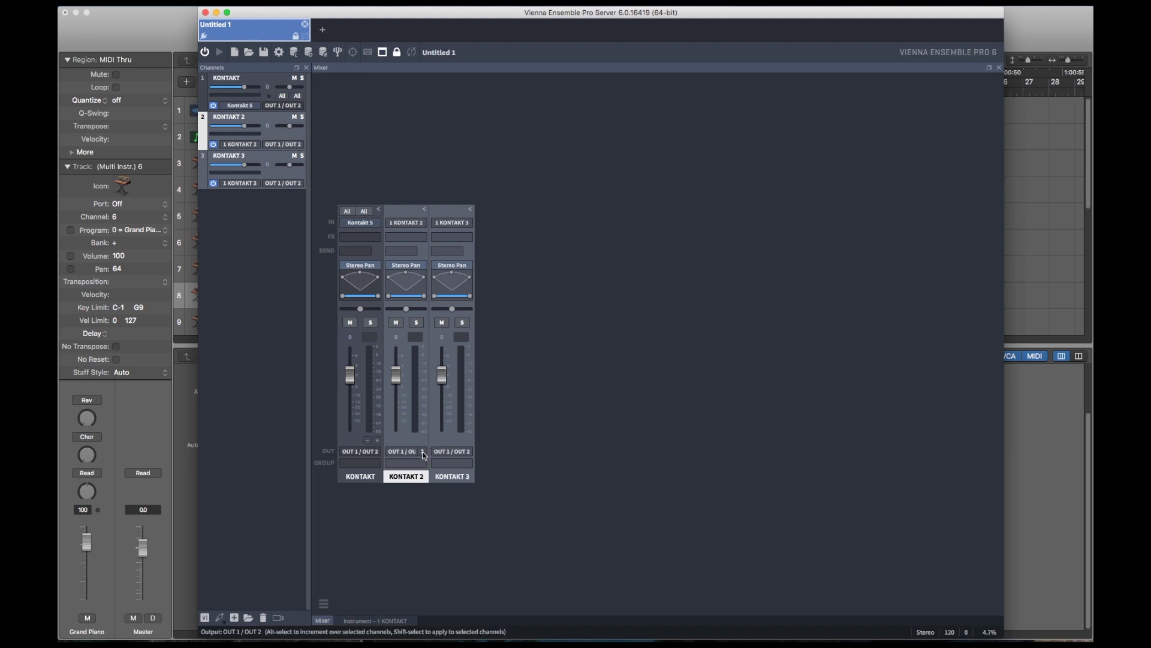
pyautogui.click(423, 453)
pyautogui.keyDown('alt'); pyautogui.click(453, 494); pyautogui.keyUp('alt')
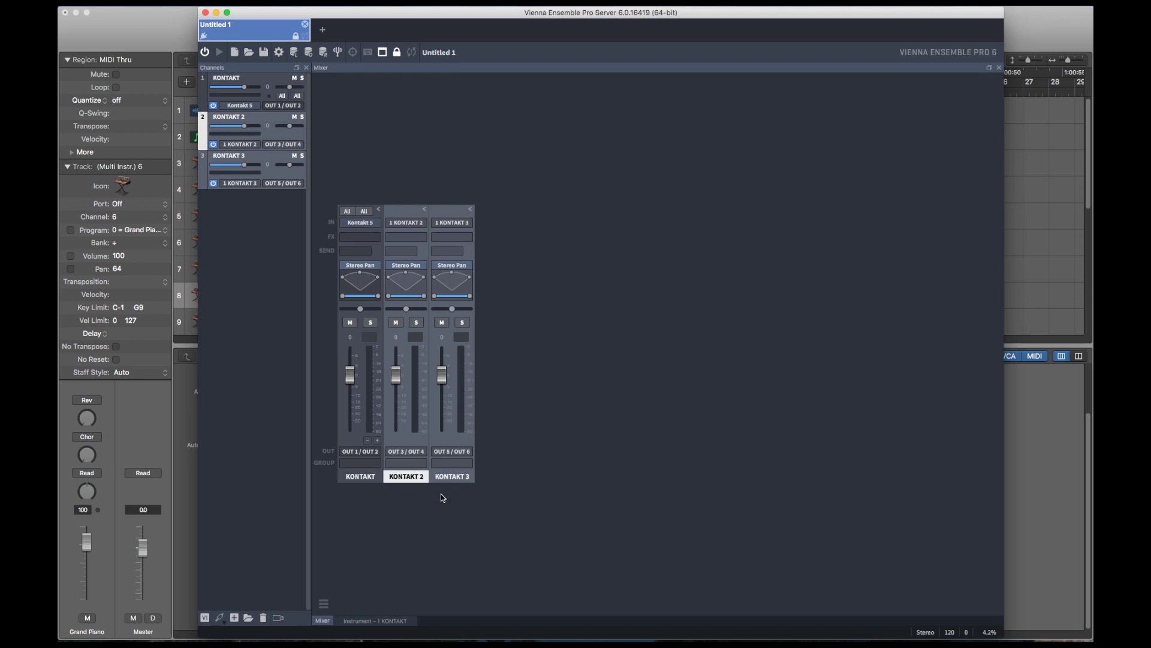
pyautogui.press('F4')
# Step: Replace Kontakt's outputs with three stereo outputs st.1–st.3, starting at host output Kt. st. 1
pyautogui.click(724, 123)
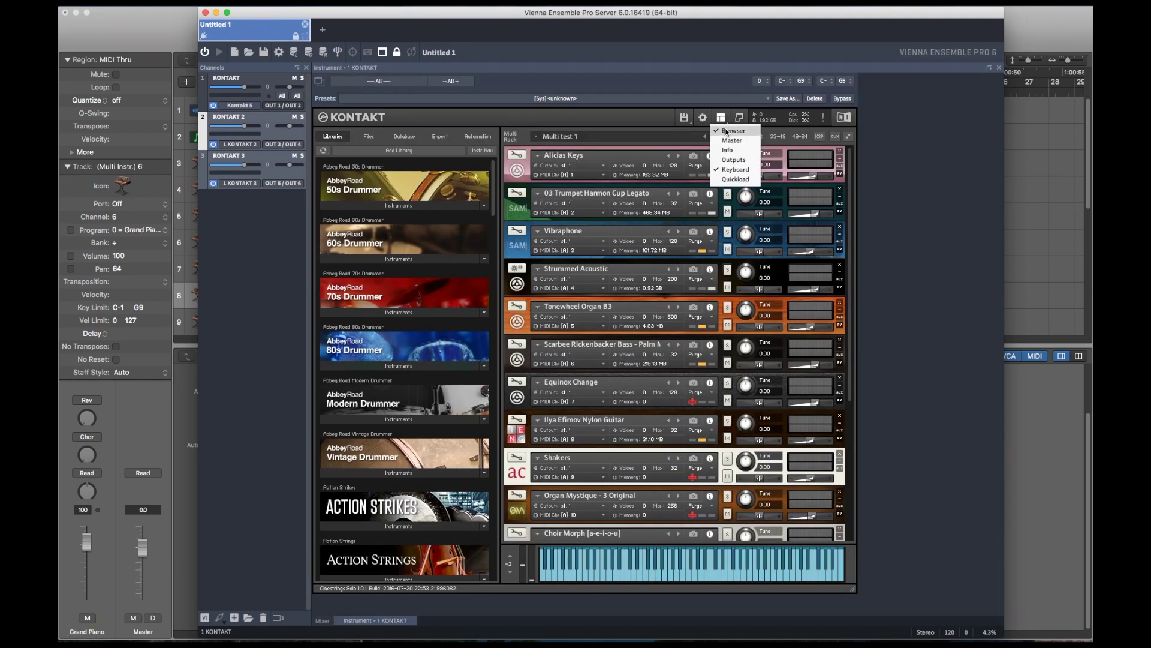
pyautogui.click(730, 157)
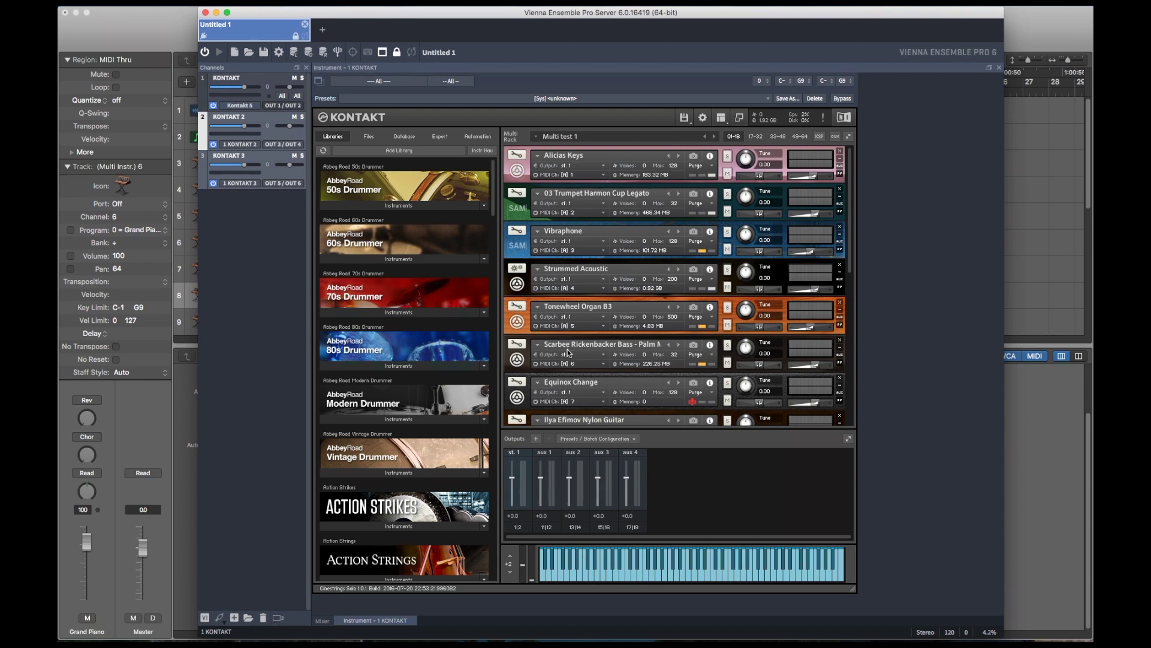
pyautogui.click(535, 439)
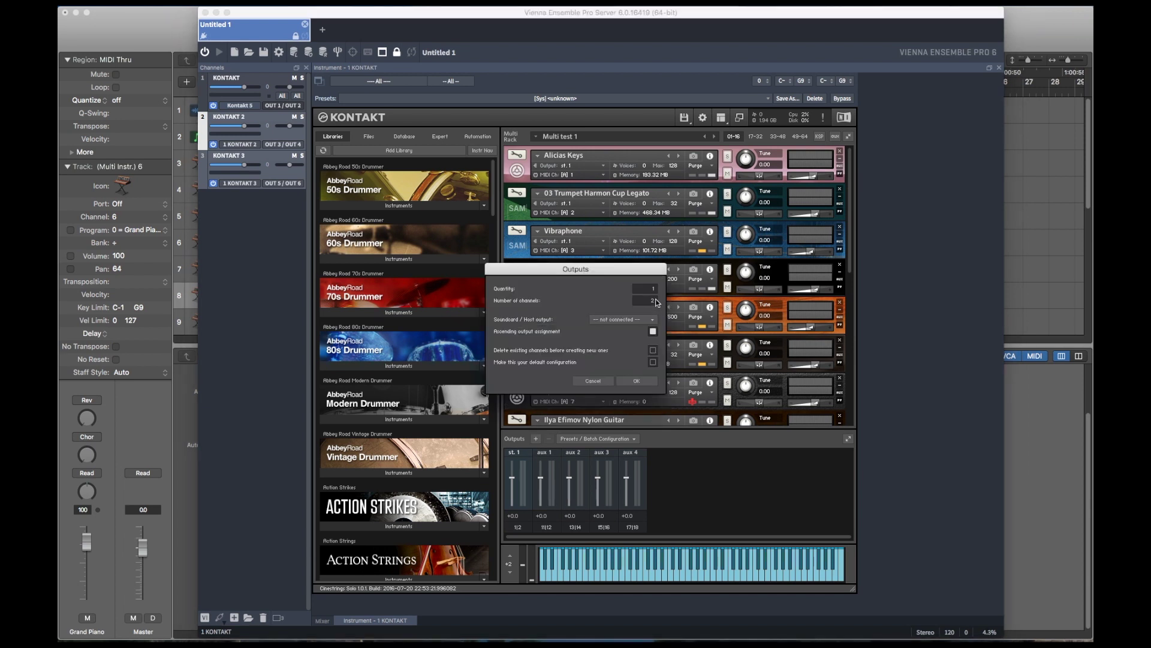
pyautogui.moveTo(656, 293); pyautogui.dragTo(657, 285)
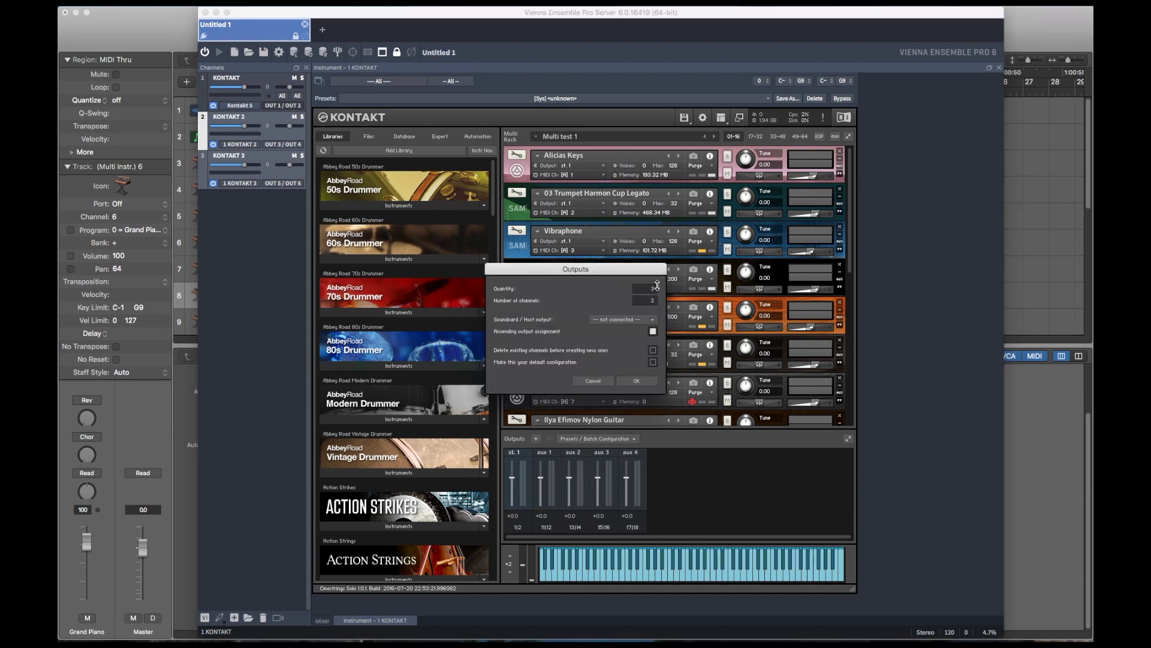
pyautogui.click(652, 320)
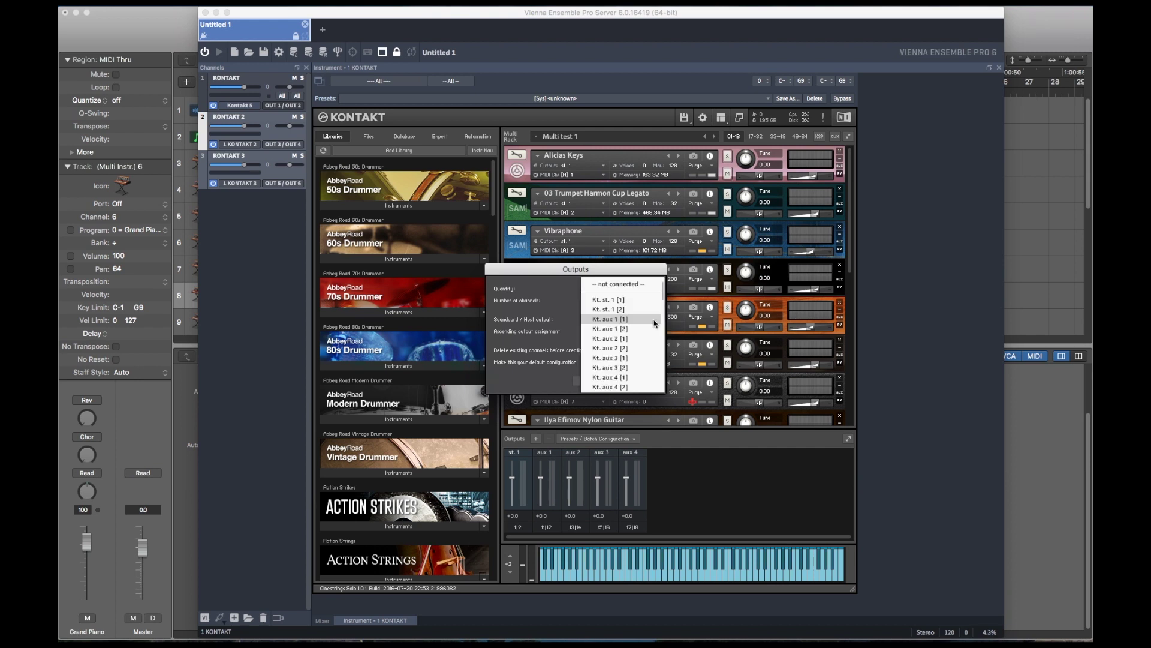
pyautogui.click(624, 305)
pyautogui.click(653, 350)
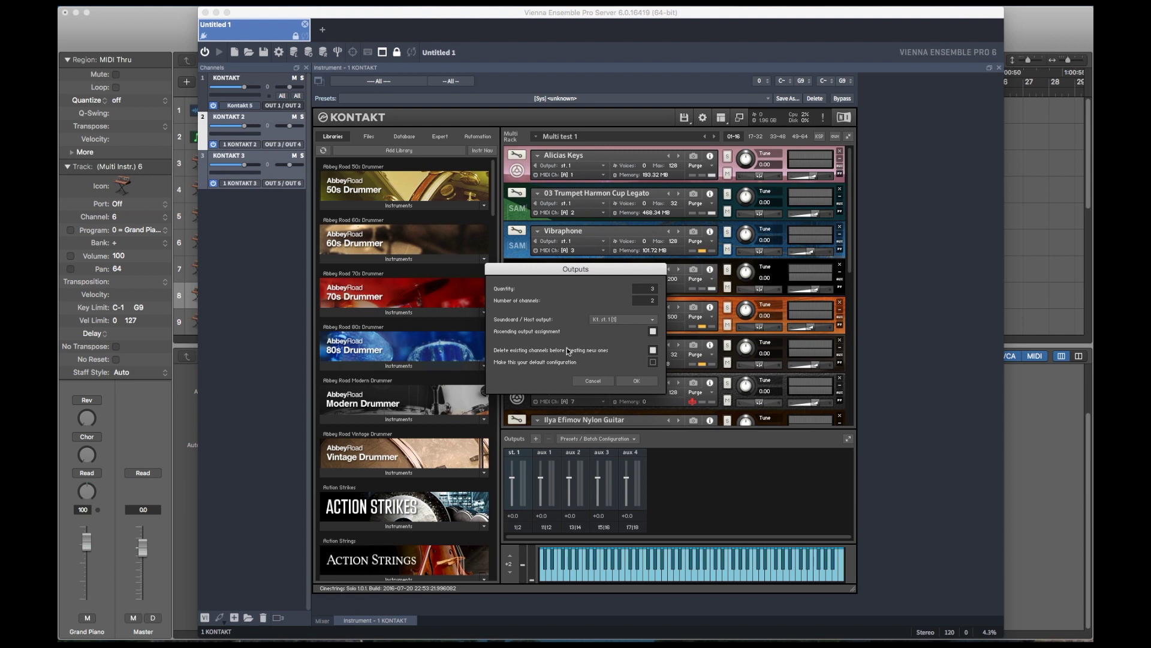
pyautogui.click(637, 382)
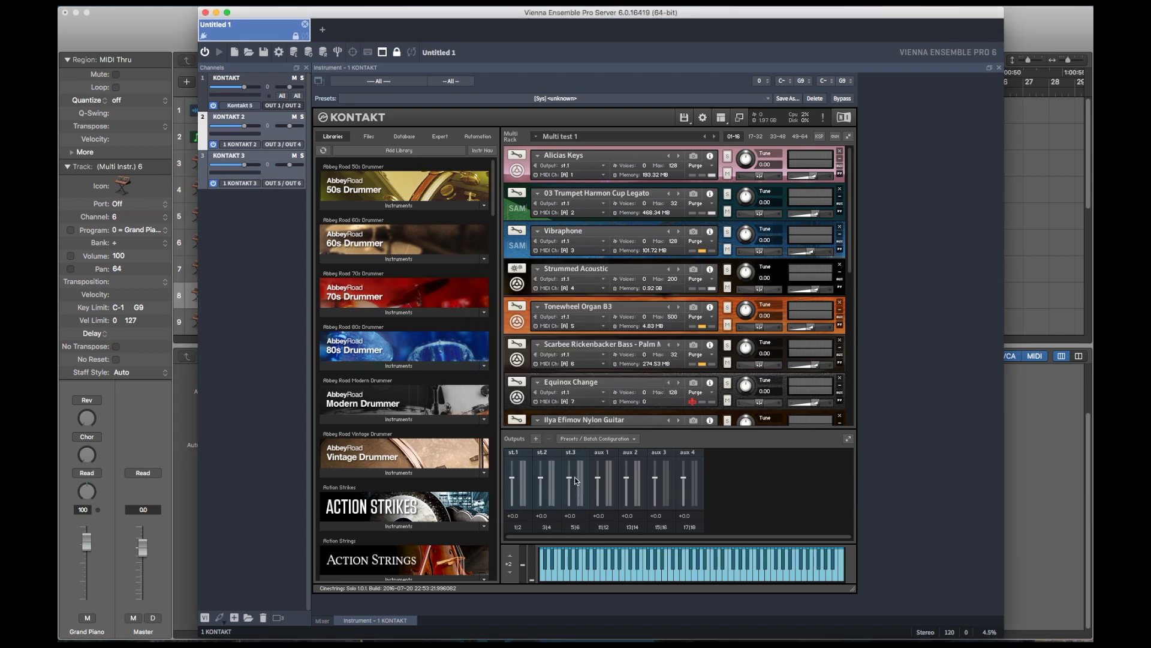
# Step: Route the Trumpet to output st.2 and the Vibraphone to st.3
pyautogui.click(603, 203)
pyautogui.click(599, 238)
pyautogui.click(602, 241)
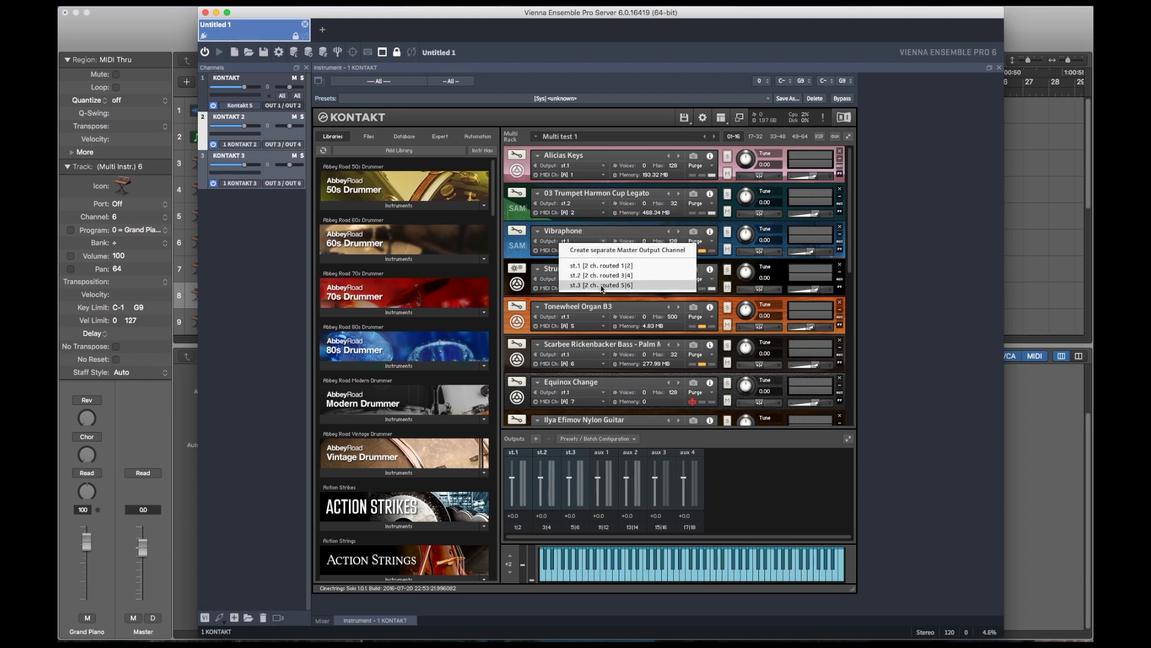
pyautogui.click(601, 288)
pyautogui.press('super+Tab')
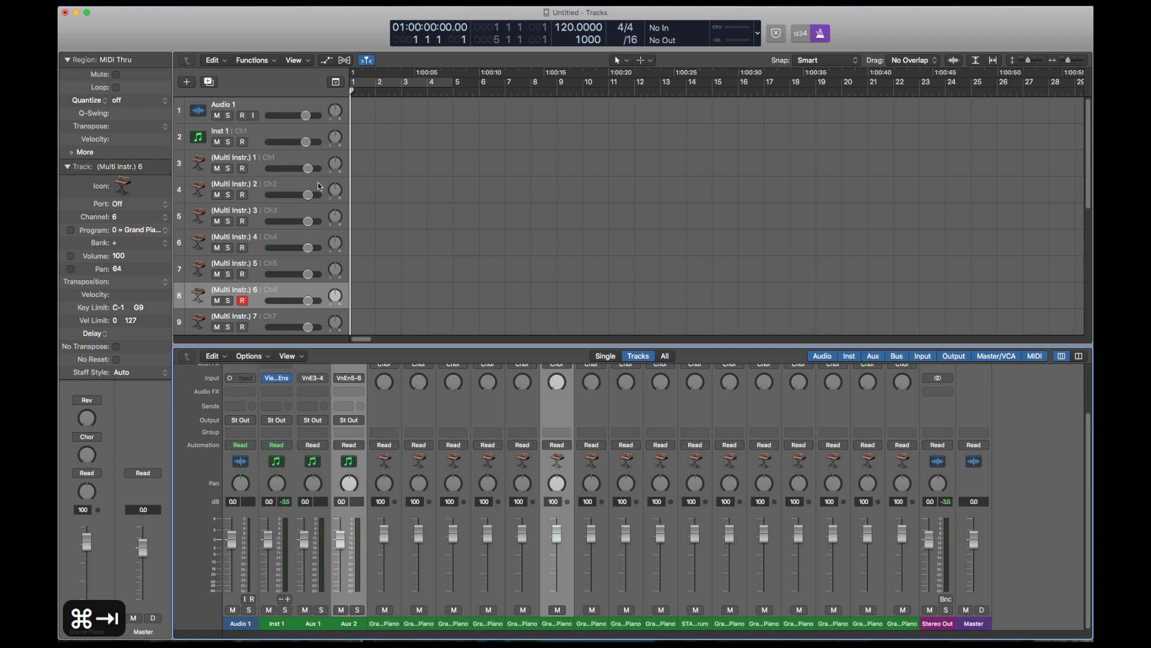
pyautogui.click(251, 158)
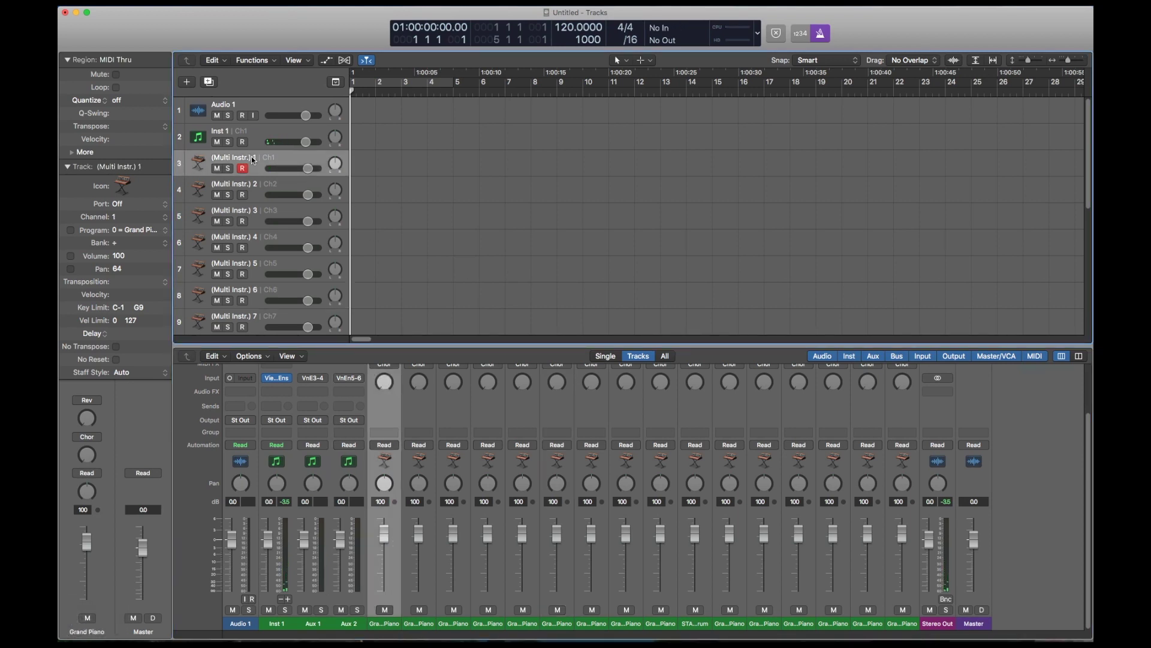
pyautogui.press('Down')
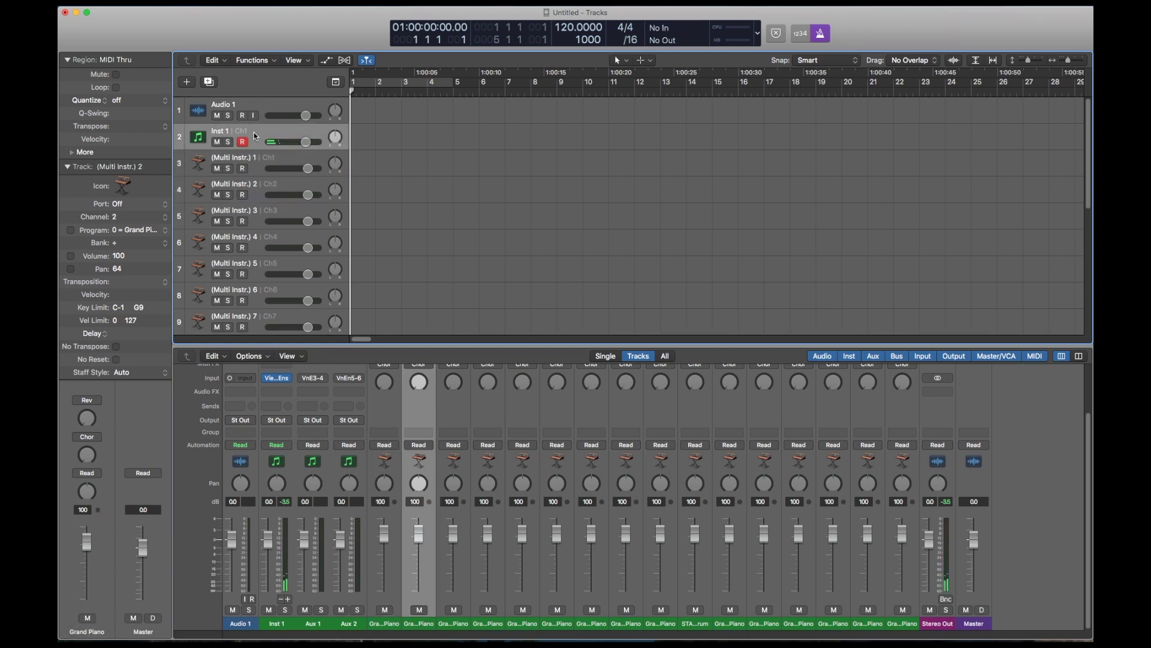
pyautogui.click(166, 218)
pyautogui.click(134, 215)
pyautogui.press('Down')
pyautogui.press('Down')
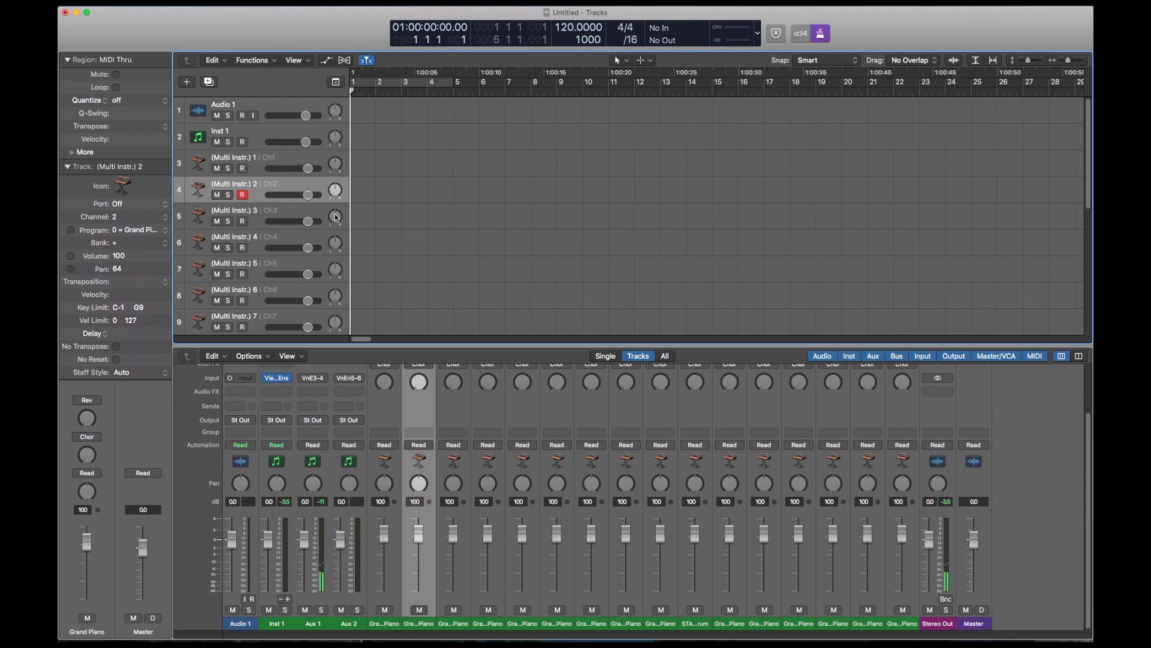
pyautogui.press('Down')
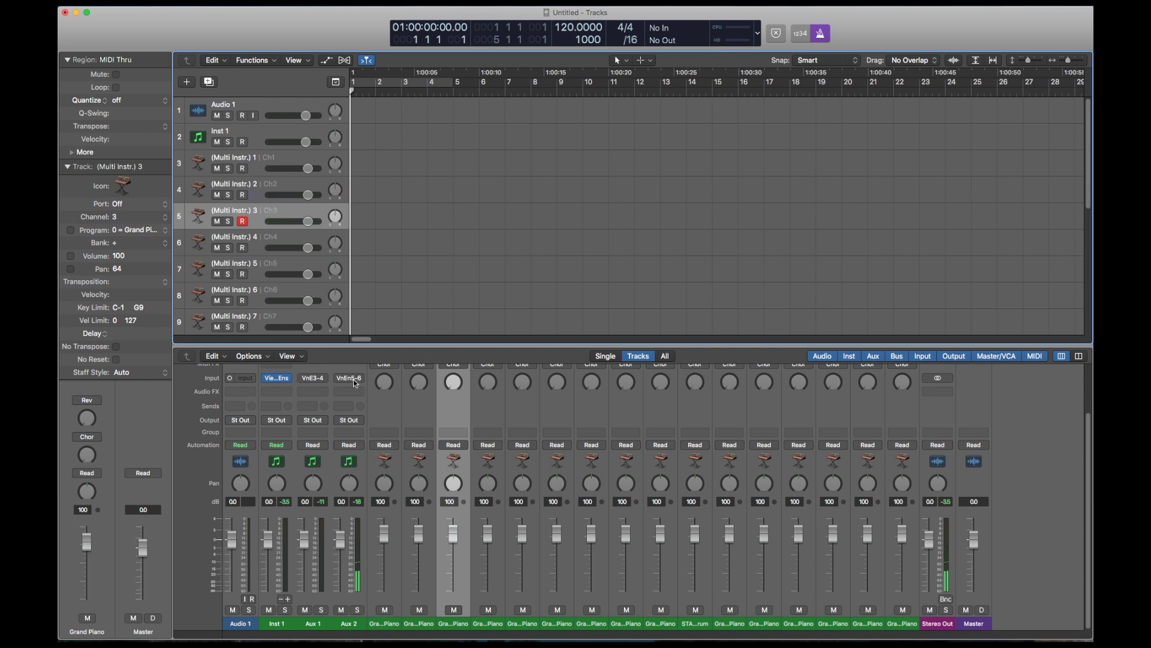
pyautogui.press('super+Tab')
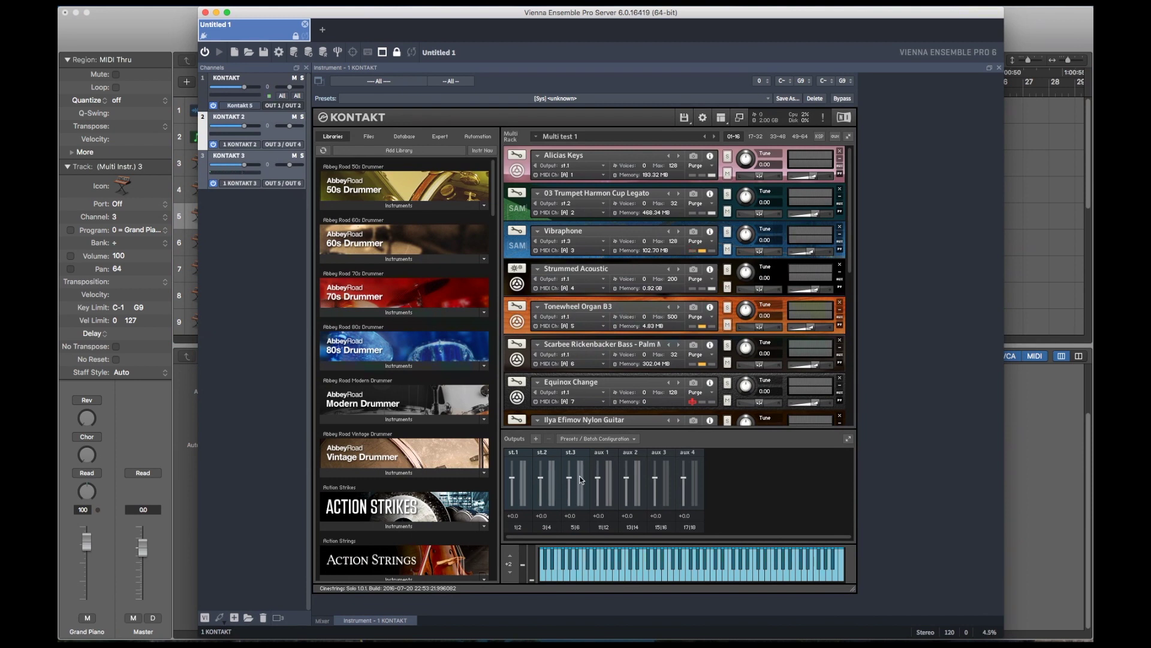
pyautogui.click(322, 620)
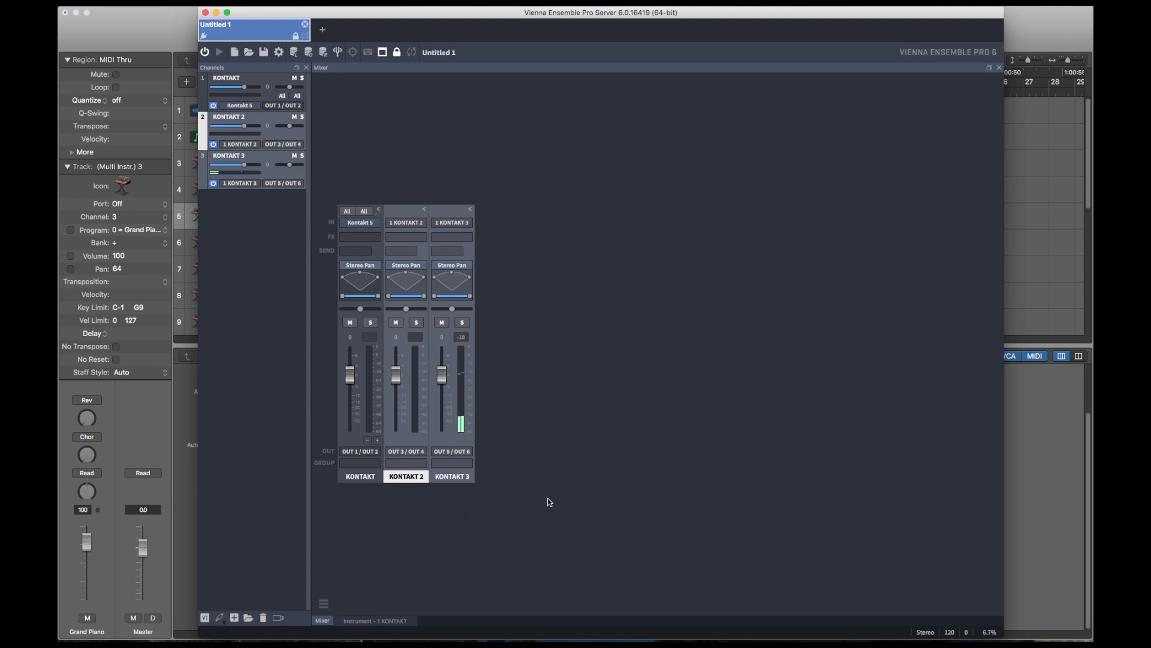
pyautogui.press('super+h')
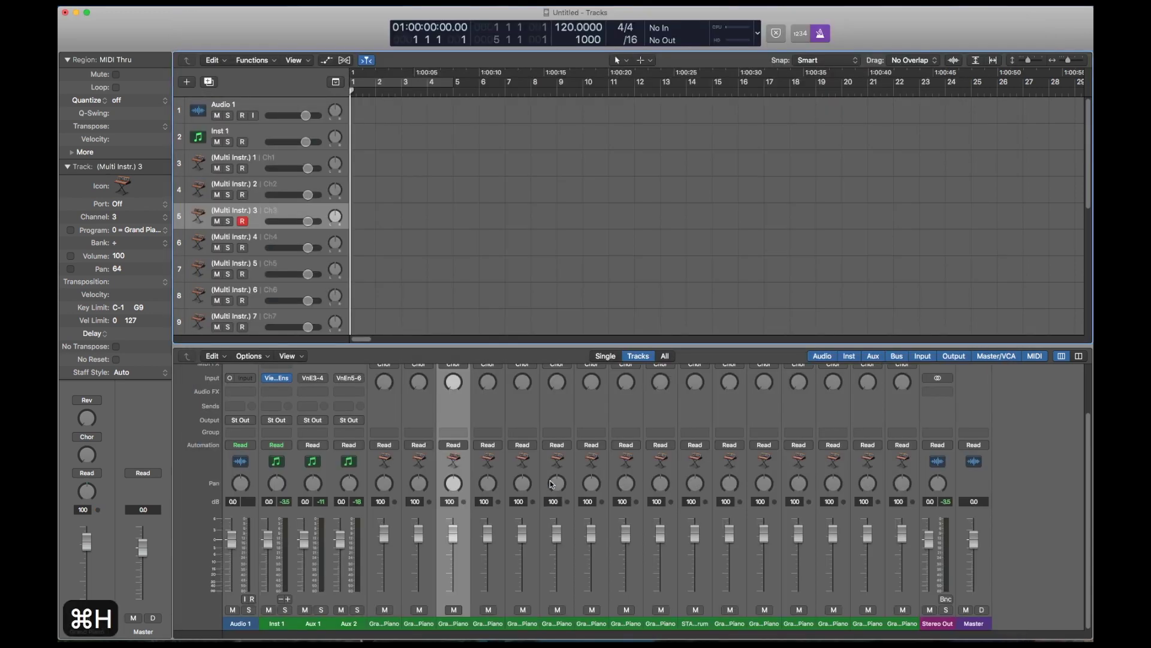
# Step: In the Environment's VEP layer, copy the multi-instrument and port 1 objects below the originals
pyautogui.press('super+0')
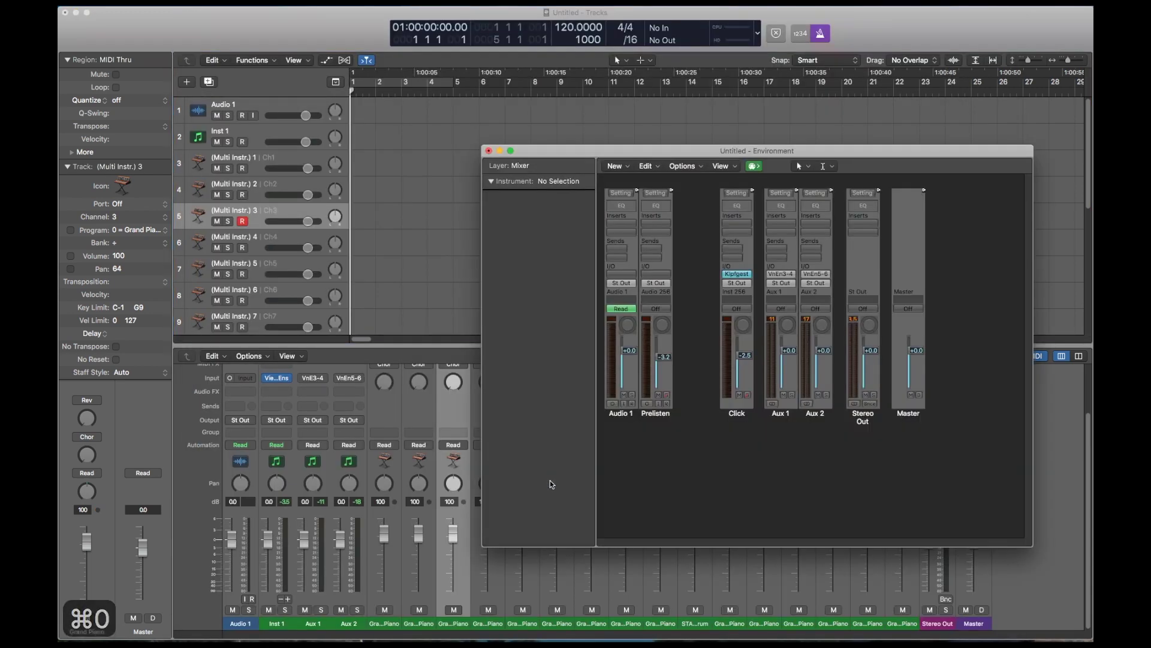
pyautogui.click(529, 166)
pyautogui.click(525, 174)
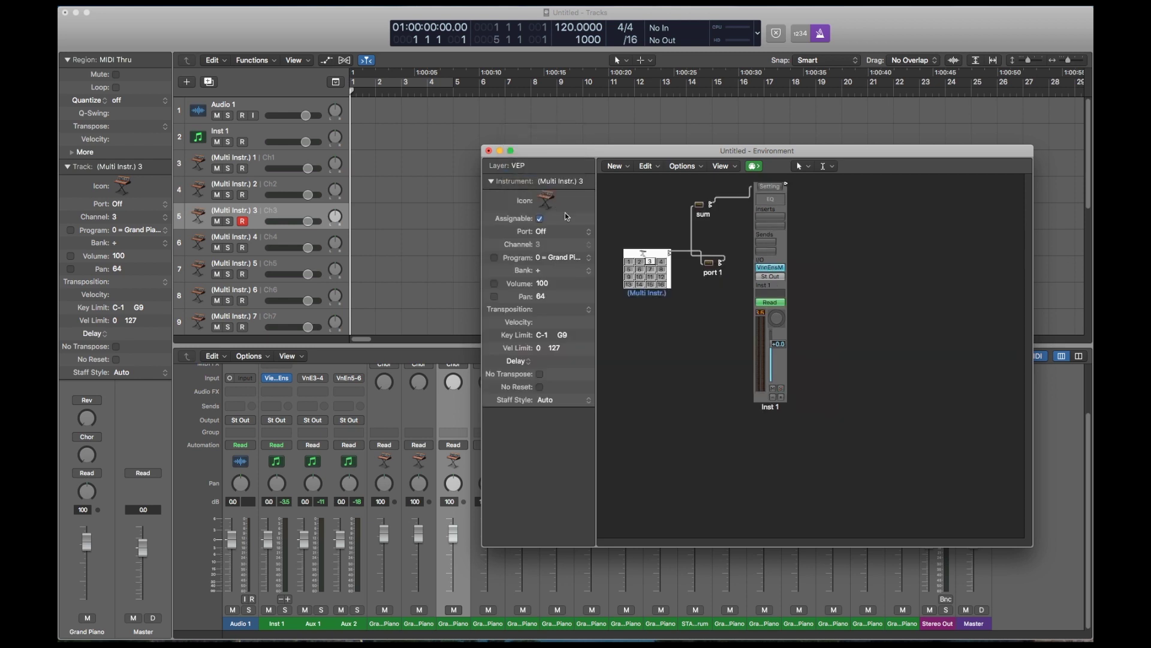
pyautogui.moveTo(629, 331); pyautogui.dragTo(728, 234)
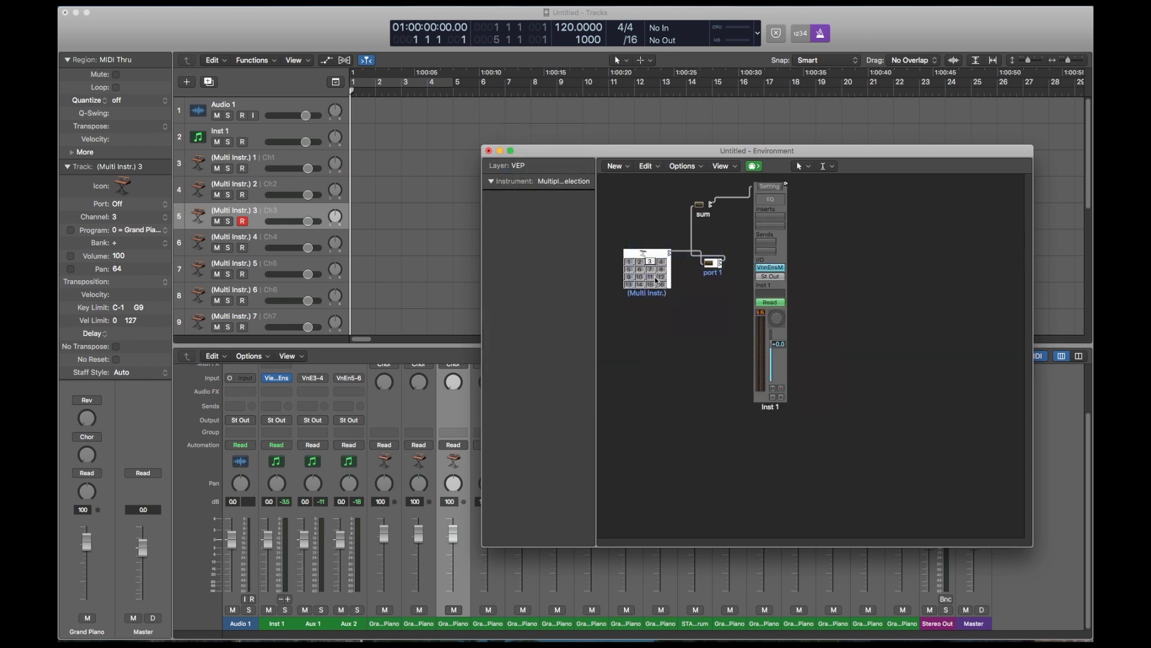
pyautogui.moveTo(644, 255); pyautogui.dragTo(643, 338)
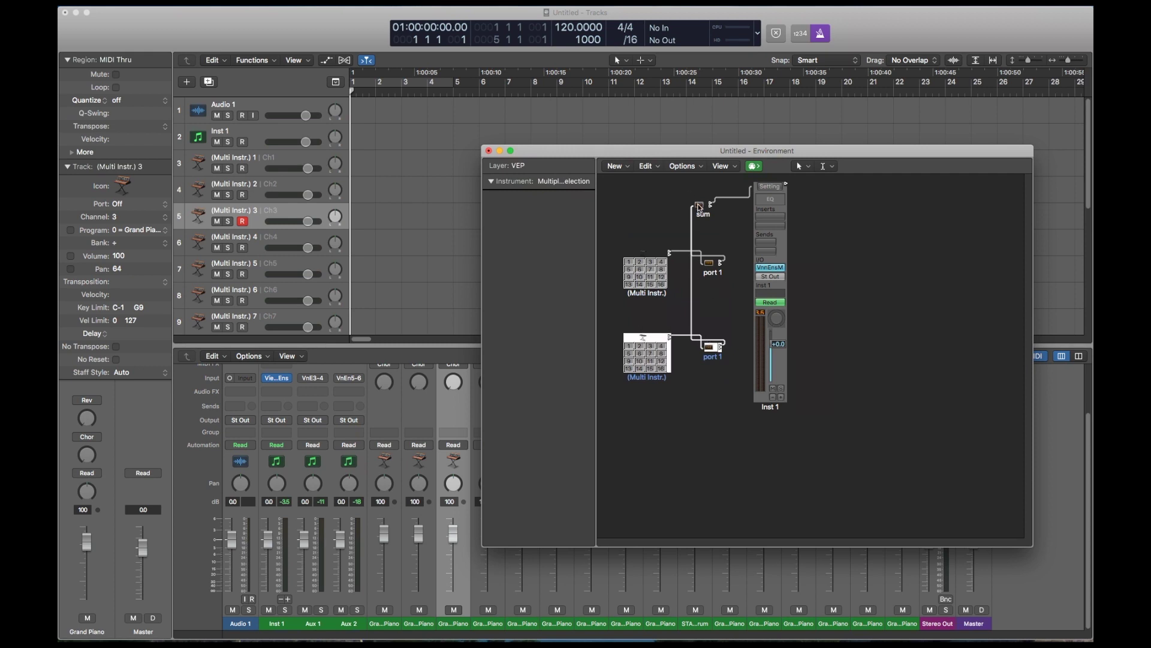
# Step: Name the upper multi-instrument KONTAKT and the lower copy PLAY
pyautogui.doubleClick(645, 294)
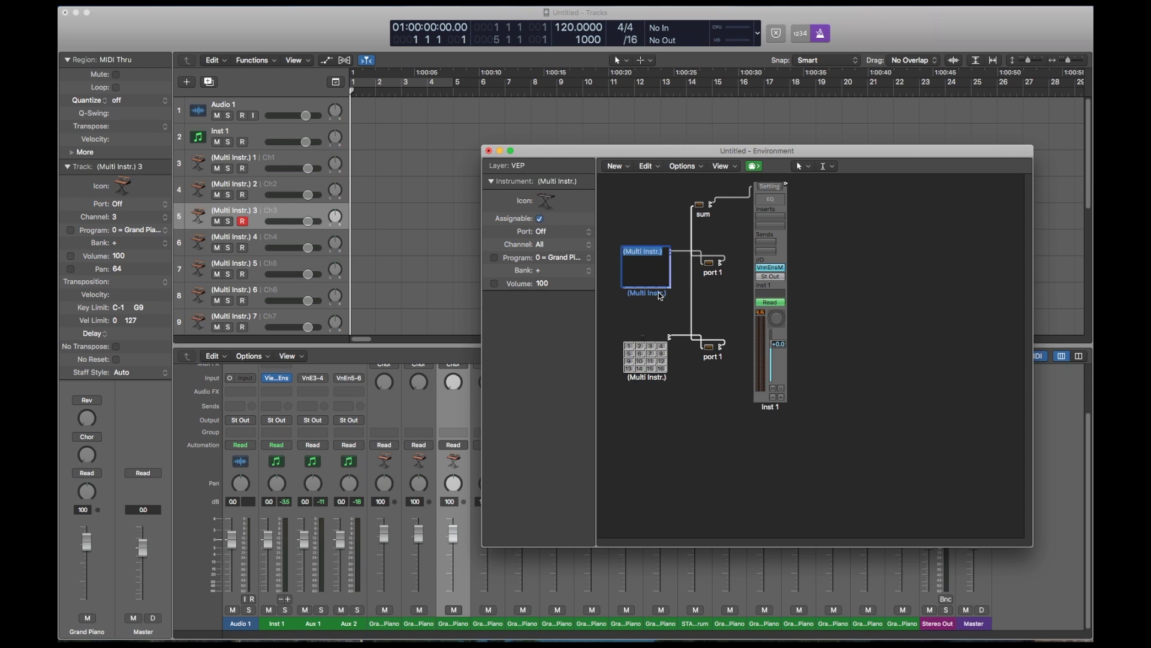
pyautogui.write('KONTAKT')
pyautogui.press('Return')
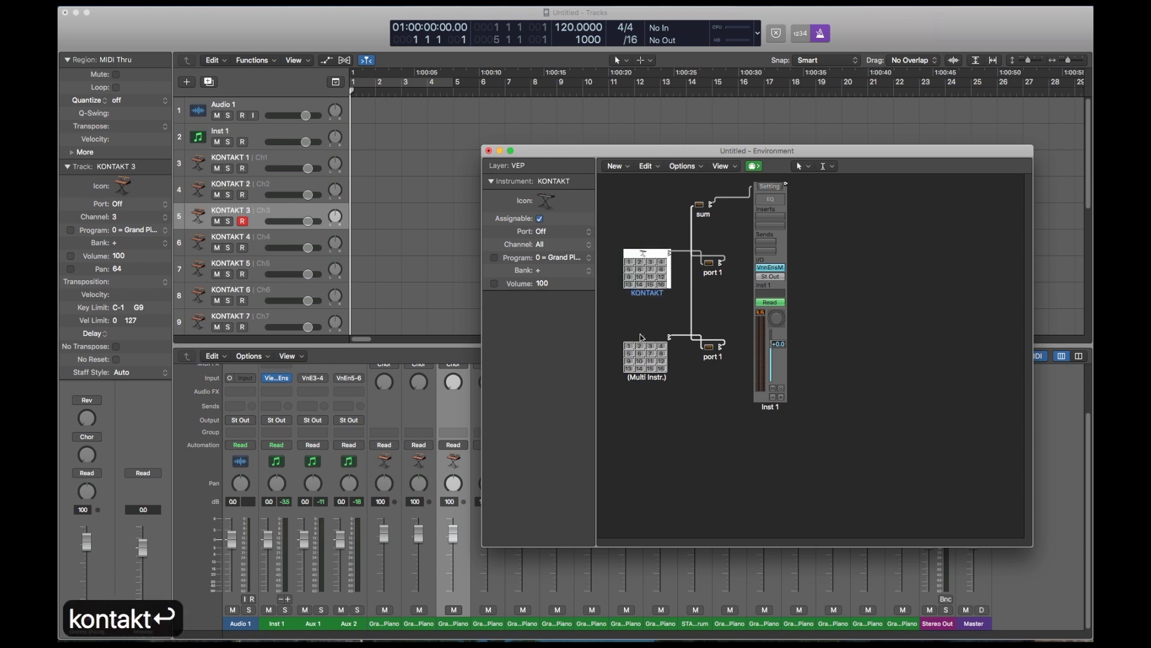
pyautogui.doubleClick(648, 377)
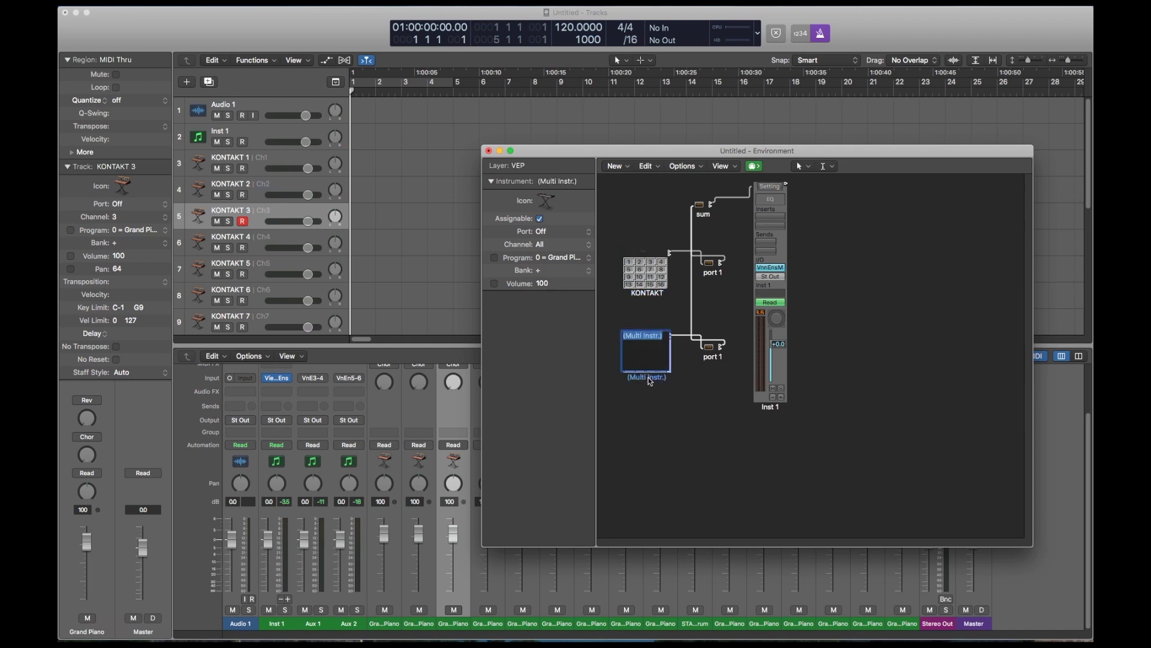
pyautogui.write('PLAY')
pyautogui.press('Return')
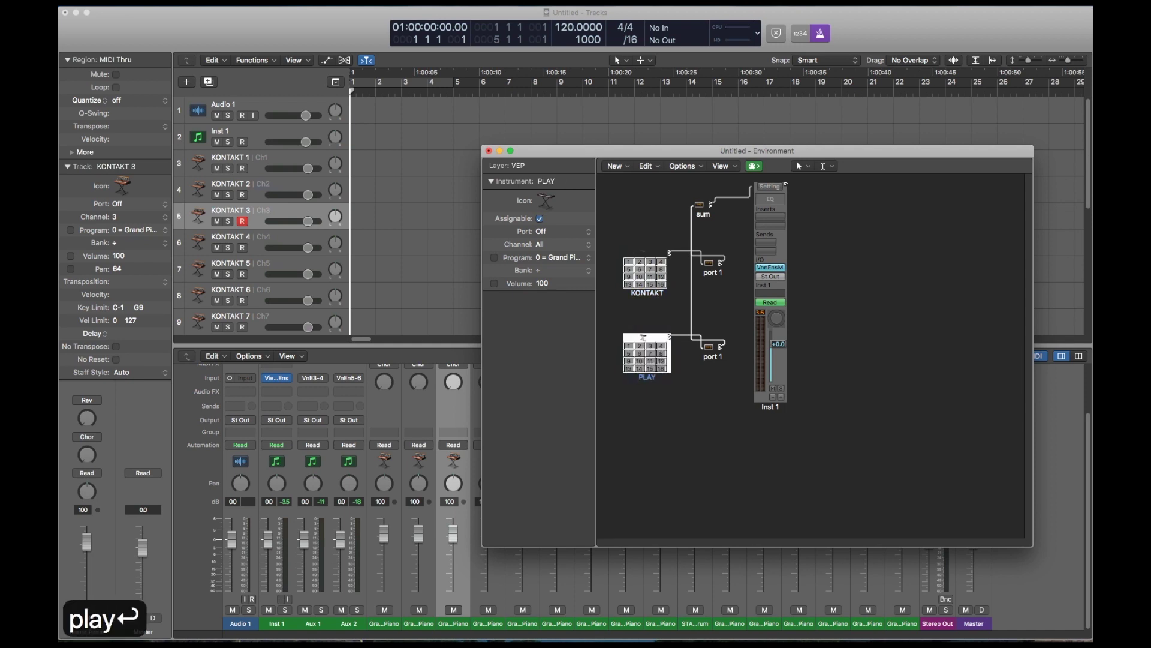
# Step: Rename the copied port object 'port 2' and set its byte 2 value to 1
pyautogui.doubleClick(713, 356)
pyautogui.press('Right')
pyautogui.press('BackSpace')
pyautogui.write('2')
pyautogui.press('Return')
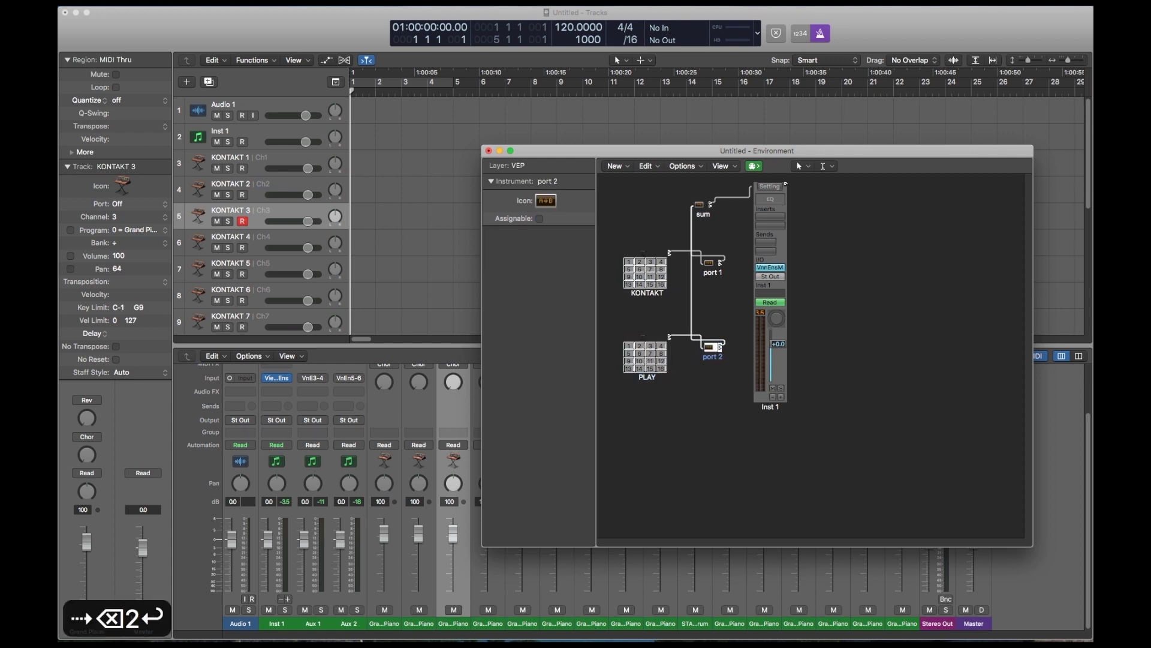
pyautogui.doubleClick(713, 348)
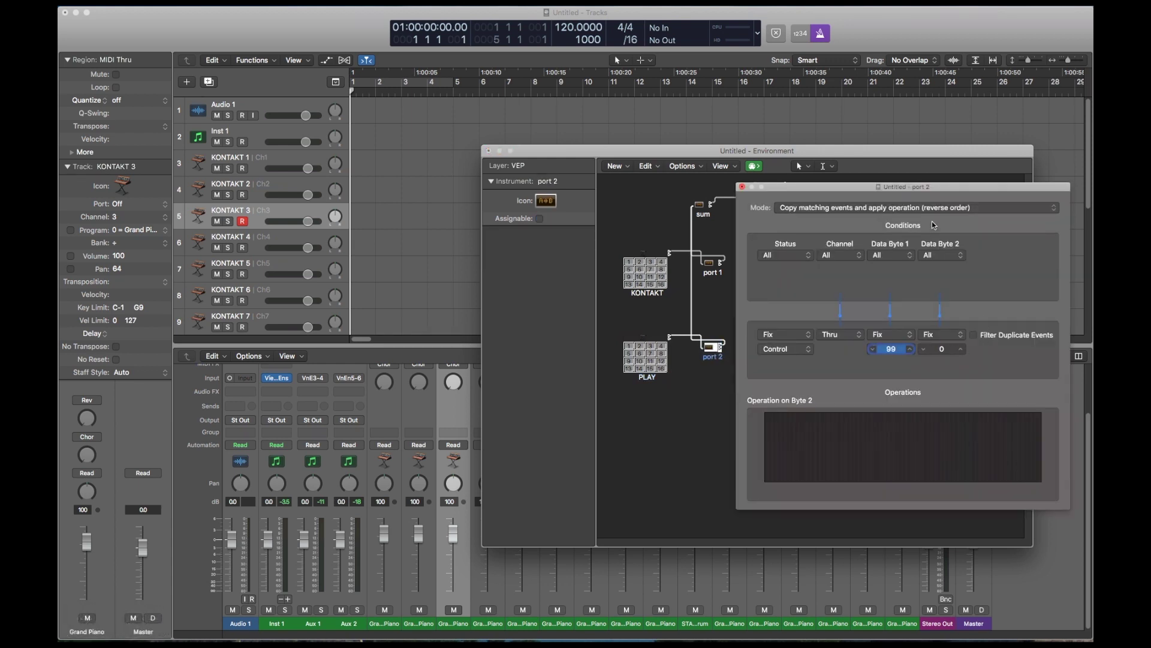
pyautogui.click(960, 348)
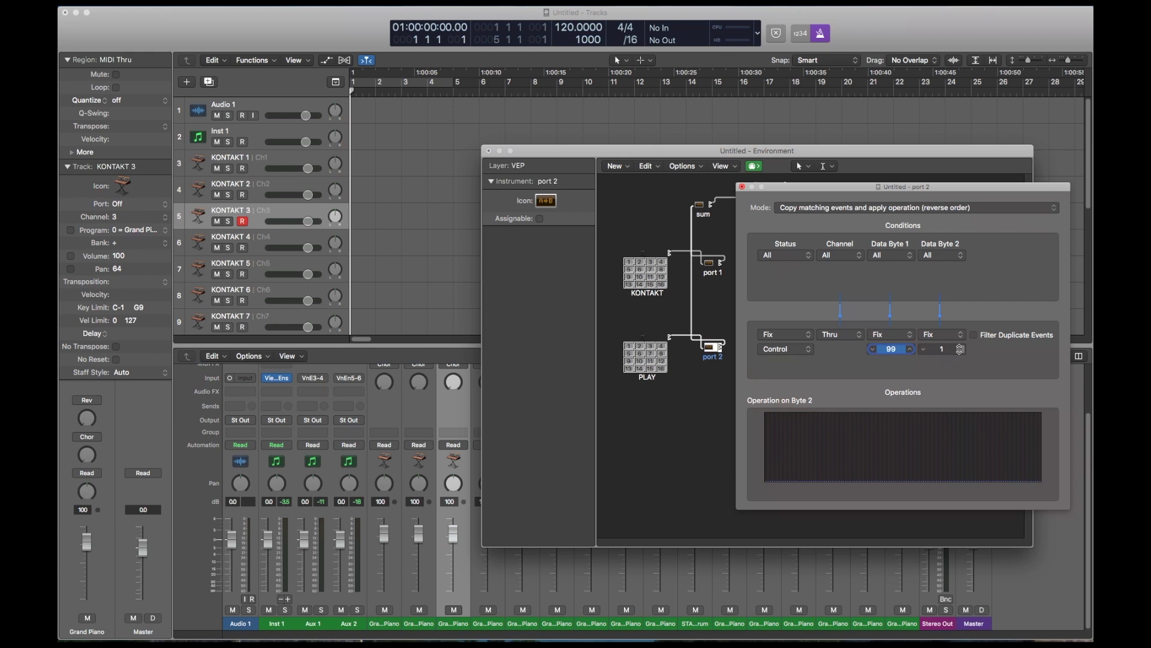
# Step: Close the transform and Environment windows and create 16 new external MIDI tracks
pyautogui.click(742, 186)
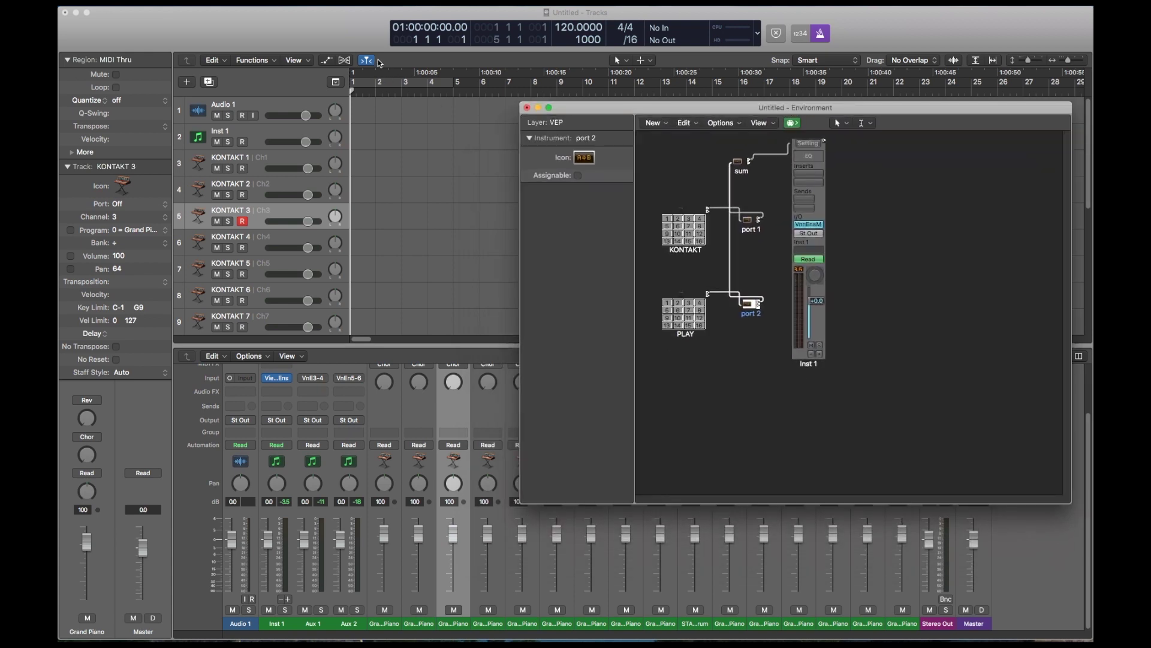
pyautogui.press('super+w')
pyautogui.press('alt+super+n')
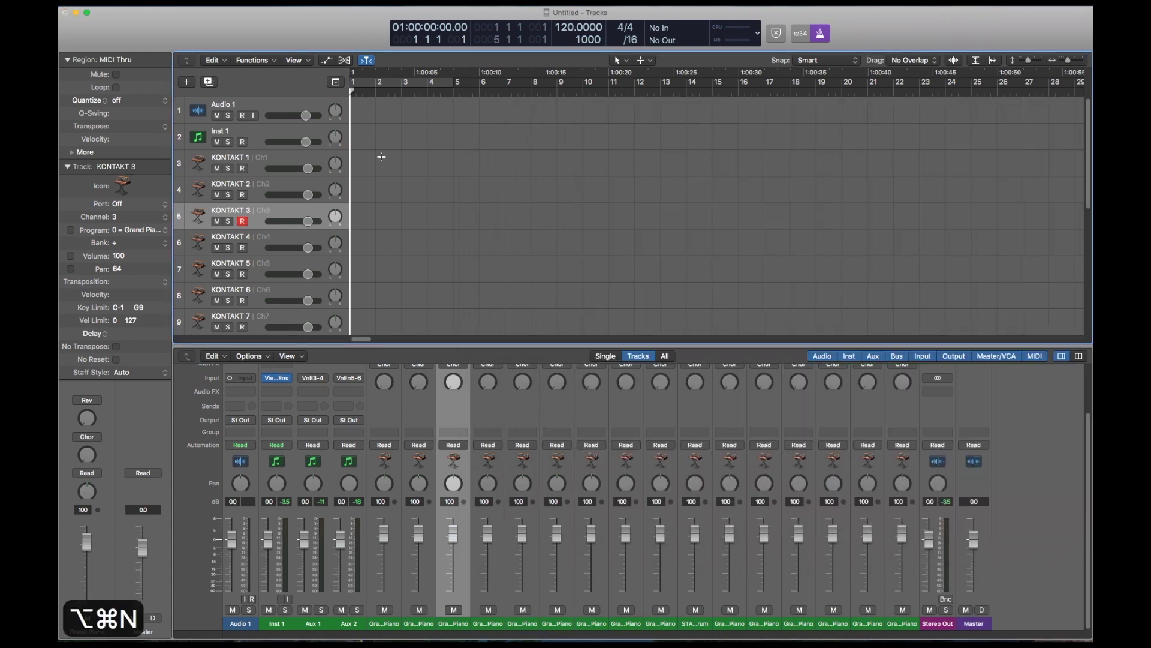
pyautogui.write('16')
pyautogui.press('Return')
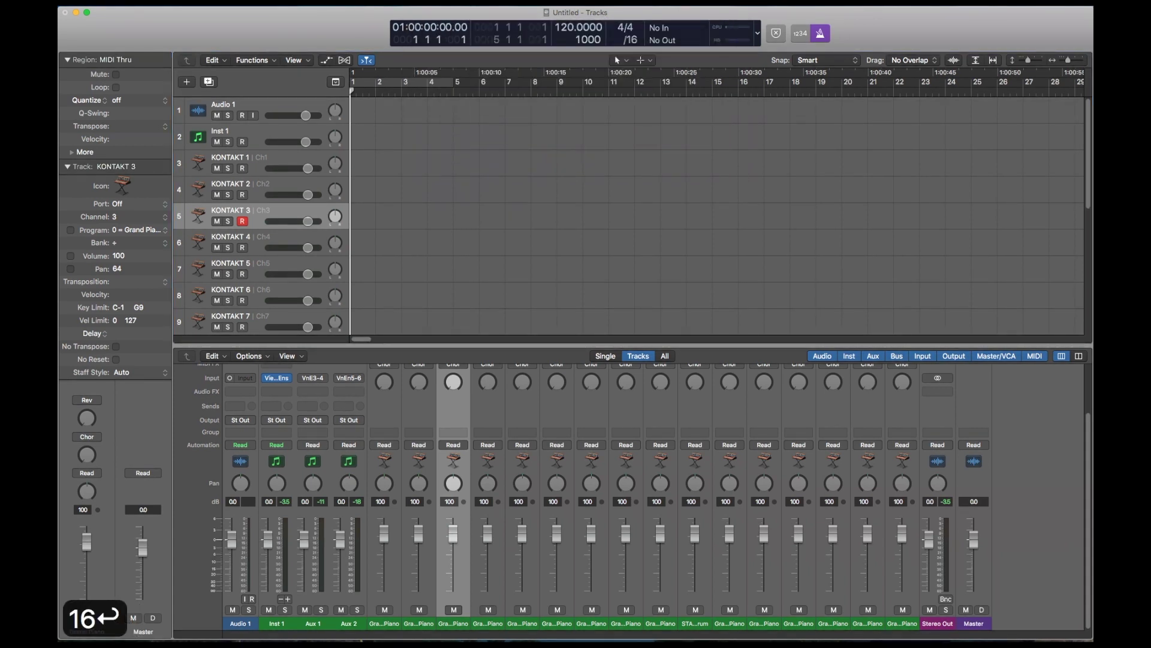
# Step: Move the sixteen new tracks below KONTAKT 16 and assign them to the PLAY instrument
pyautogui.press('x')
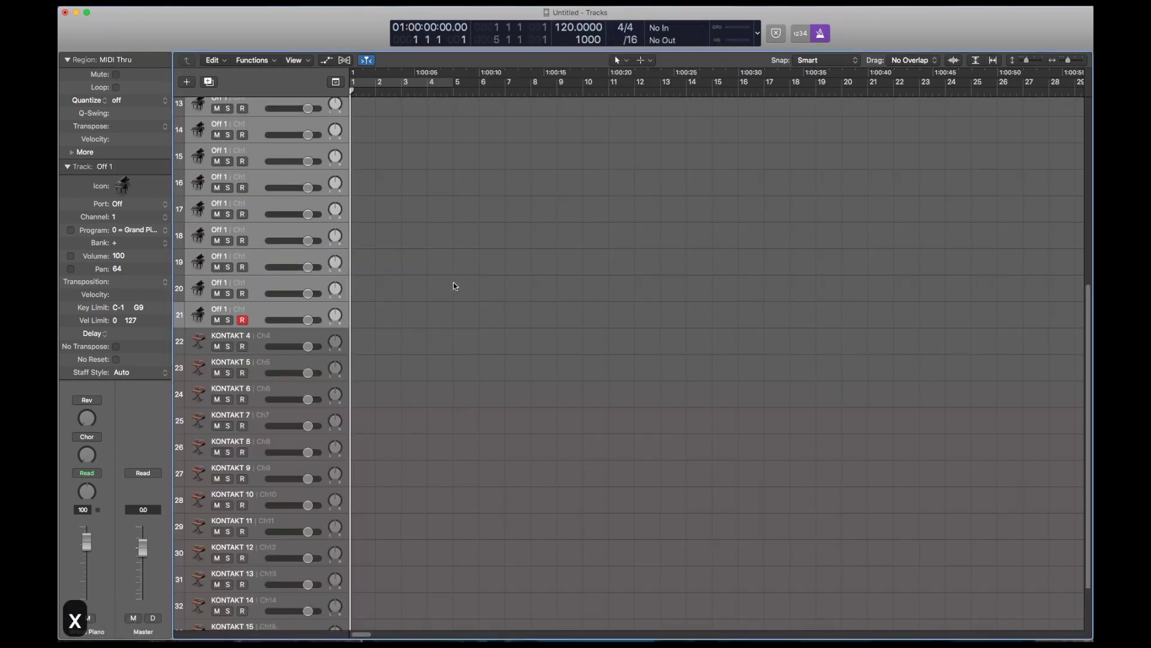
pyautogui.scroll(2, 390, 328)
pyautogui.scroll(5, 390, 328)
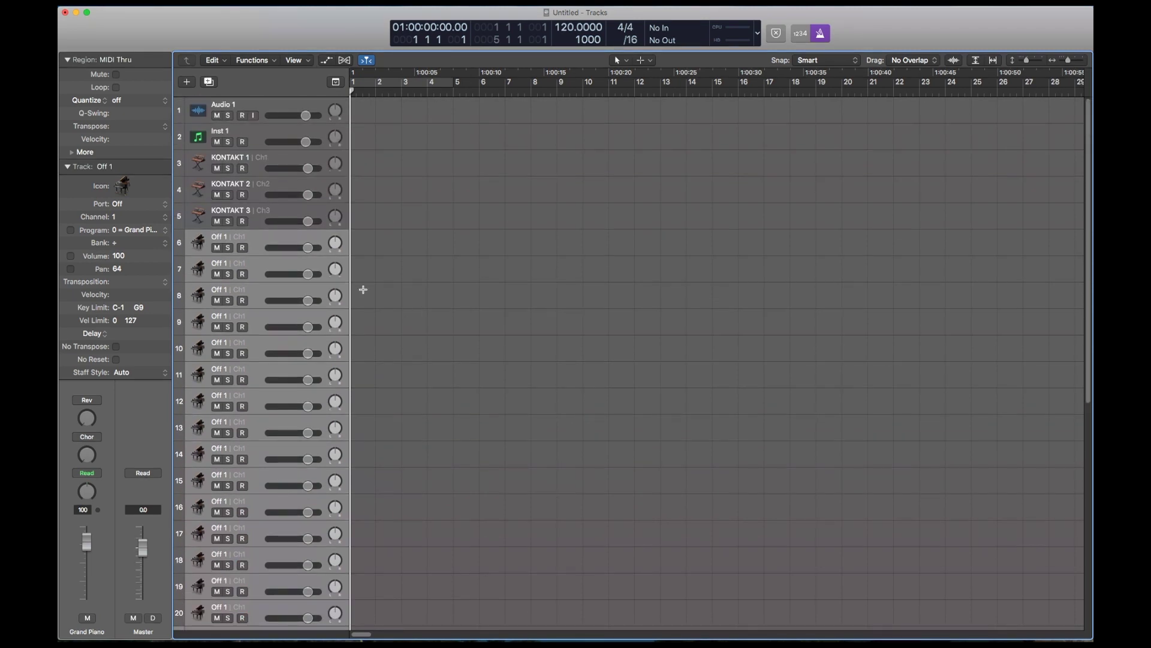
pyautogui.press('super+Up')
pyautogui.press('super+Up')
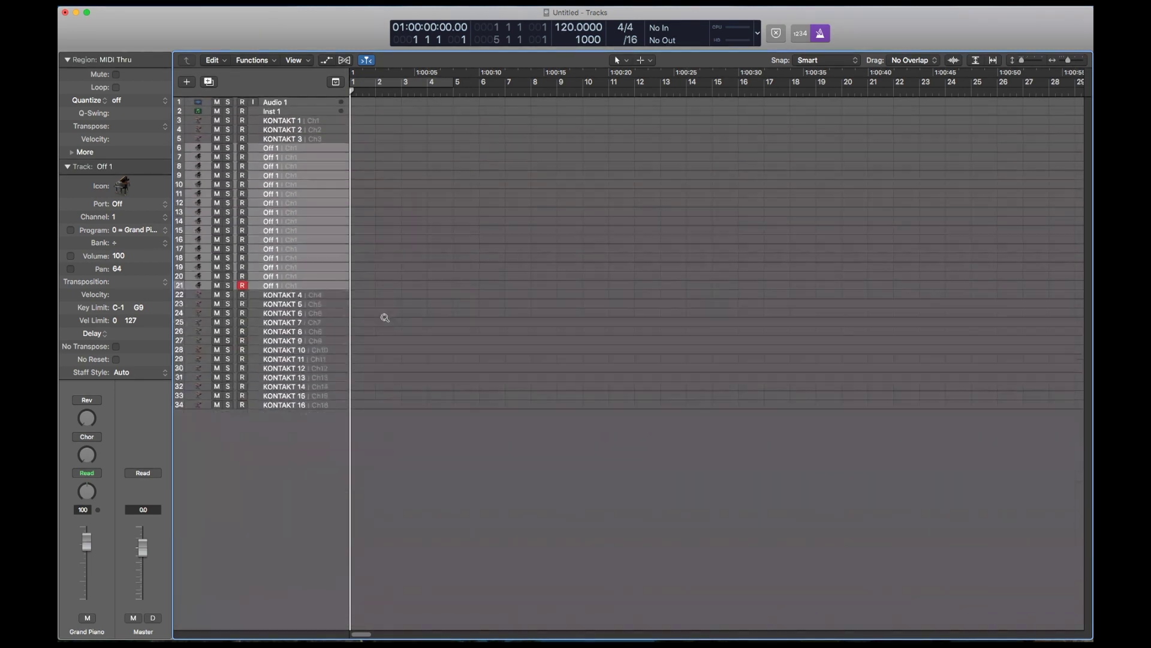
pyautogui.moveTo(252, 143); pyautogui.dragTo(282, 406)
pyautogui.press('super+0')
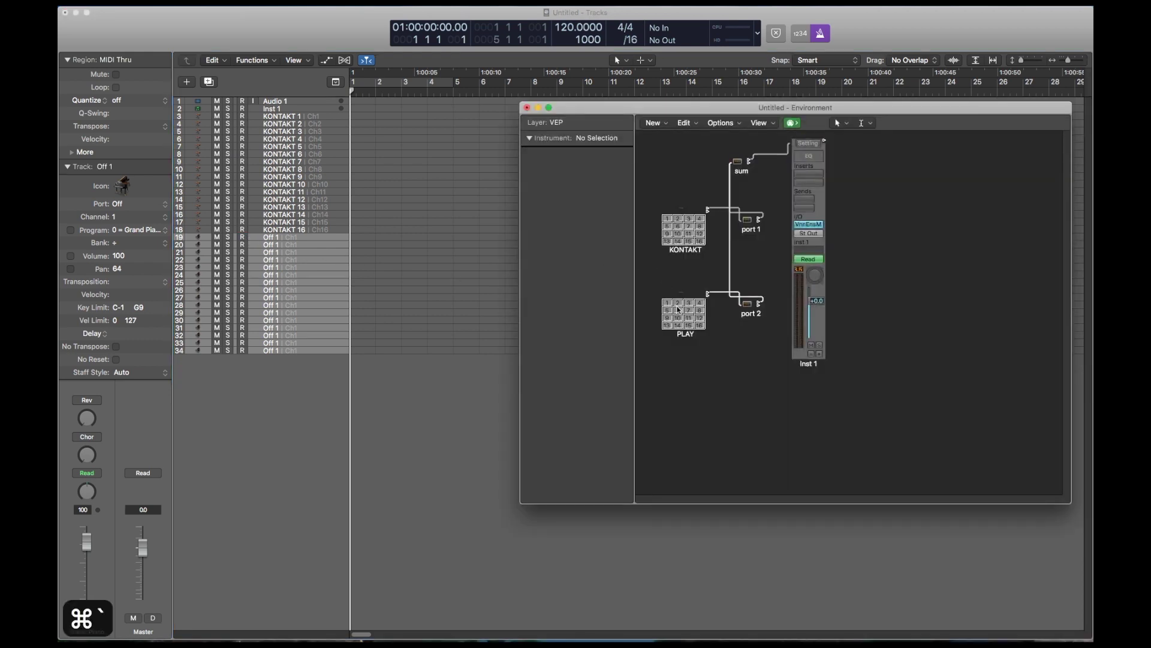
pyautogui.moveTo(683, 313); pyautogui.dragTo(281, 237)
pyautogui.press('super+0')
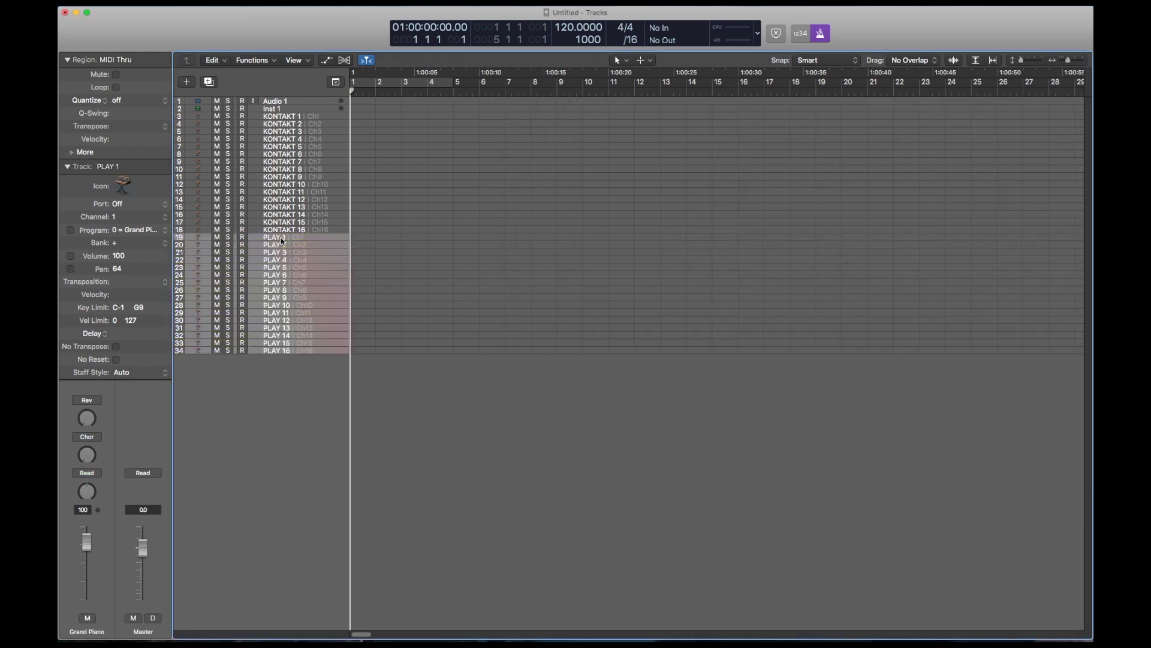
# Step: Pack tracks PLAY 1–16 into folder track Sub 1
pyautogui.click(293, 237)
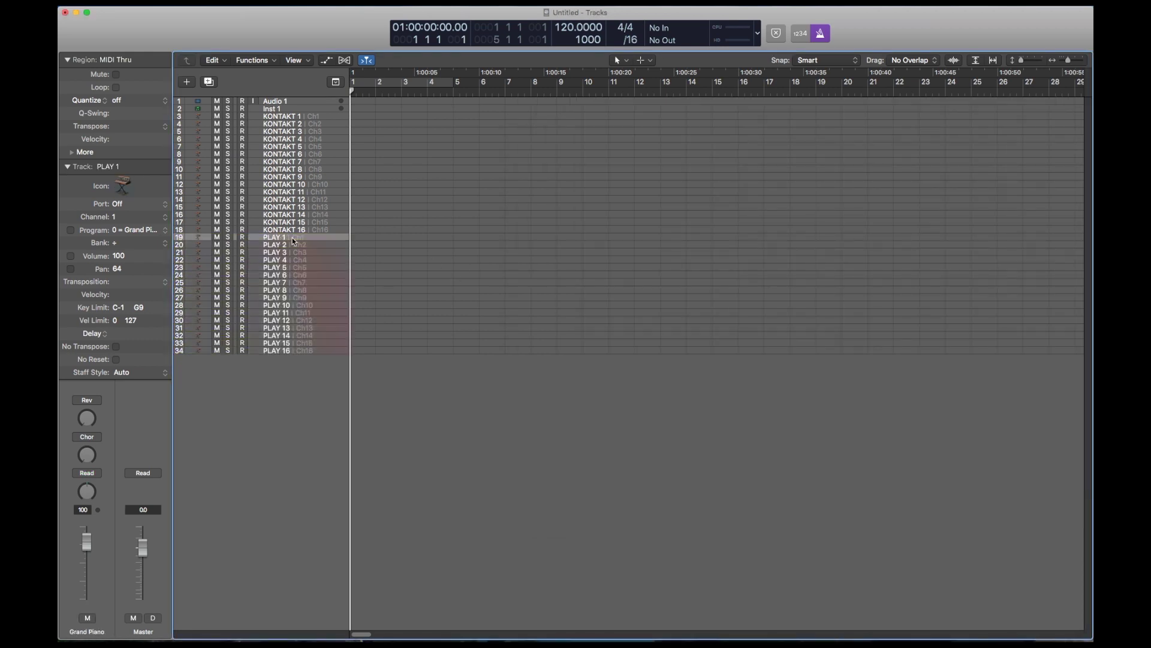
pyautogui.keyDown('shift'); pyautogui.click(318, 349); pyautogui.keyUp('shift')
pyautogui.press('shift+super+f')
pyautogui.click(193, 237)
# Step: Pack tracks KONTAKT 1–16 into folder track Sub 2 and show its contents
pyautogui.click(296, 117)
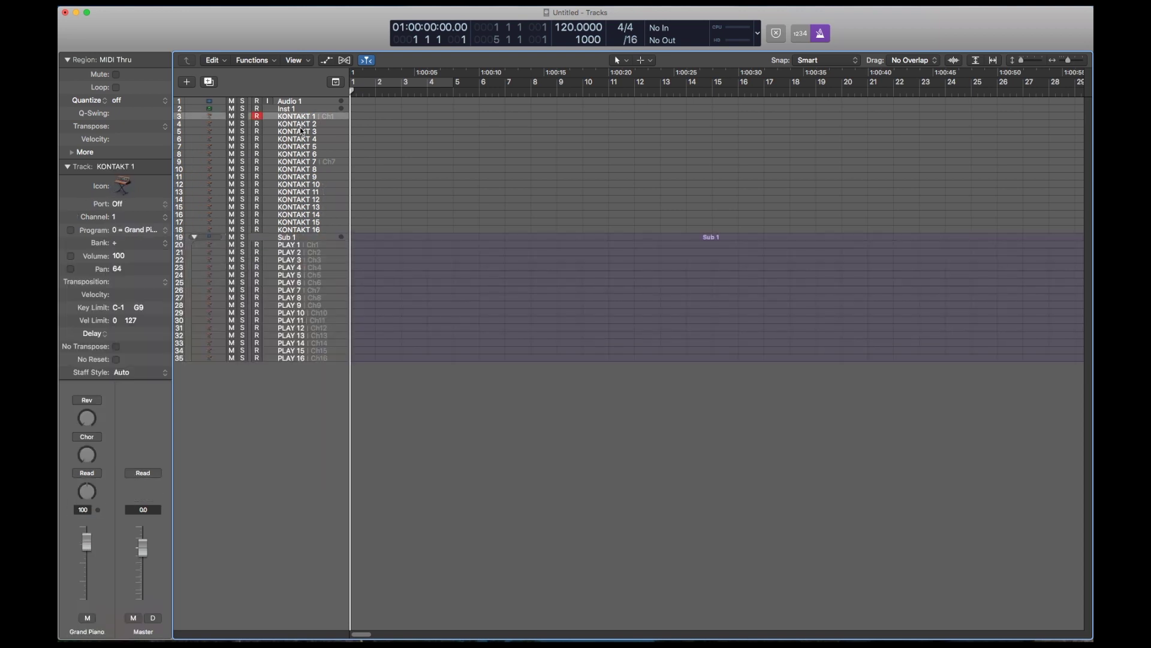
pyautogui.keyDown('shift'); pyautogui.click(320, 231); pyautogui.keyUp('shift')
pyautogui.press('shift+super+f')
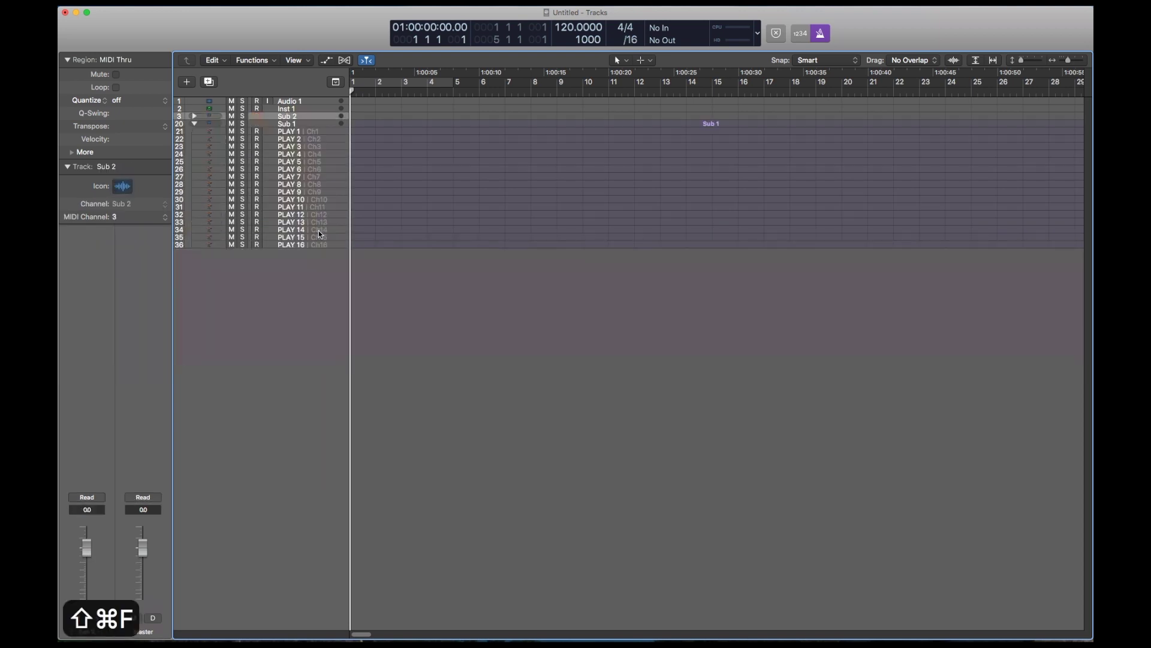
pyautogui.press('ctrl+super+Right')
pyautogui.click(308, 251)
pyautogui.hotkey('ctrl', 'z')
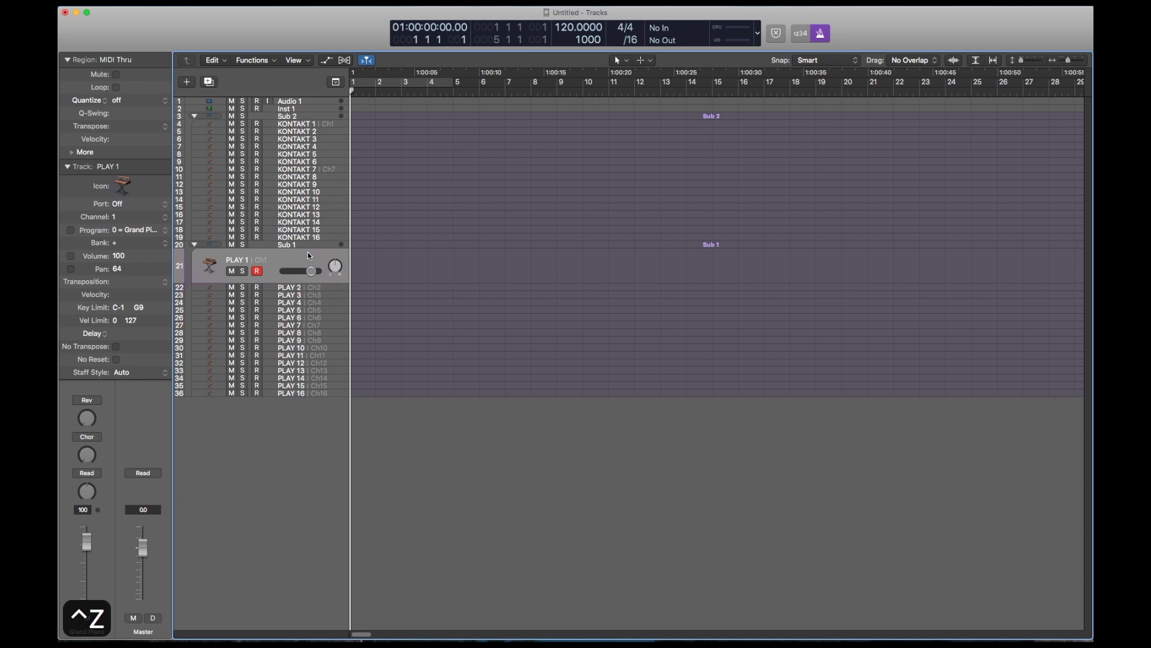
# Step: Insert a new channel named PLAY after KONTAKT 3
pyautogui.press('super+Tab')
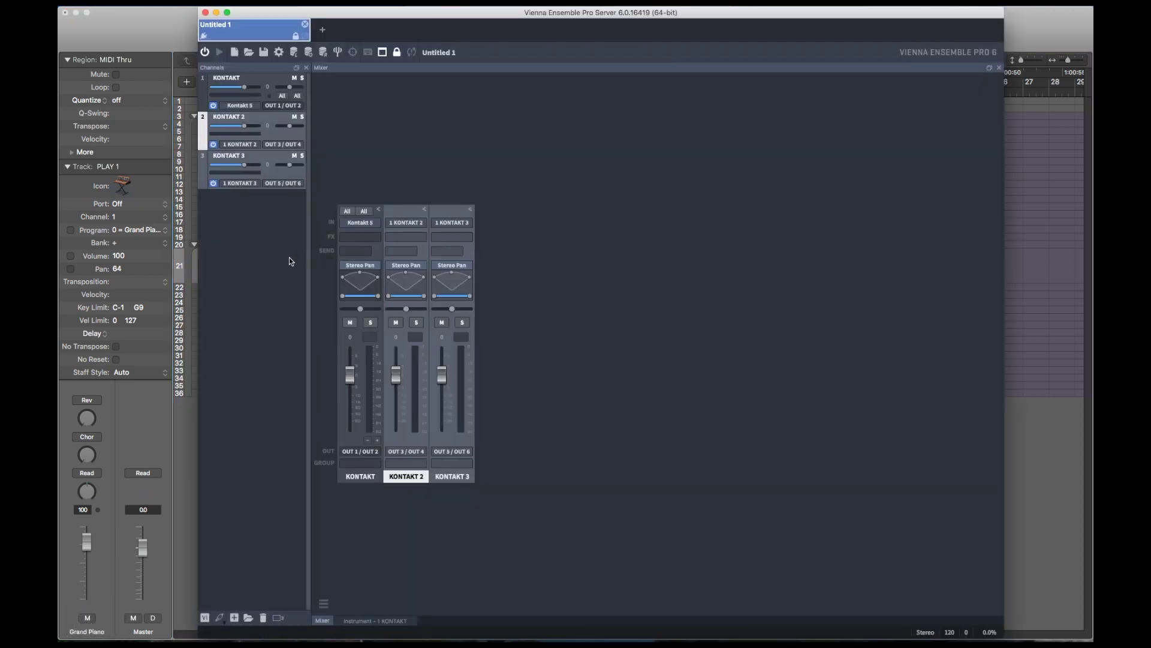
pyautogui.press('super+b')
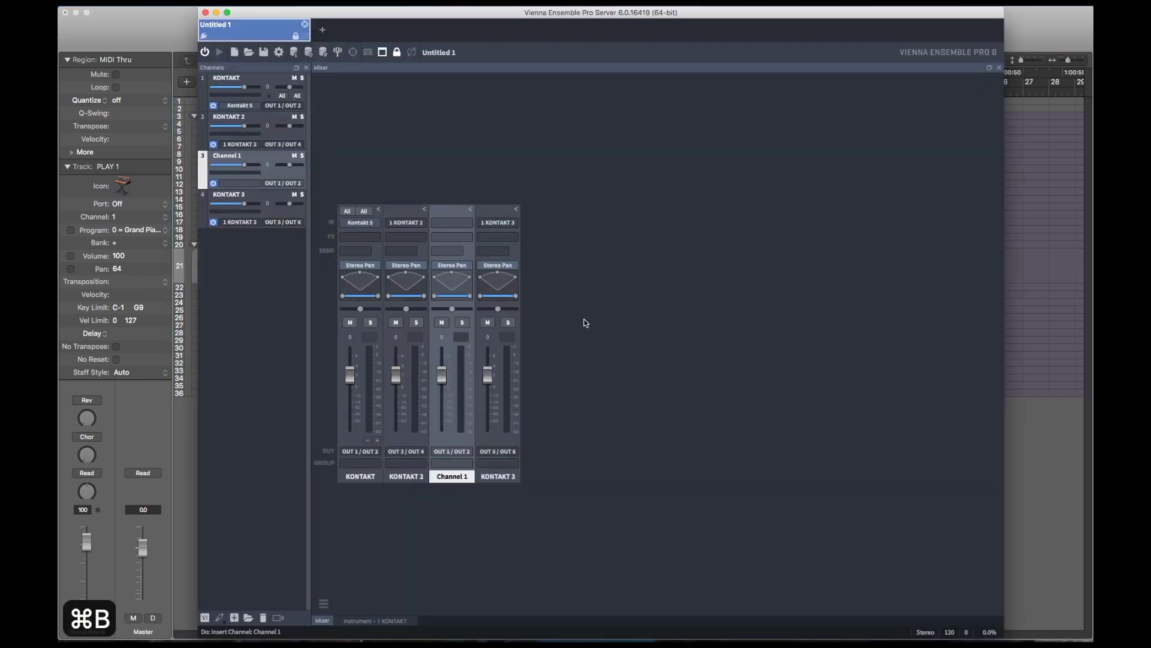
pyautogui.moveTo(451, 476); pyautogui.dragTo(539, 479)
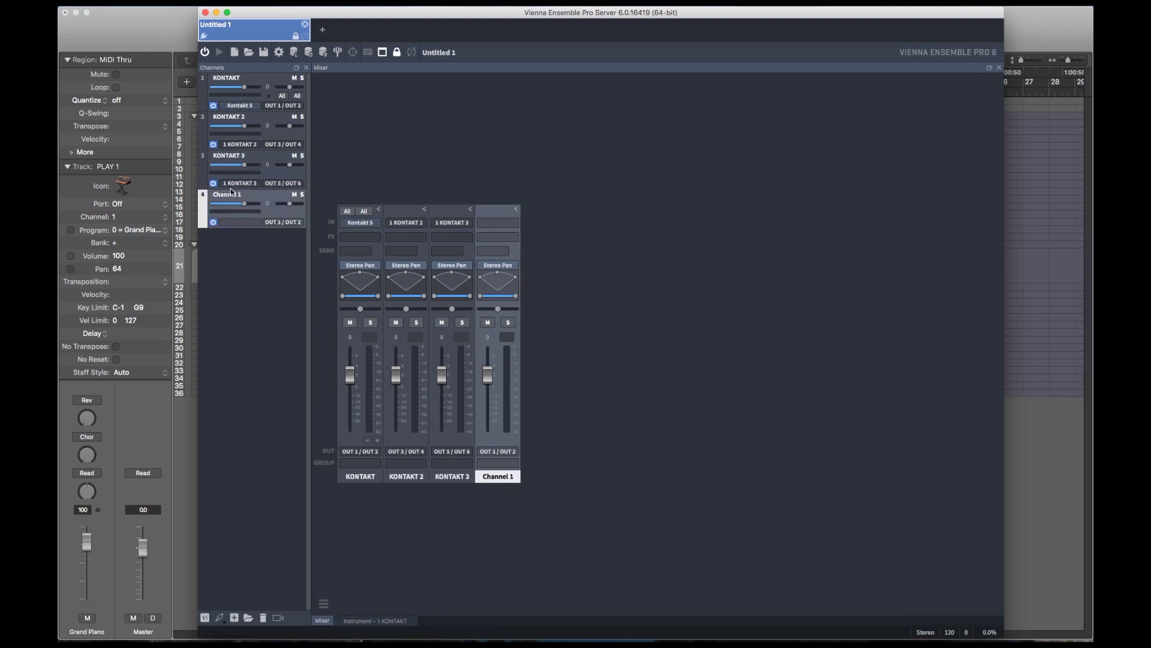
pyautogui.doubleClick(231, 195)
pyautogui.write('play')
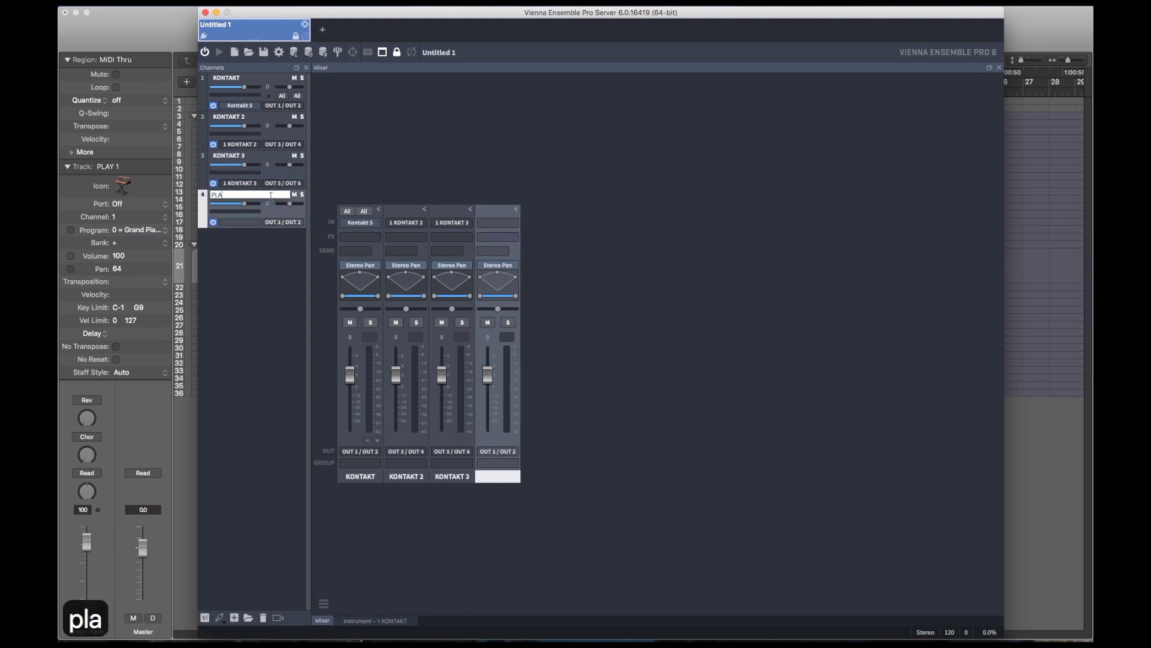
pyautogui.press('Return')
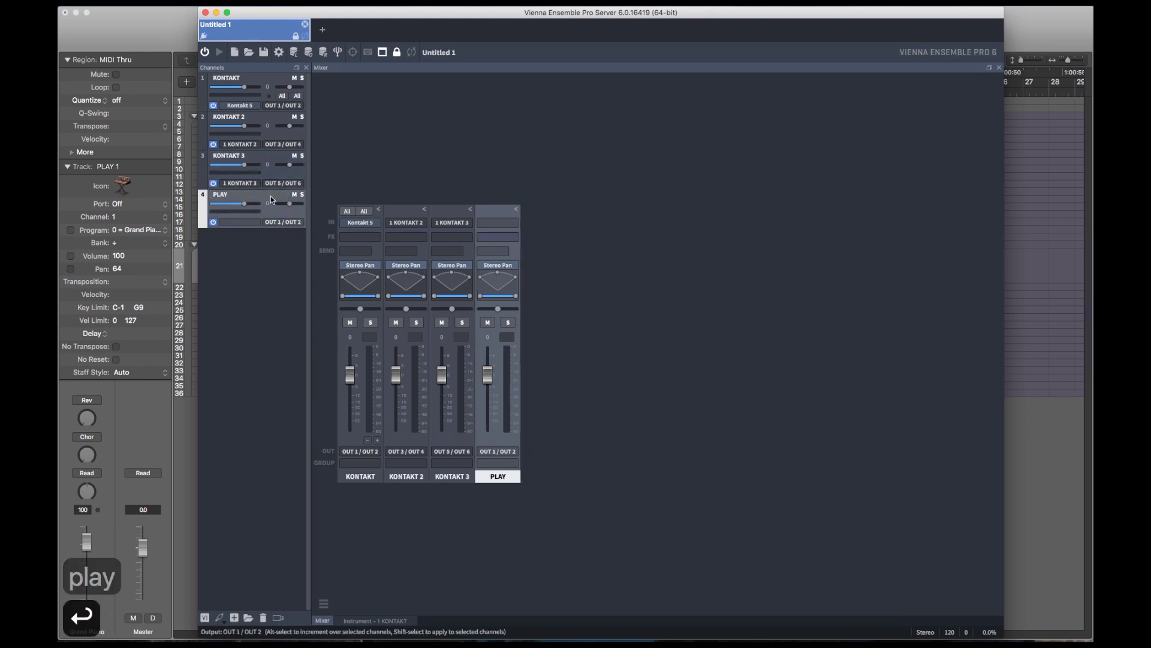
# Step: Load the East West Play instrument (AU) into the PLAY channel
pyautogui.click(505, 224)
pyautogui.moveTo(531, 268)
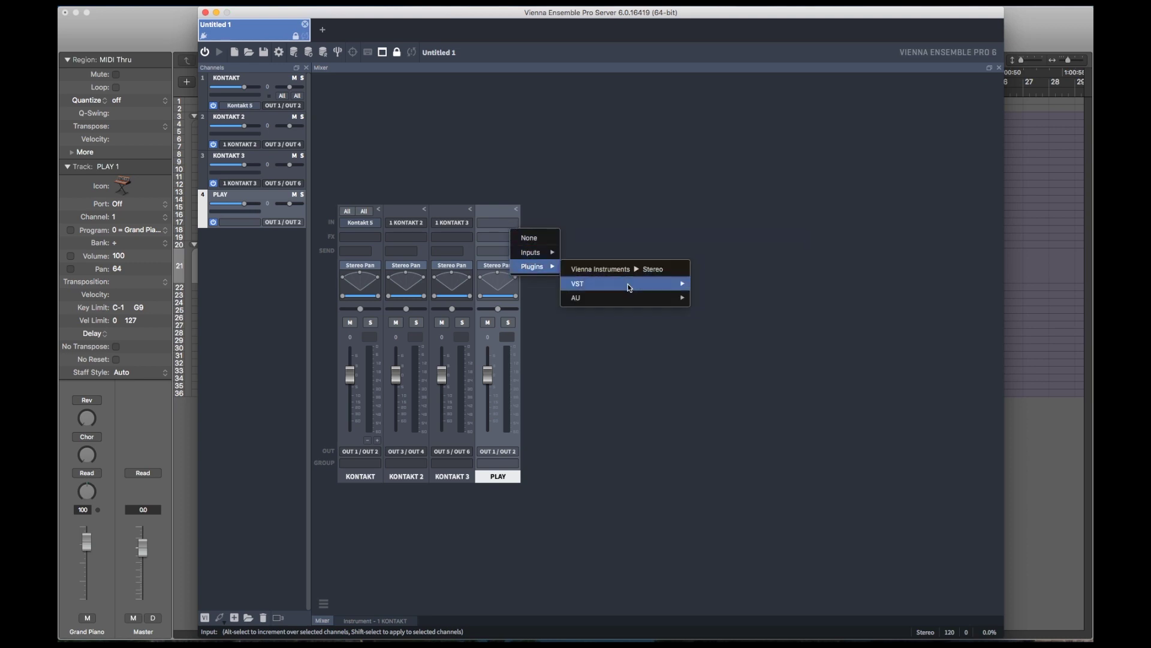
pyautogui.moveTo(621, 299)
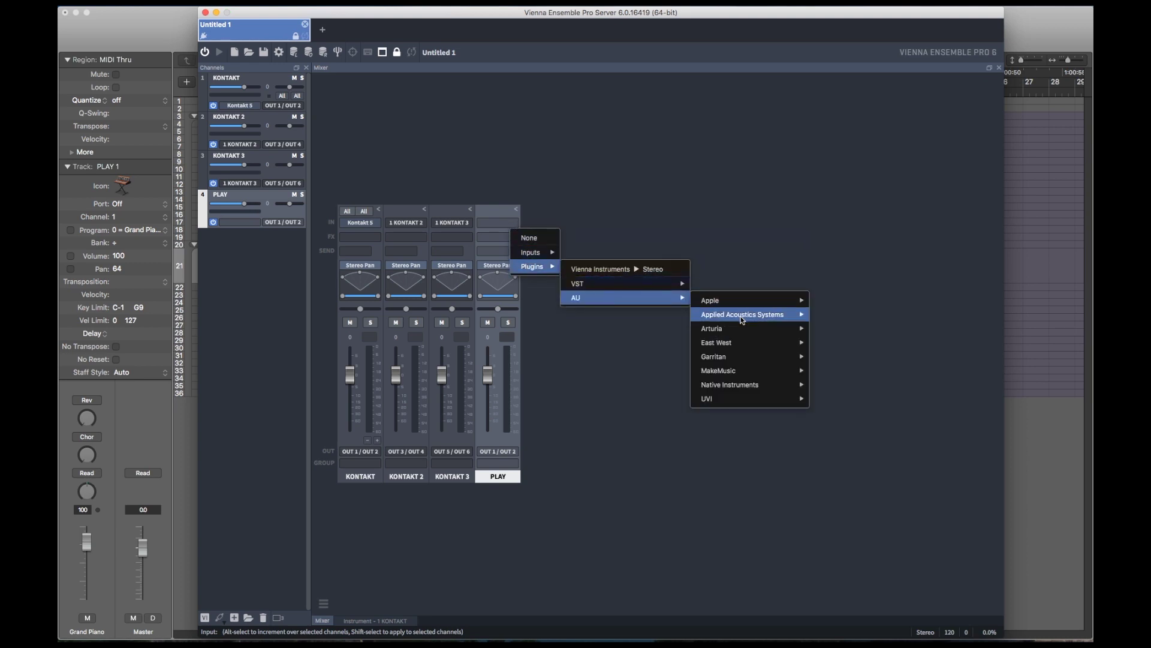
pyautogui.moveTo(741, 342)
pyautogui.click(829, 346)
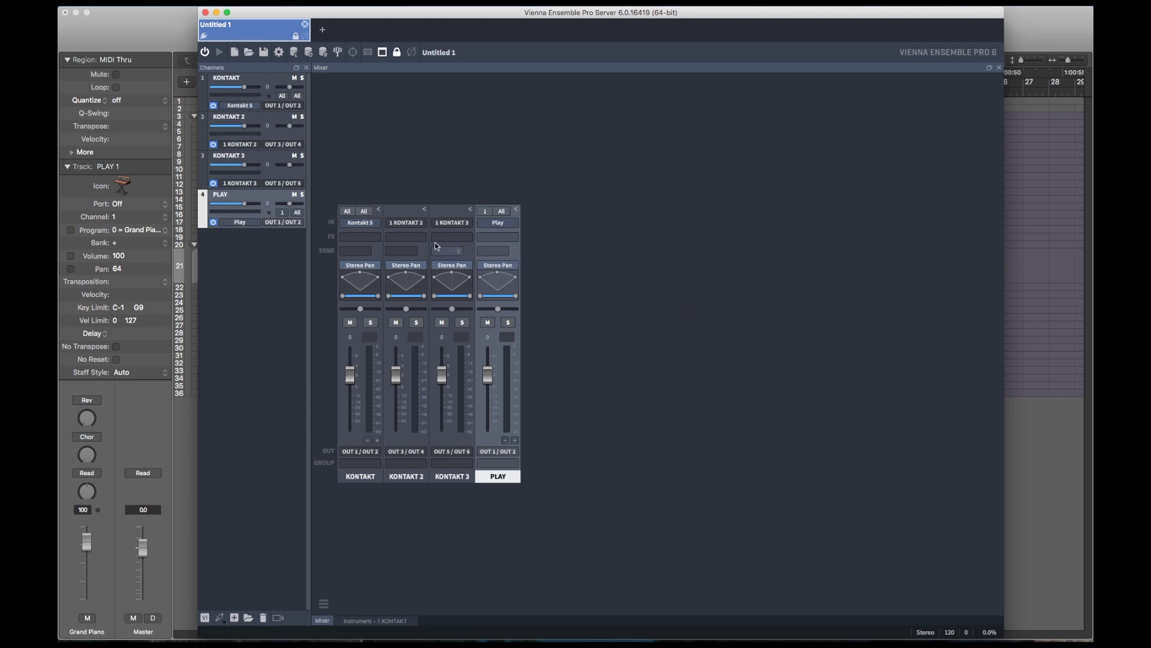
# Step: Set KONTAKT to MIDI port 1 and PLAY to MIDI port 2 on all channels
pyautogui.click(347, 211)
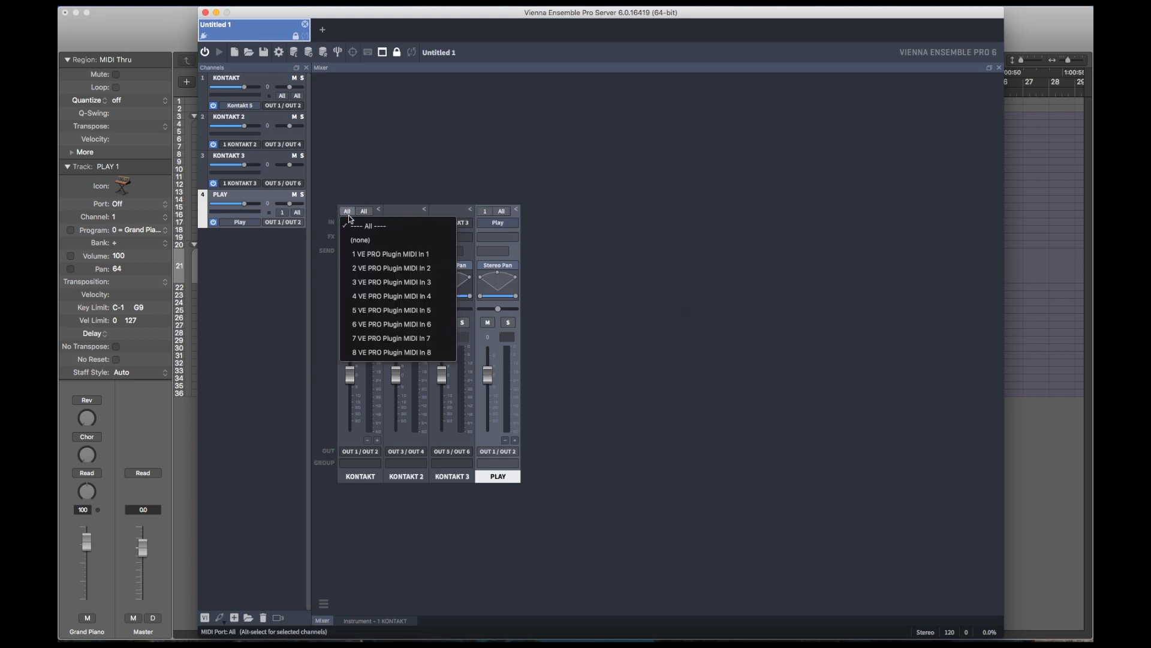
pyautogui.click(355, 250)
pyautogui.click(484, 211)
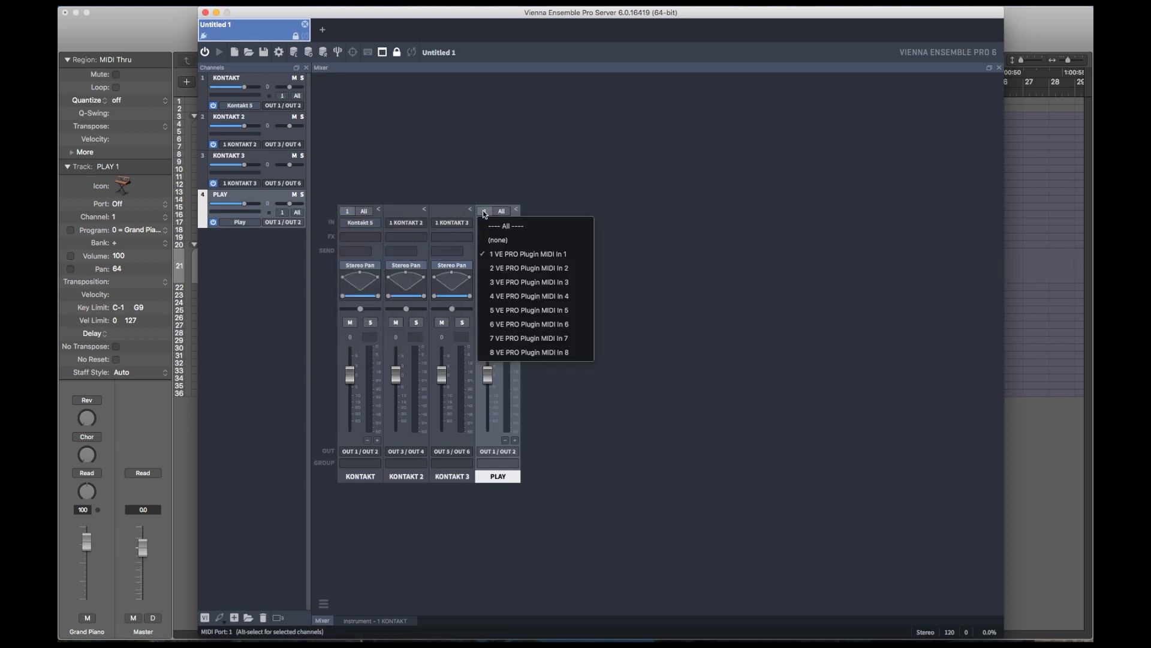
pyautogui.click(493, 268)
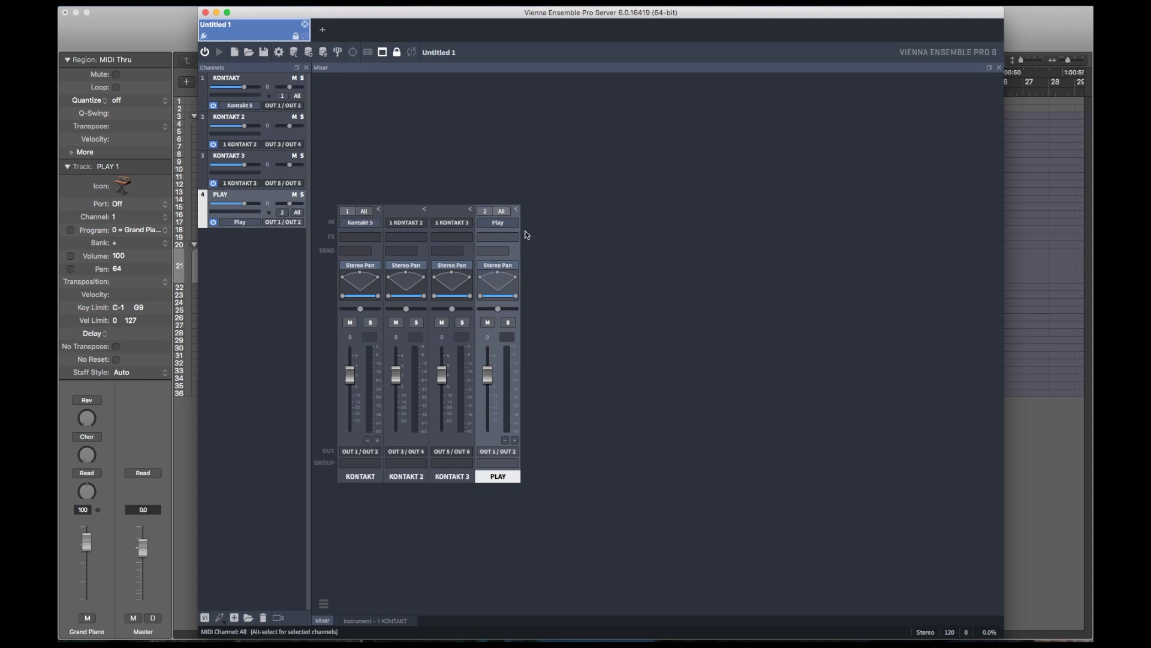
pyautogui.click(502, 211)
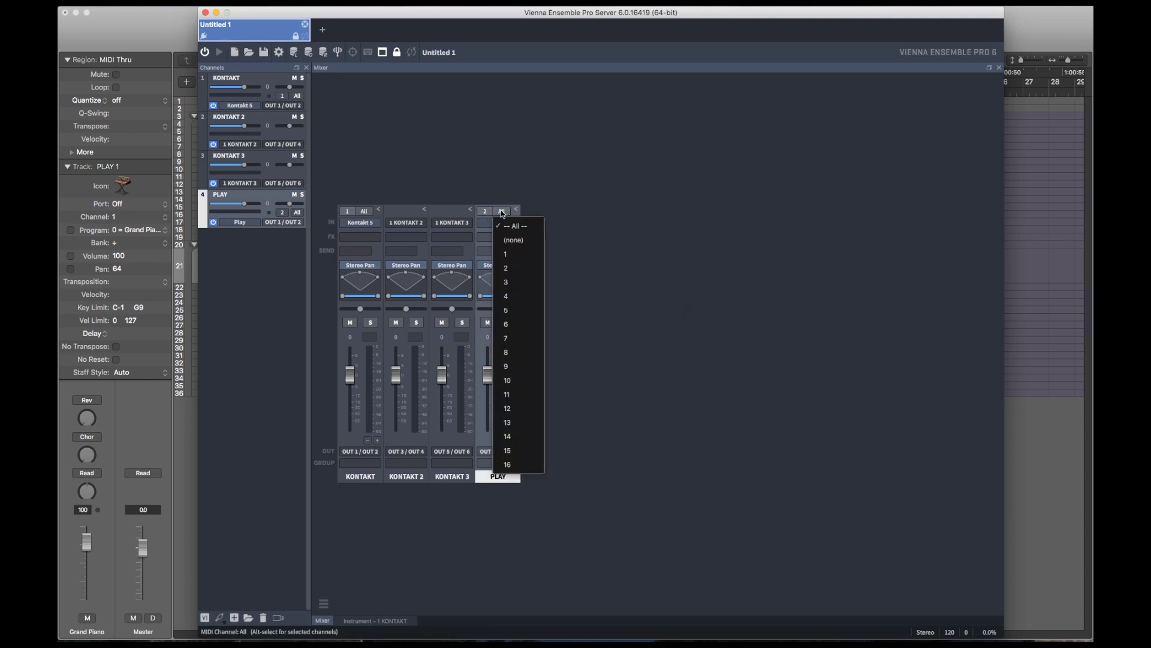
pyautogui.click(501, 212)
# Step: Load the drum multi into Play from its browser
pyautogui.click(497, 222)
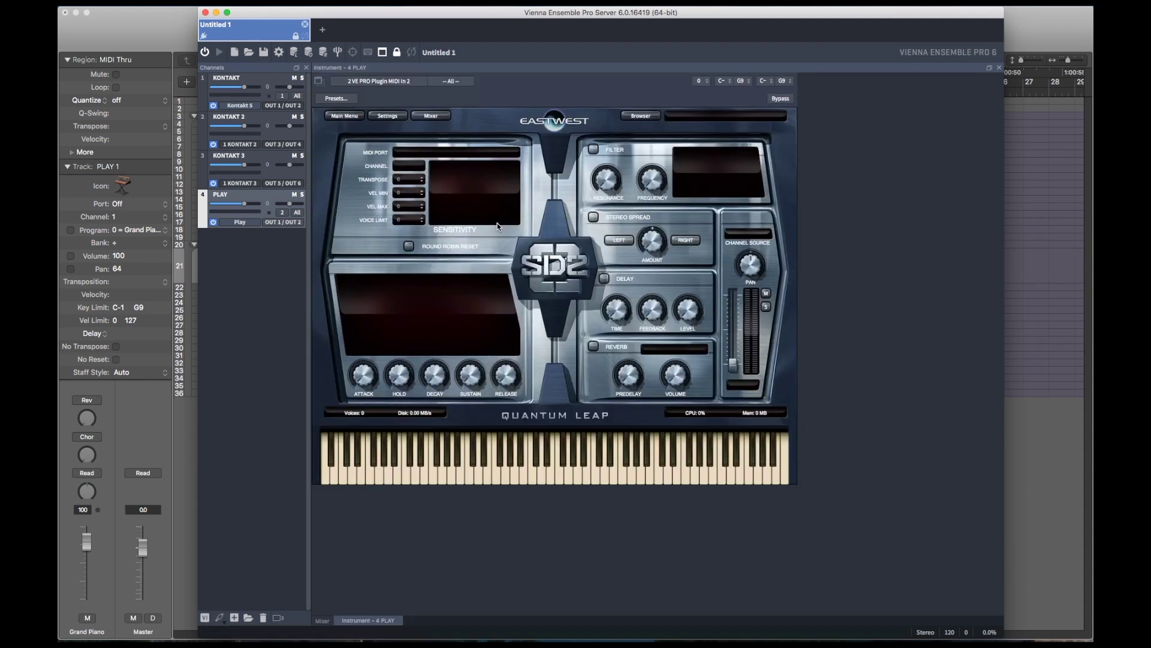
pyautogui.click(643, 116)
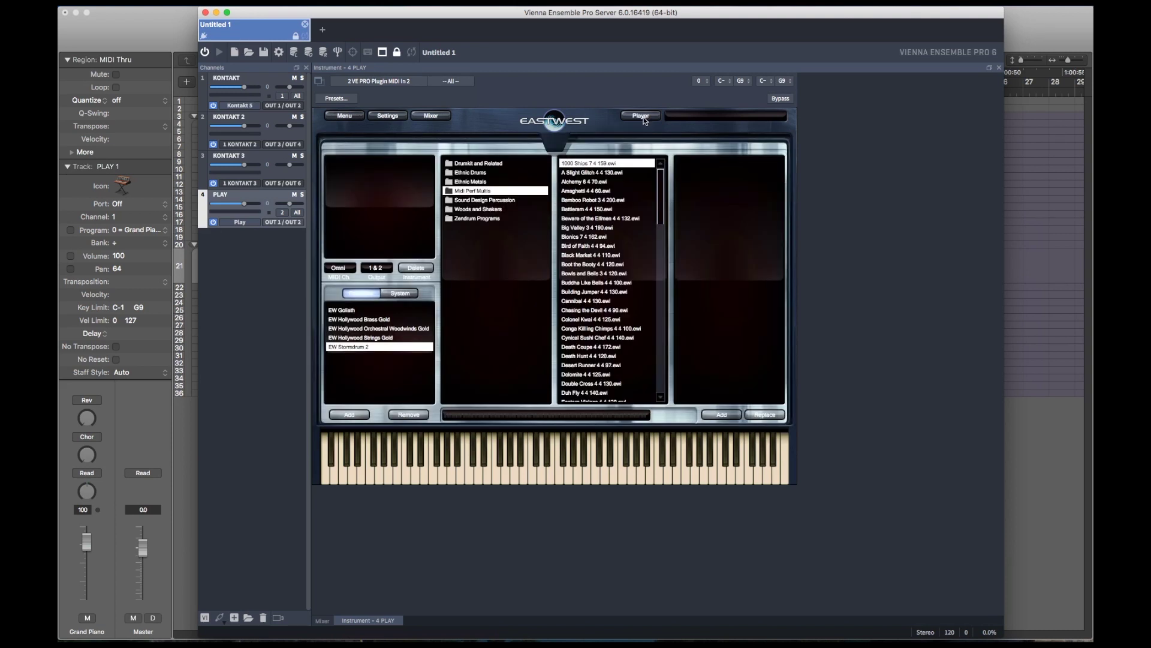
pyautogui.doubleClick(597, 165)
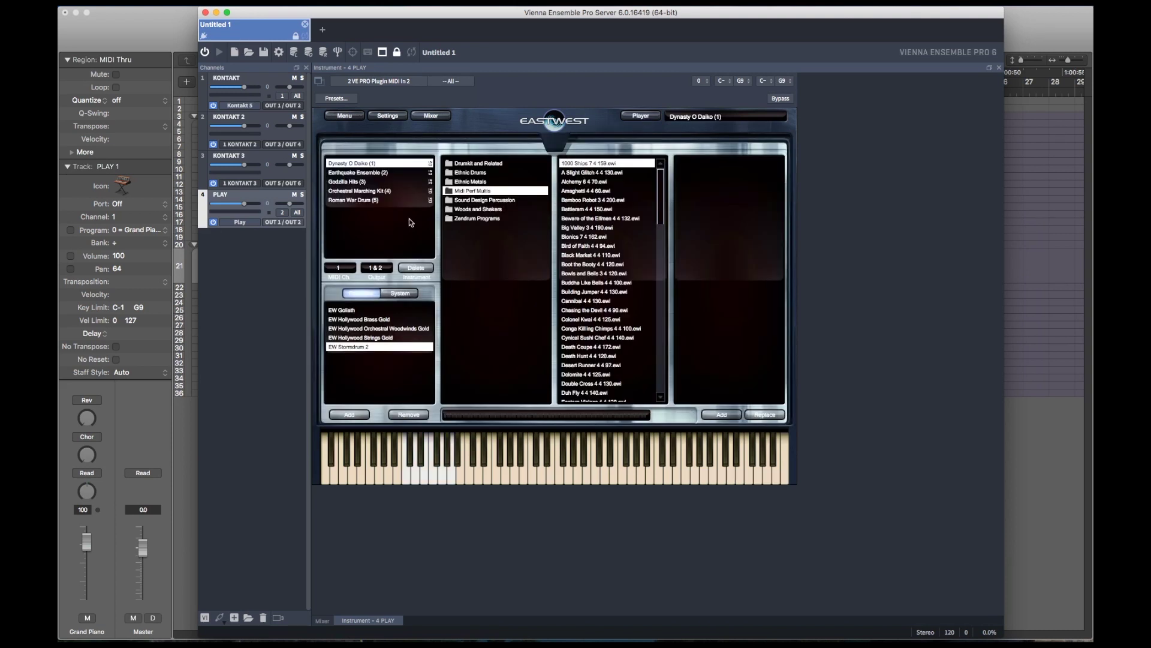
# Step: Send Earthquake Ensemble to outputs 3 & 4 and Godzilla Hits to outputs 5 & 6
pyautogui.click(388, 173)
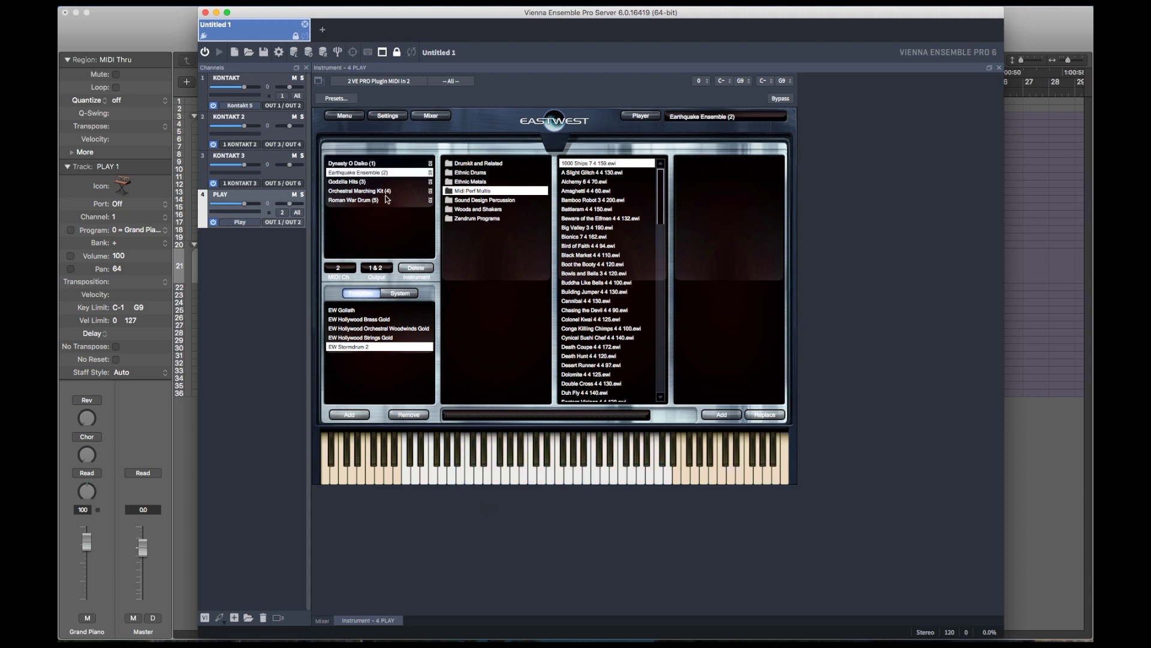
pyautogui.click(381, 271)
pyautogui.click(383, 287)
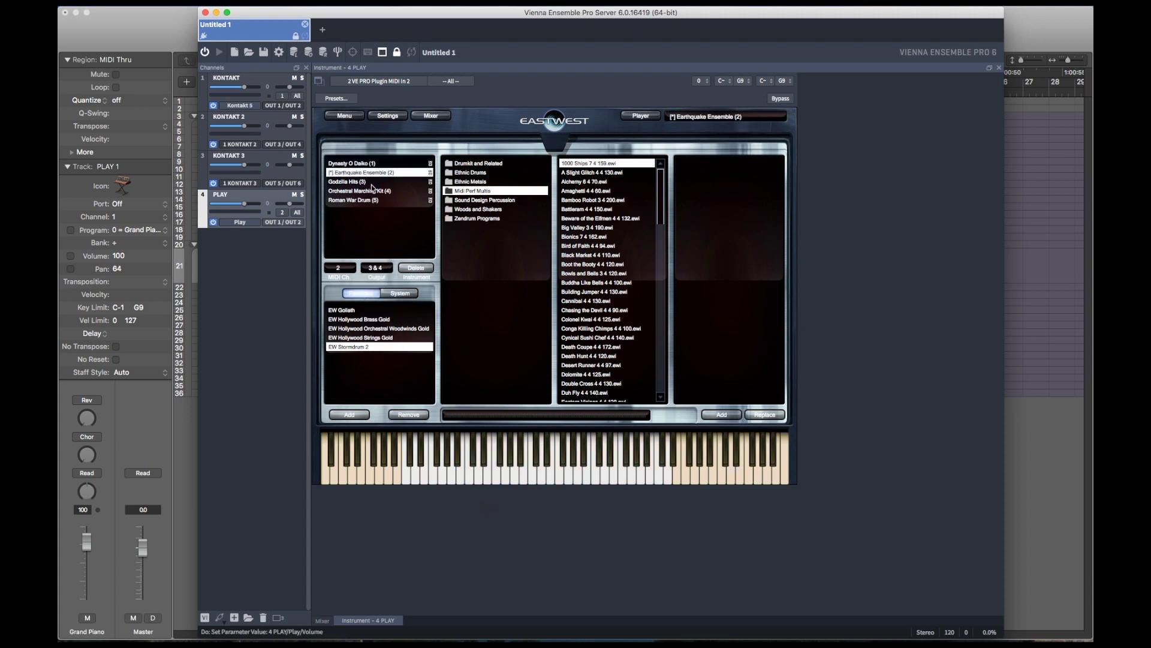
pyautogui.click(375, 181)
pyautogui.click(376, 268)
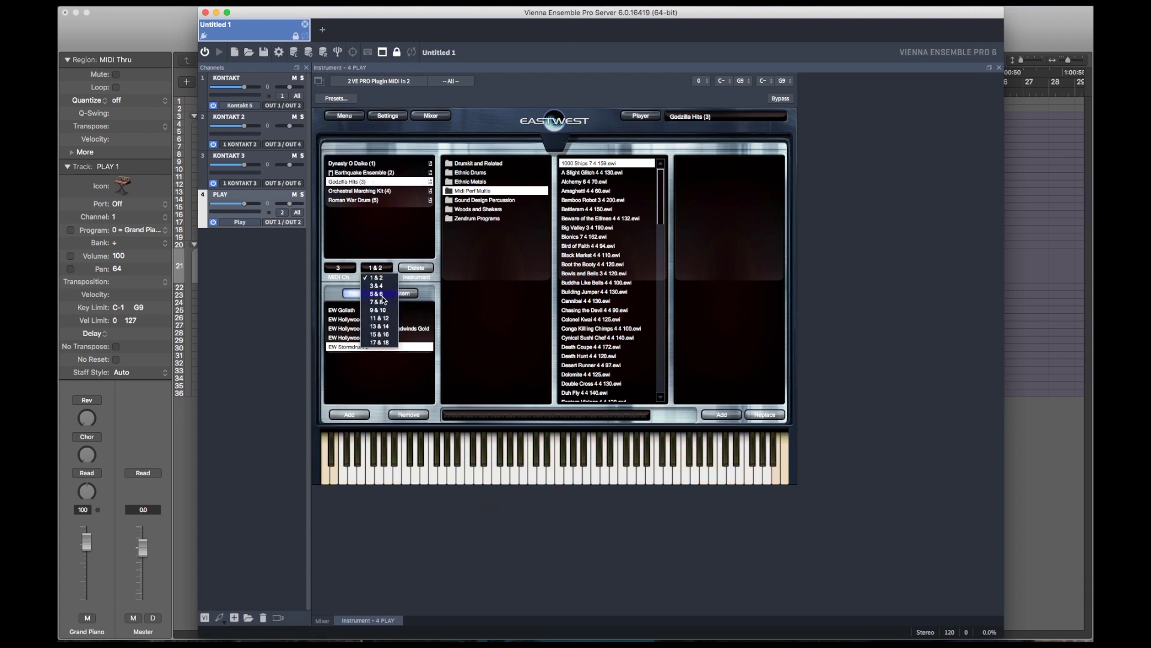
pyautogui.click(385, 296)
# Step: Add PLAY 2 and PLAY 3 mixer channels, routing PLAY 2 to OUT 3 / OUT 4
pyautogui.press('F3')
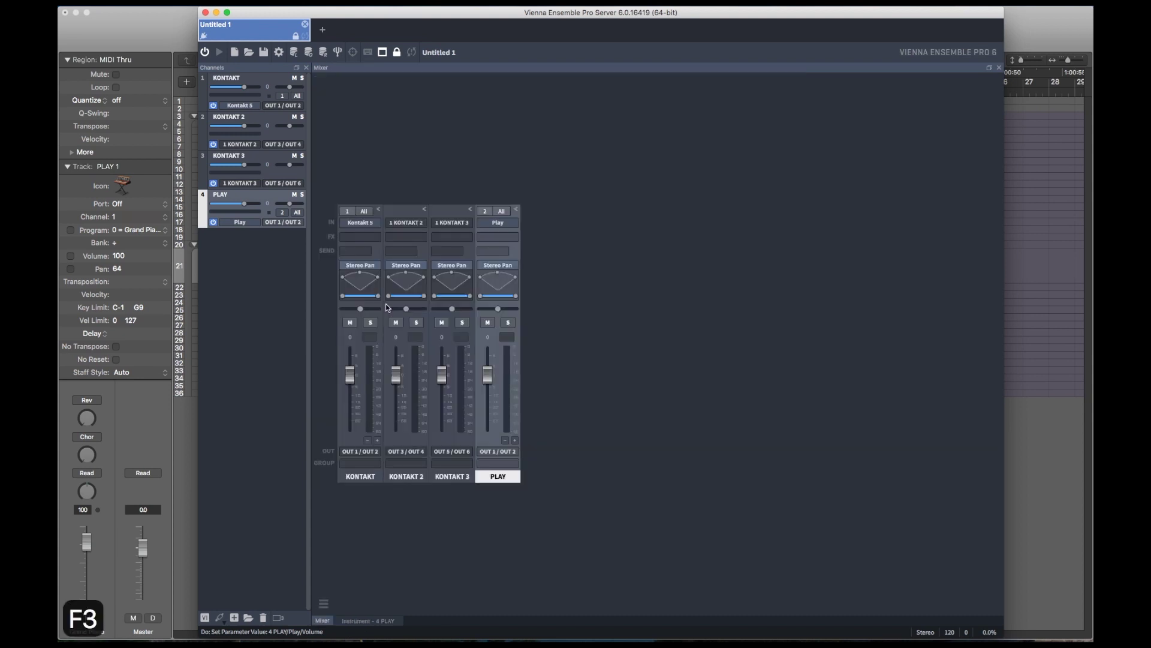
pyautogui.click(515, 442)
pyautogui.click(515, 442)
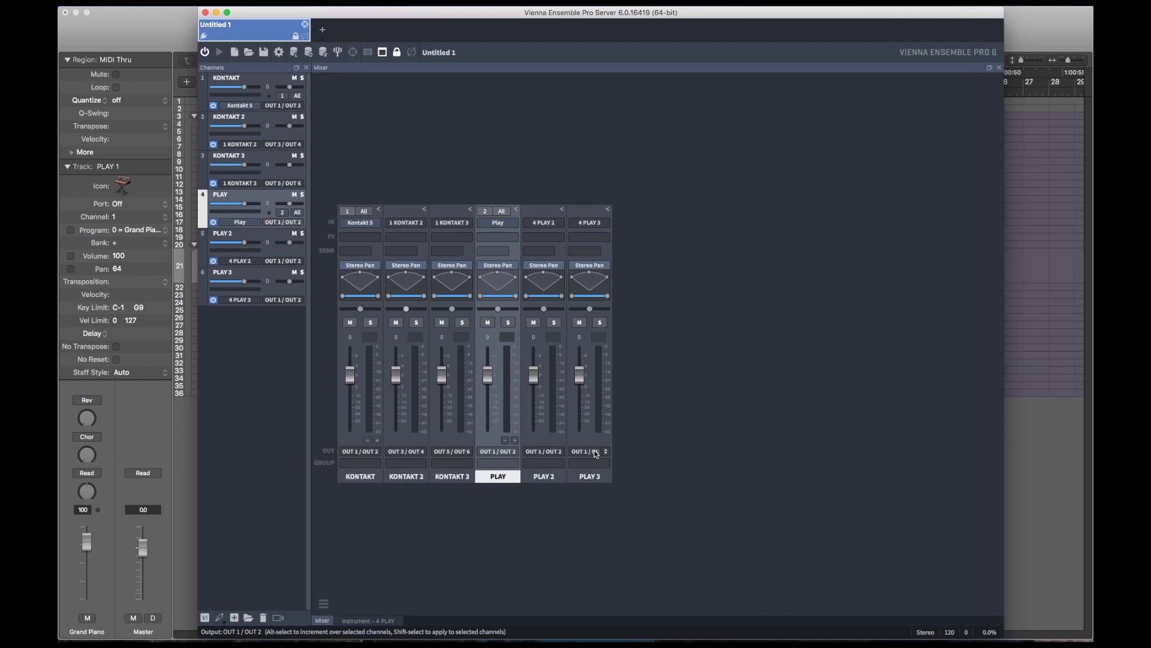
pyautogui.click(561, 451)
pyautogui.click(562, 451)
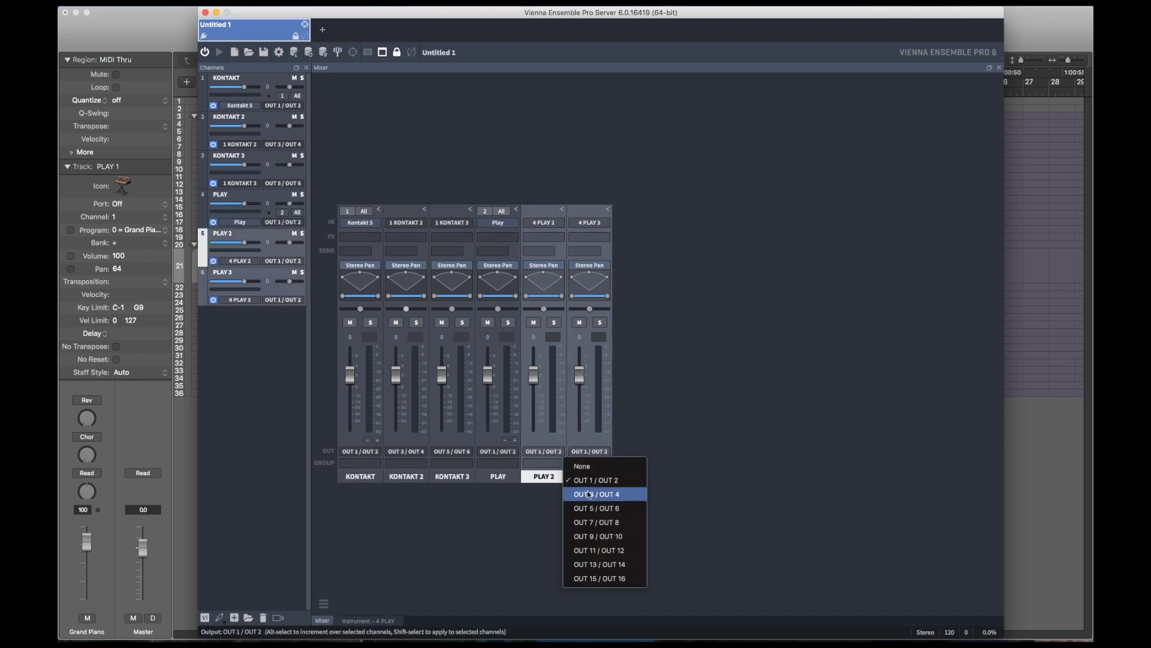
pyautogui.keyDown('alt'); pyautogui.click(588, 495); pyautogui.keyUp('alt')
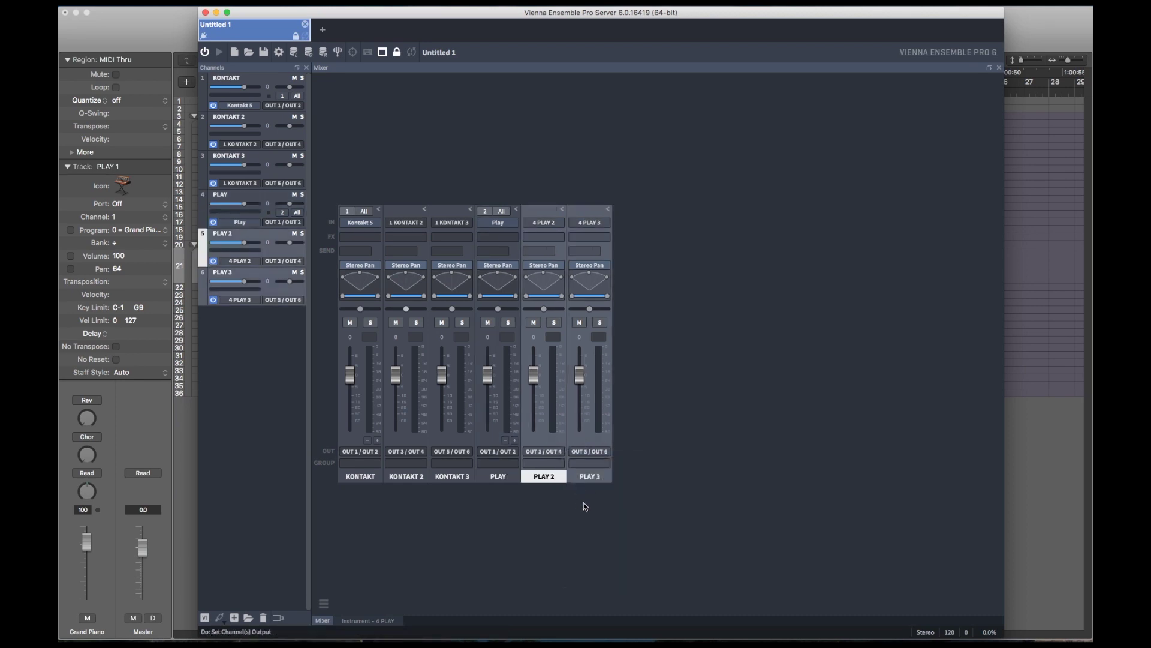
pyautogui.press('super+Tab')
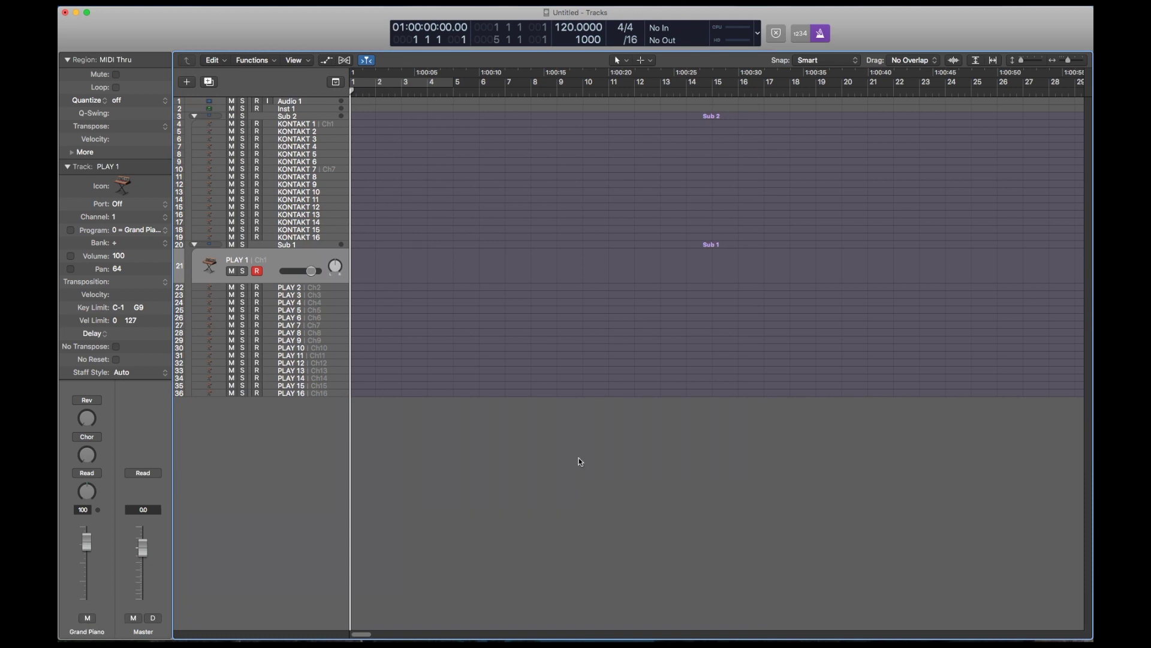
# Step: Show Logic's mixer and step down to the PLAY 3 track to audition it
pyautogui.press('x')
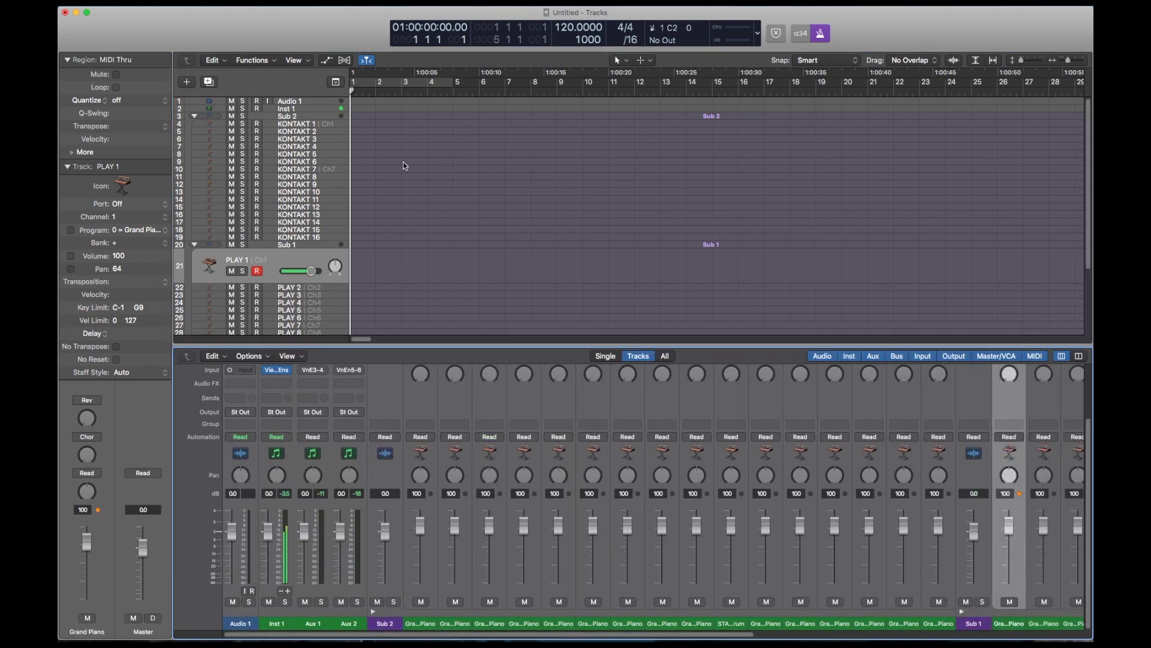
pyautogui.press('Down')
pyautogui.press('Down')
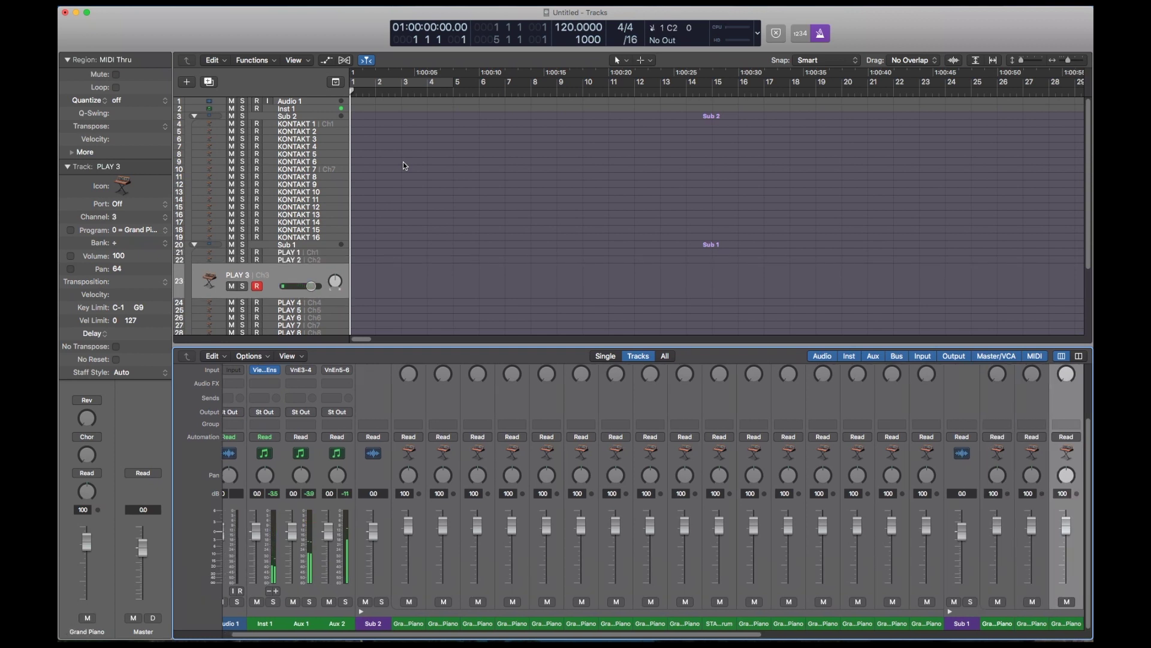
pyautogui.press('super+Tab')
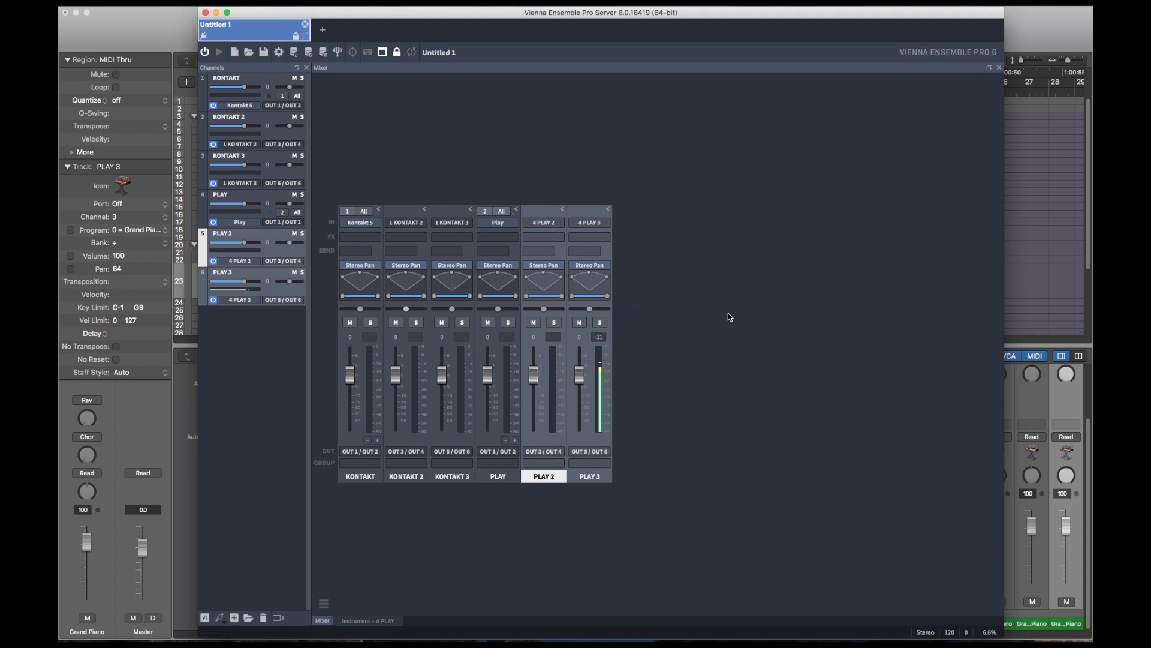
# Step: Display Play's per-instrument mixer in VE Pro, then add a new server instance
pyautogui.click(498, 224)
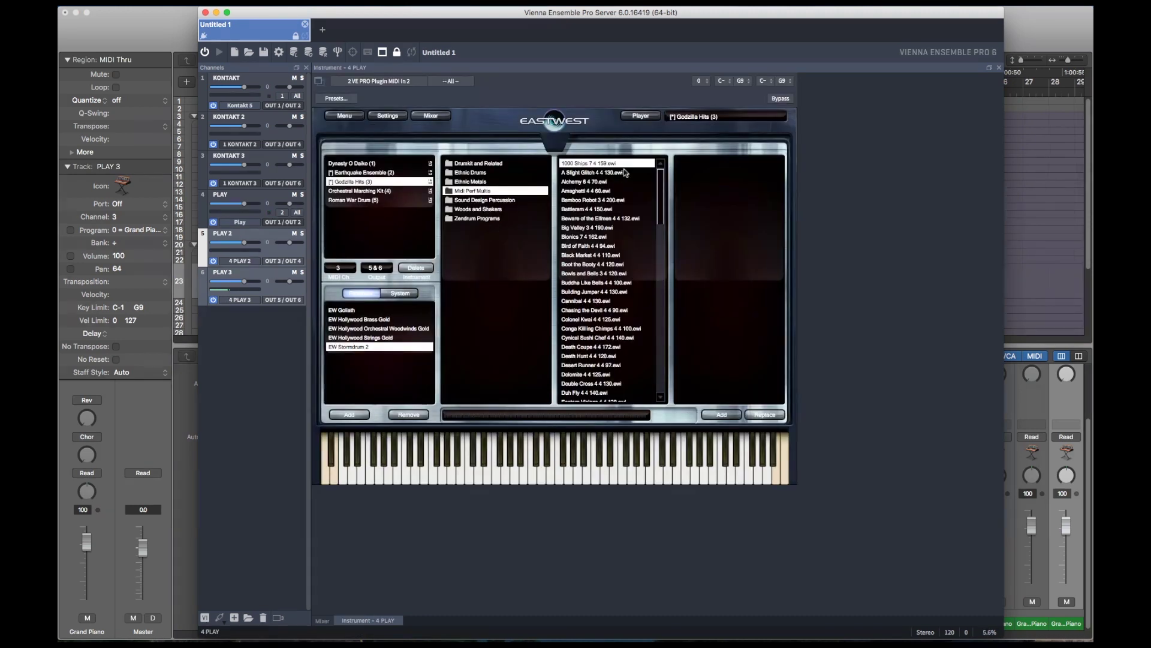
pyautogui.click(434, 116)
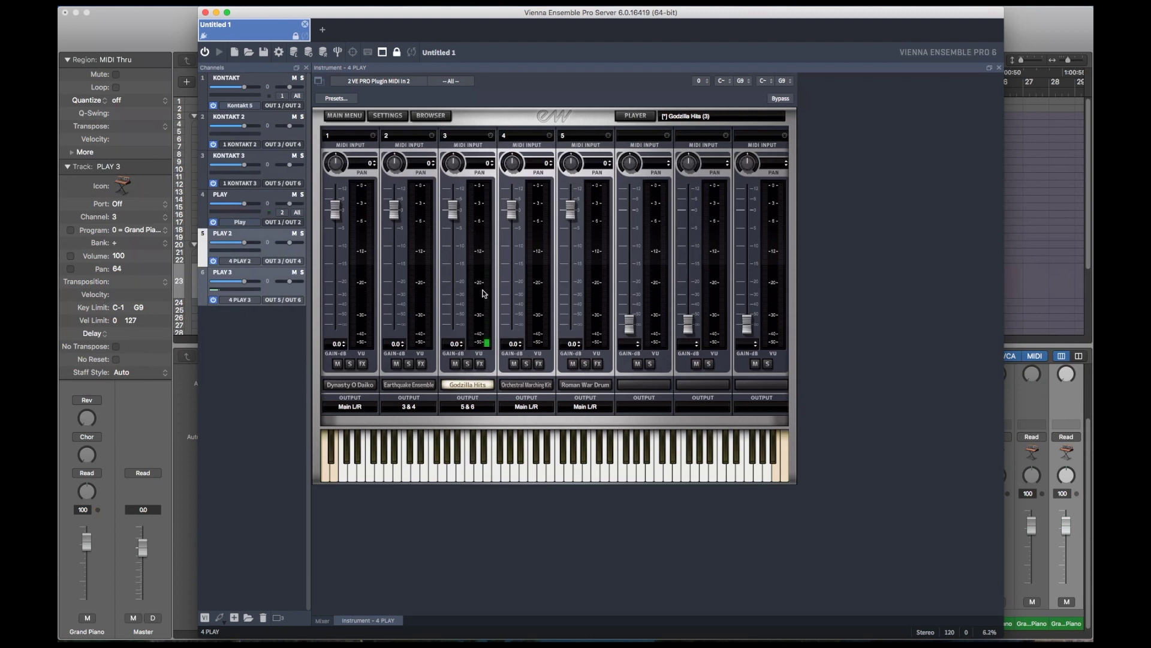
pyautogui.click(322, 29)
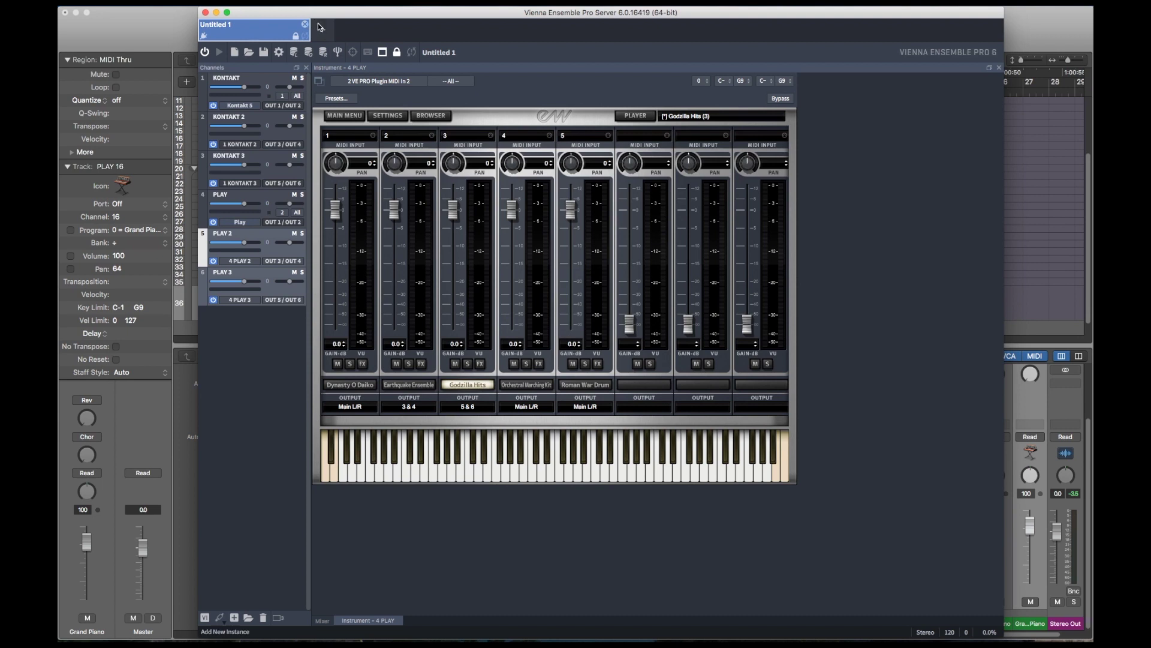
# Step: Accept the name Untitled 2 for the new instance and open the server preferences
pyautogui.press('Return')
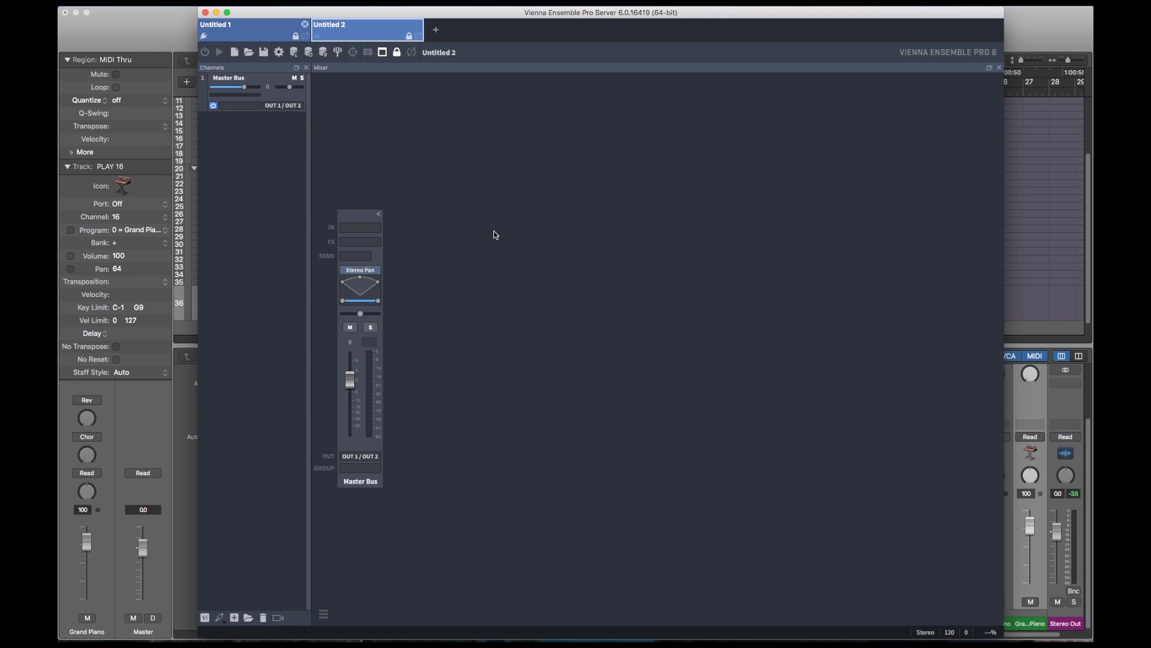
pyautogui.press('super+comma')
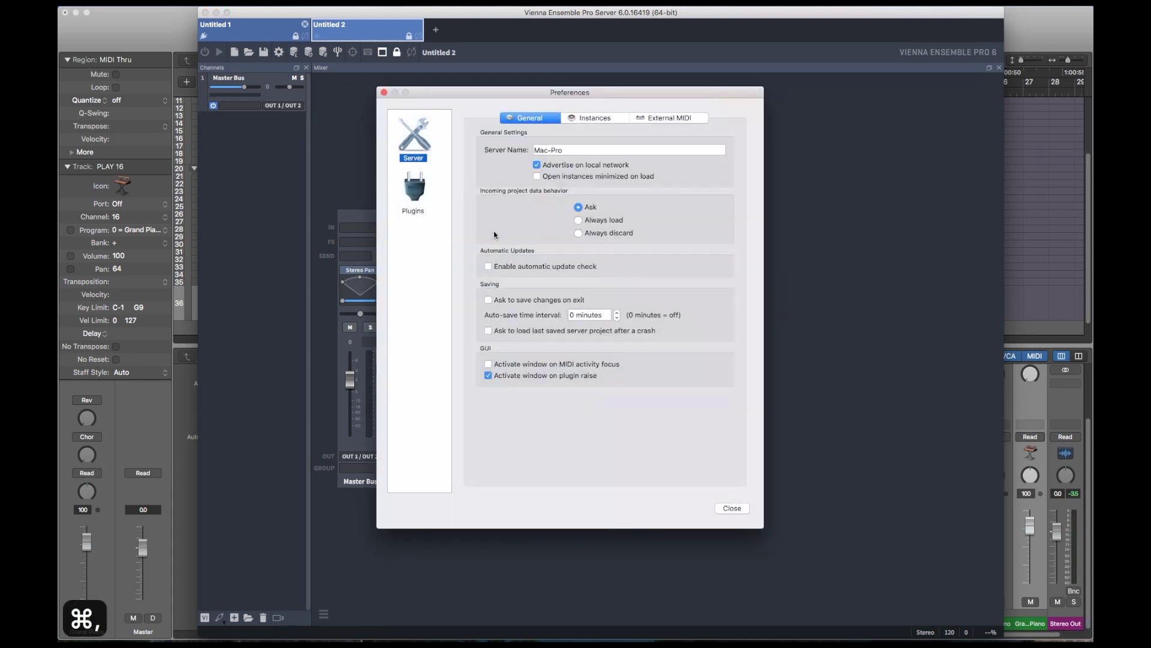
# Step: On the Instances preferences tab, leave Default Thread Count at 3 Threads
pyautogui.click(592, 119)
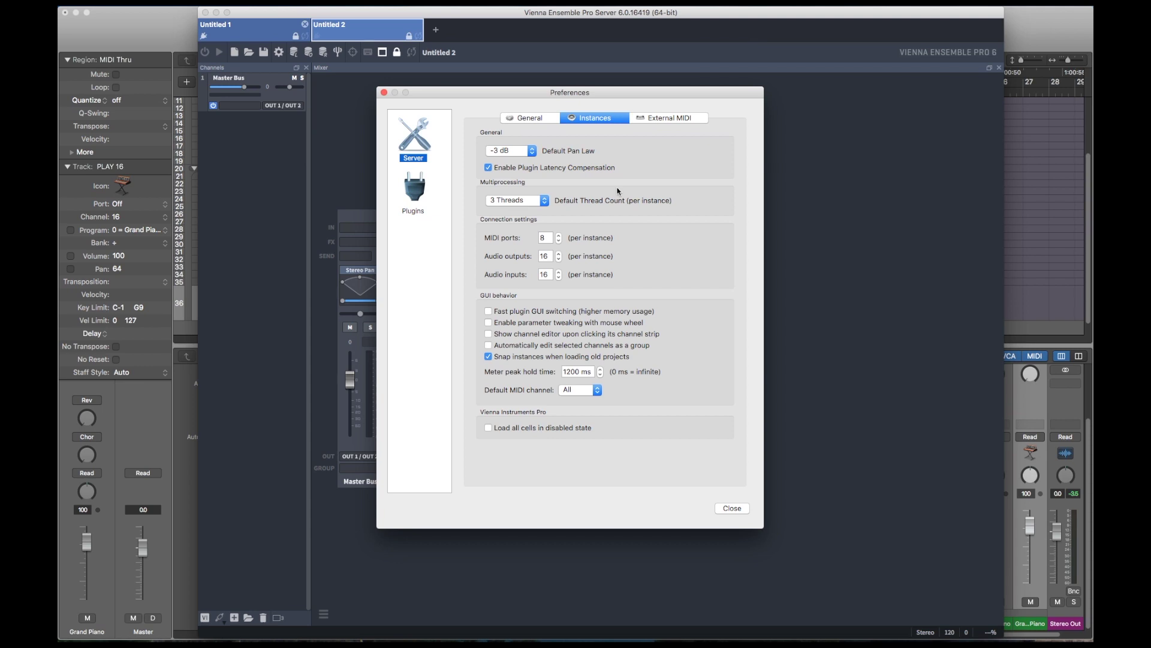
pyautogui.click(545, 201)
pyautogui.click(547, 202)
pyautogui.click(545, 201)
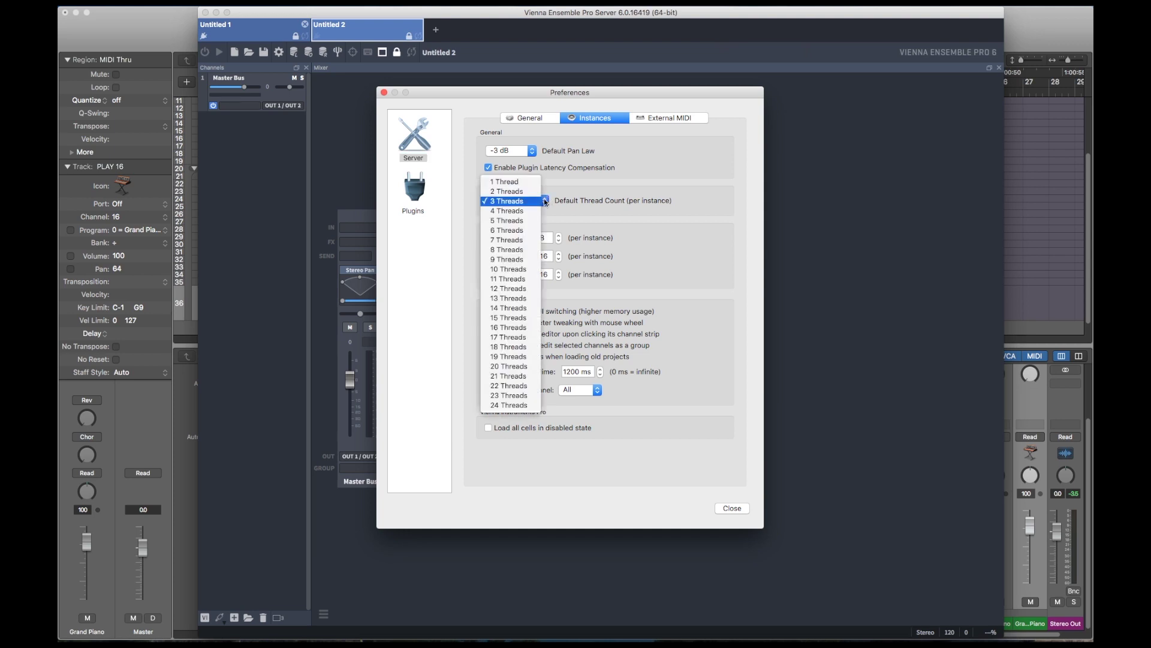
pyautogui.click(500, 200)
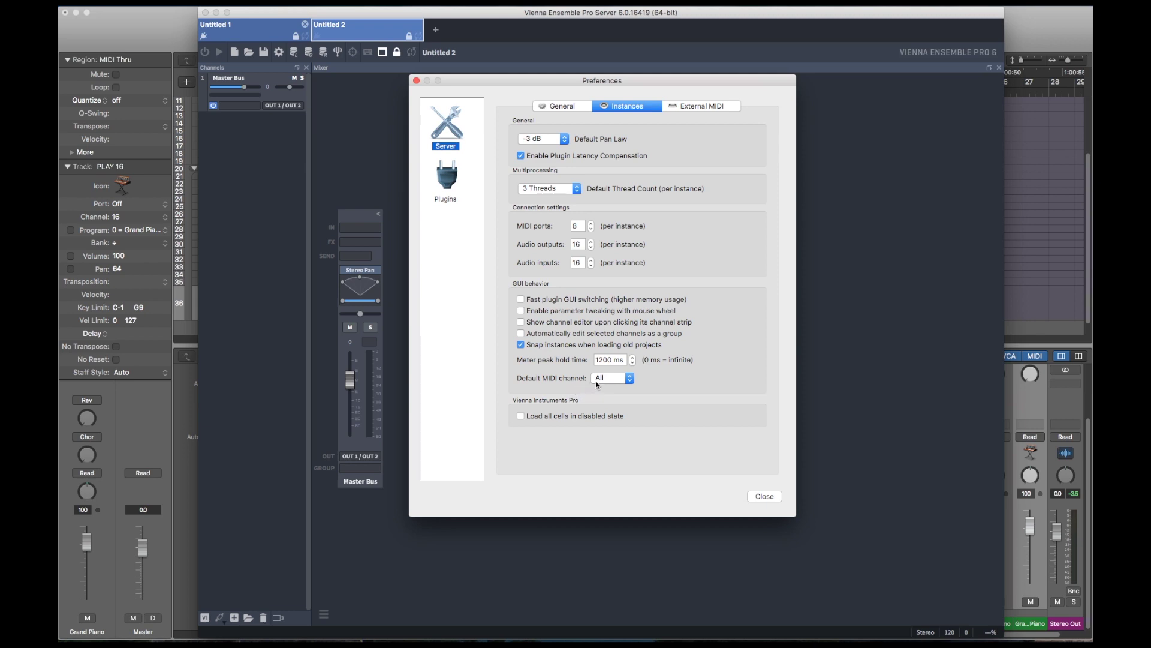
# Step: Keep the Default MIDI channel for new instances at All and close Preferences
pyautogui.click(630, 378)
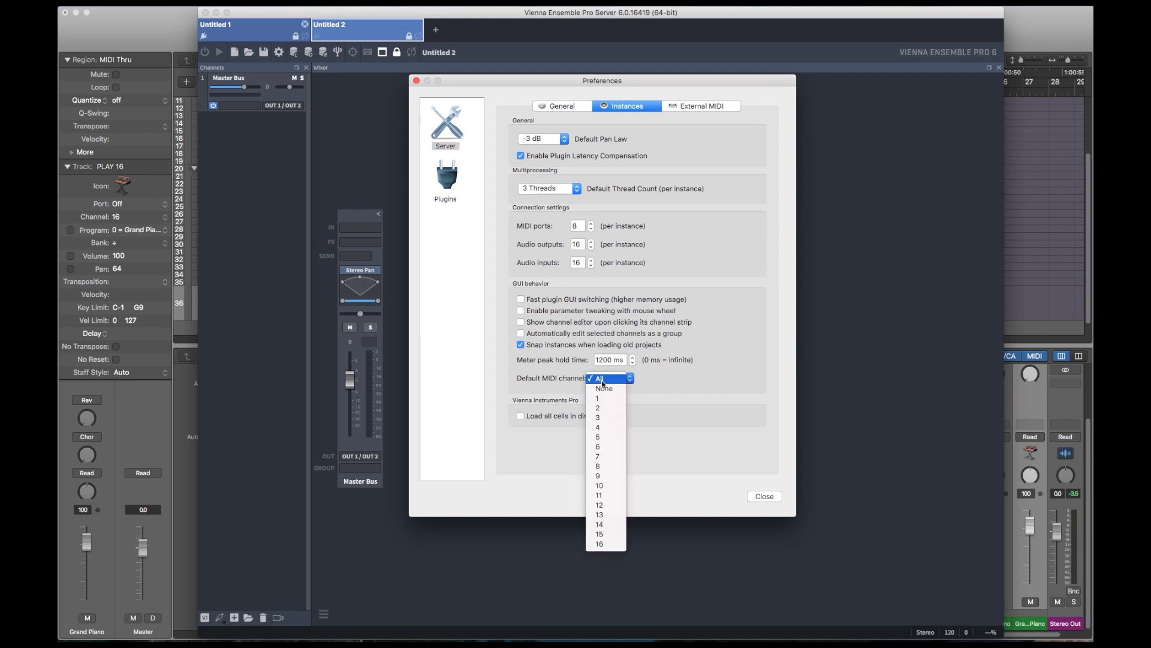
pyautogui.click(599, 379)
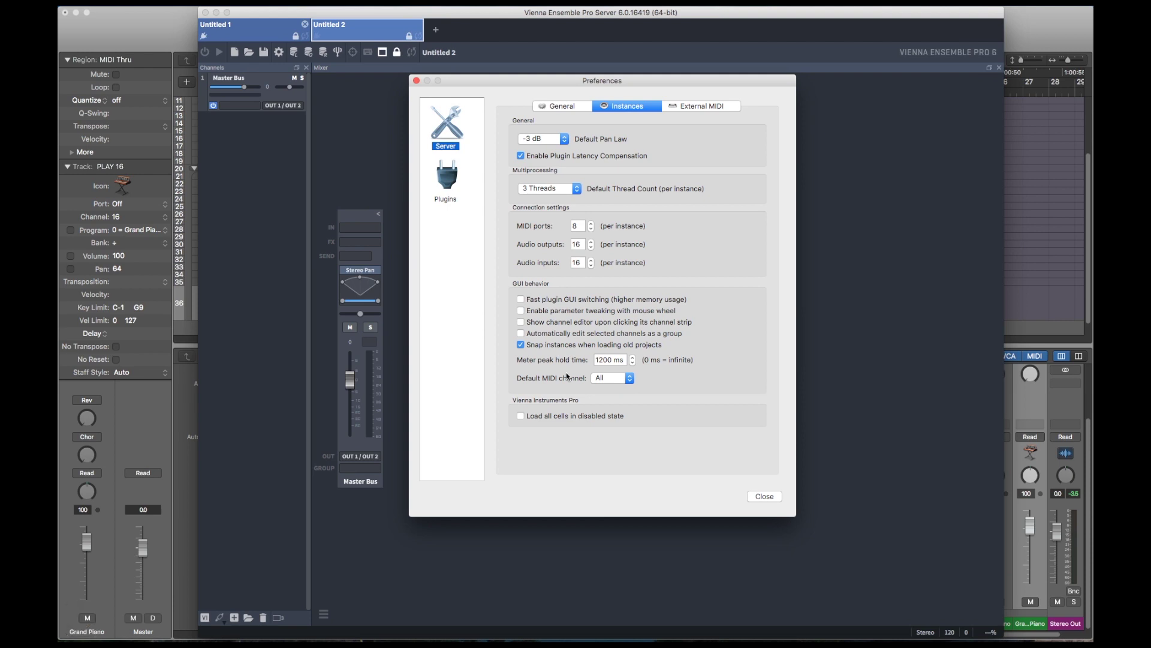
pyautogui.click(608, 379)
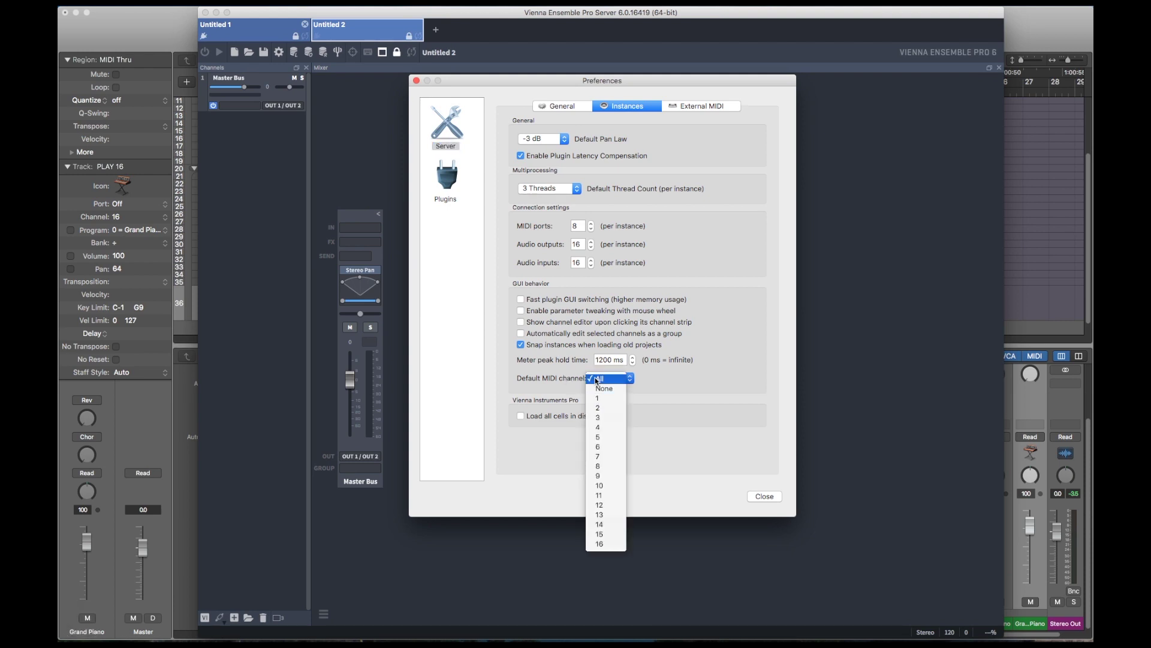
pyautogui.click(560, 379)
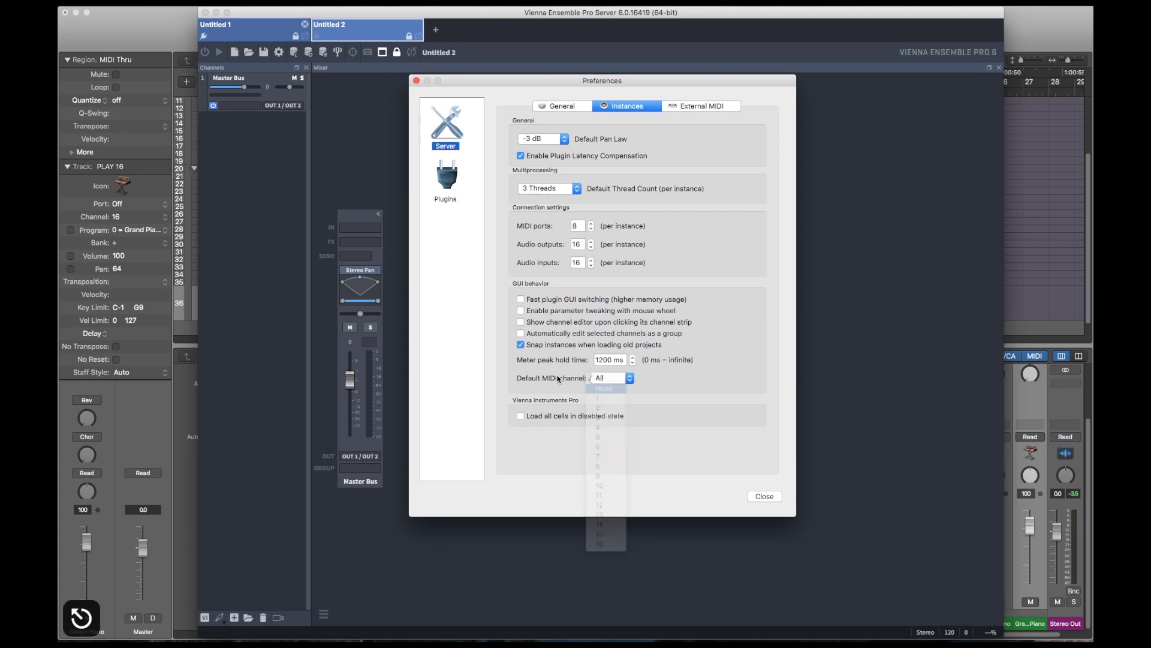
pyautogui.click(765, 497)
# Step: Quit the VE Pro server, disconnecting all instances, and relaunch it from the Dock
pyautogui.press('super+q')
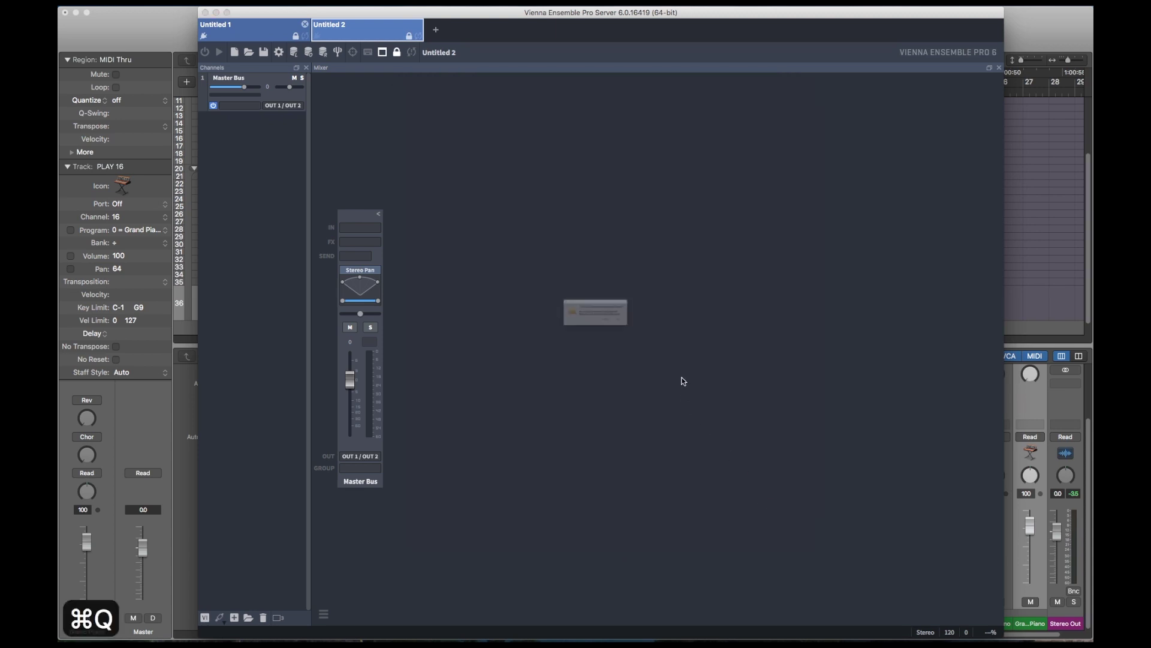
pyautogui.click(670, 337)
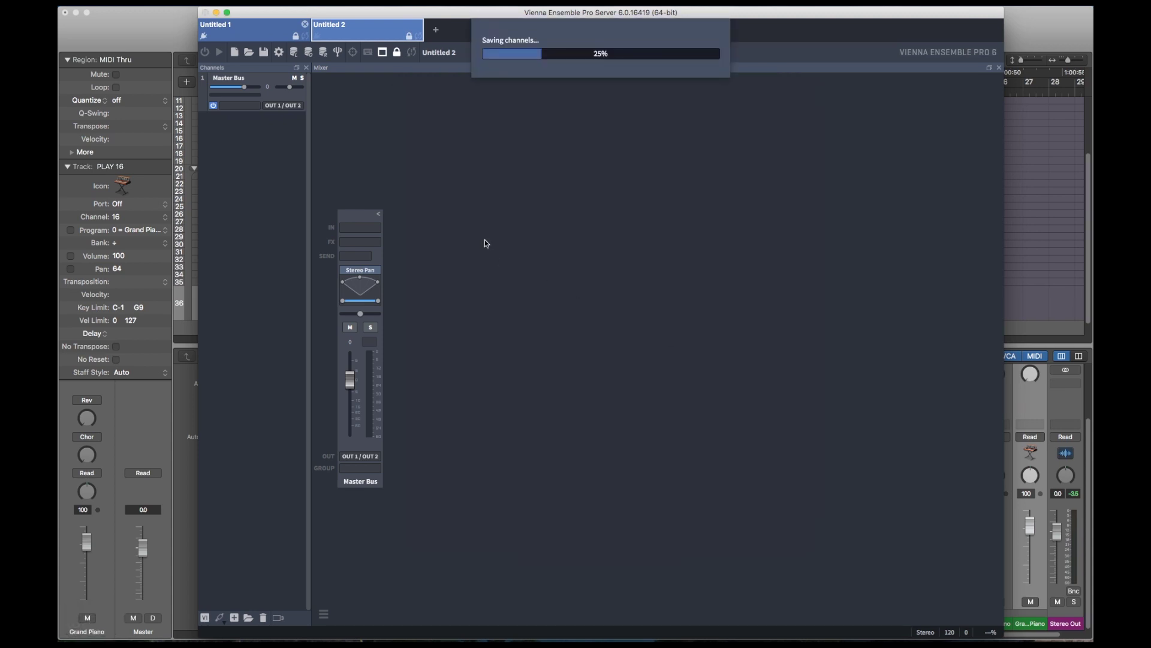
pyautogui.hotkey('ctrl', 'F6')
pyautogui.press('v')
pyautogui.press('Return')
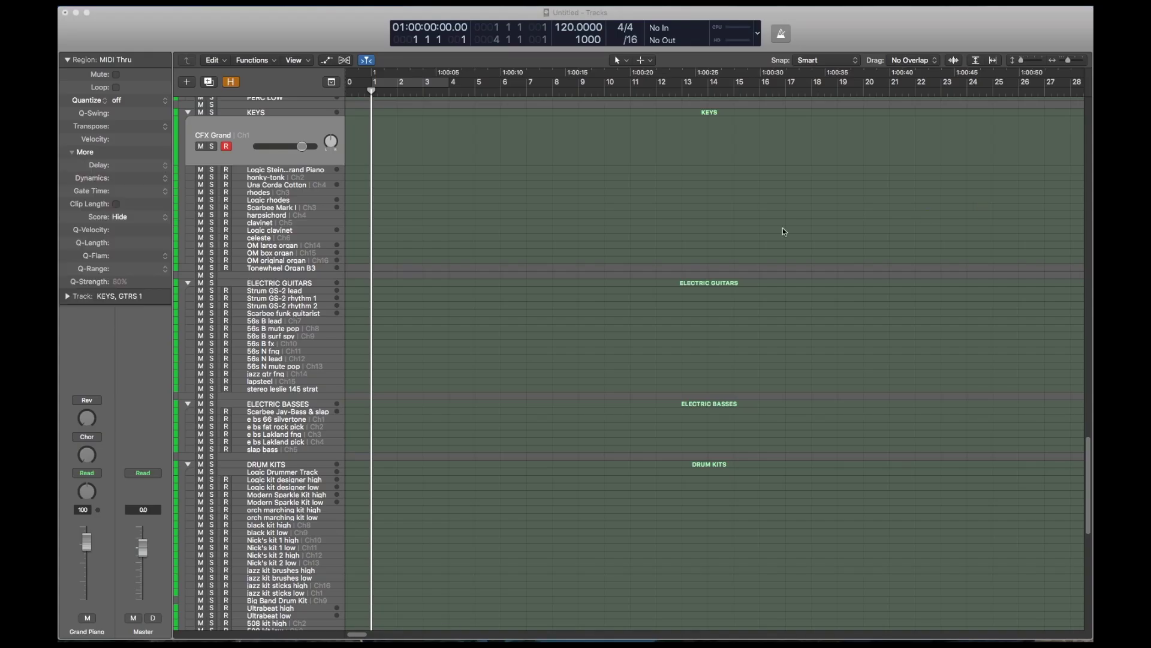
# Step: Bring VE Pro forward and view the Strings, Woodwinds and Brass instances, Brass as mixer strips
pyautogui.press('super+Tab')
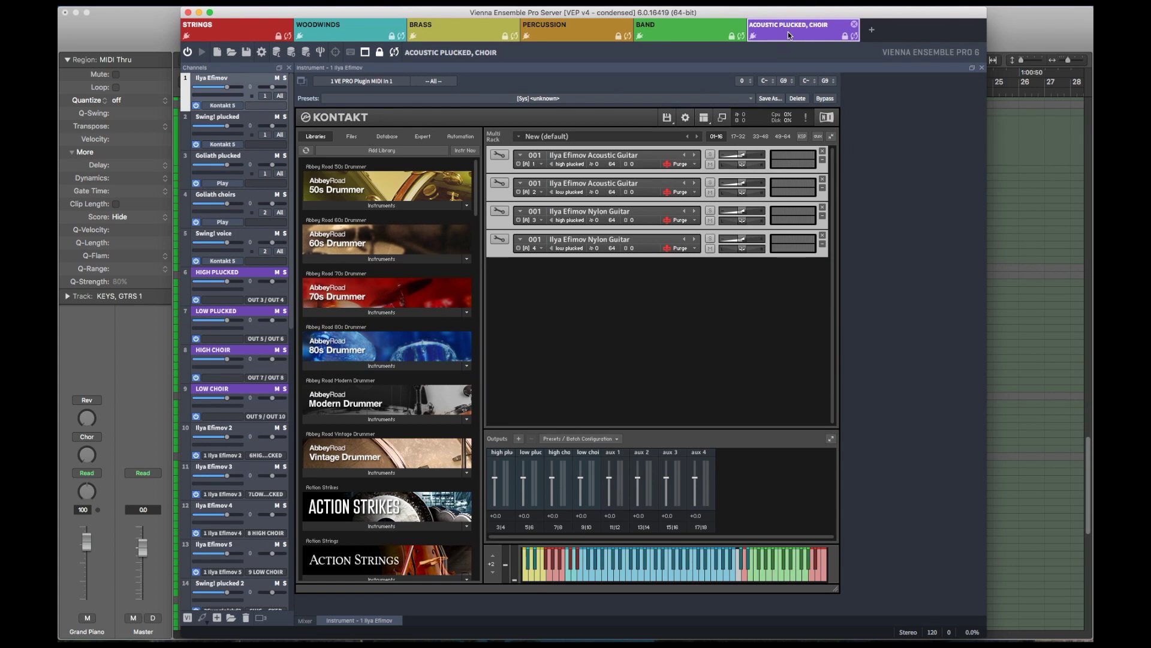
pyautogui.click(229, 34)
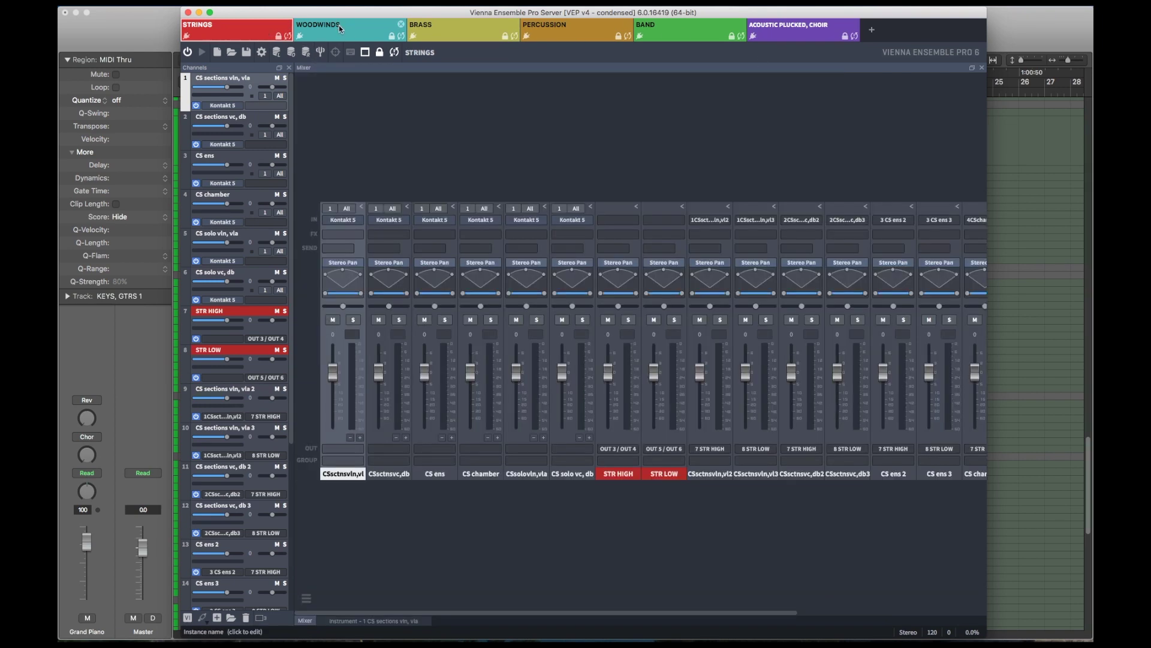
pyautogui.click(339, 26)
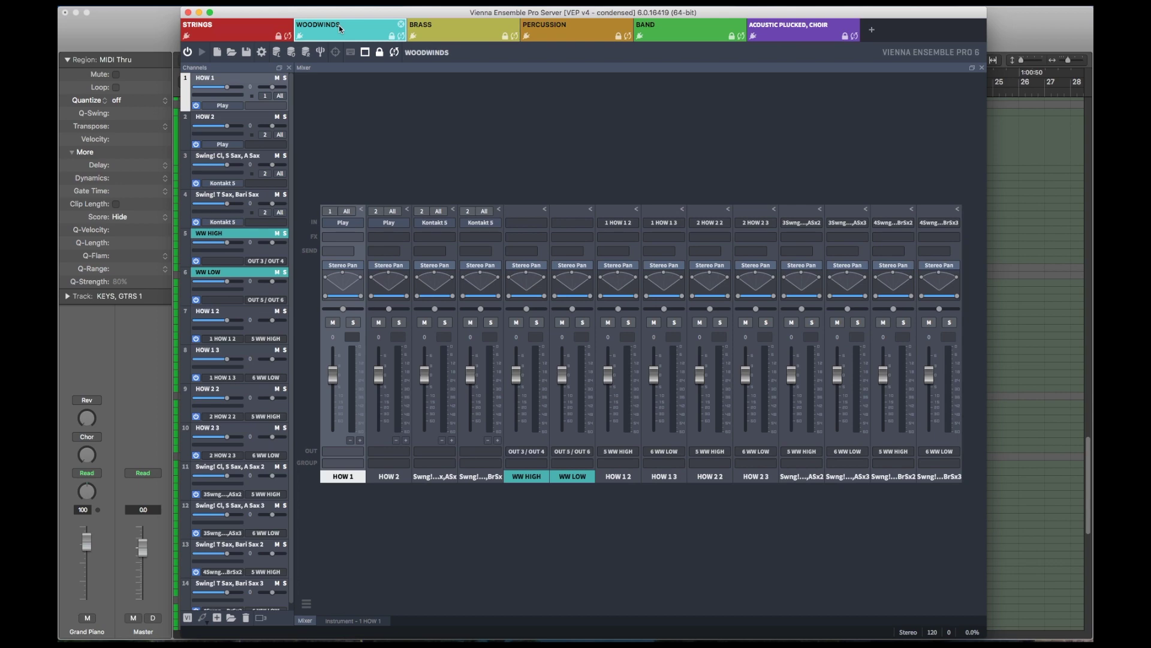
pyautogui.click(447, 34)
pyautogui.press('F3')
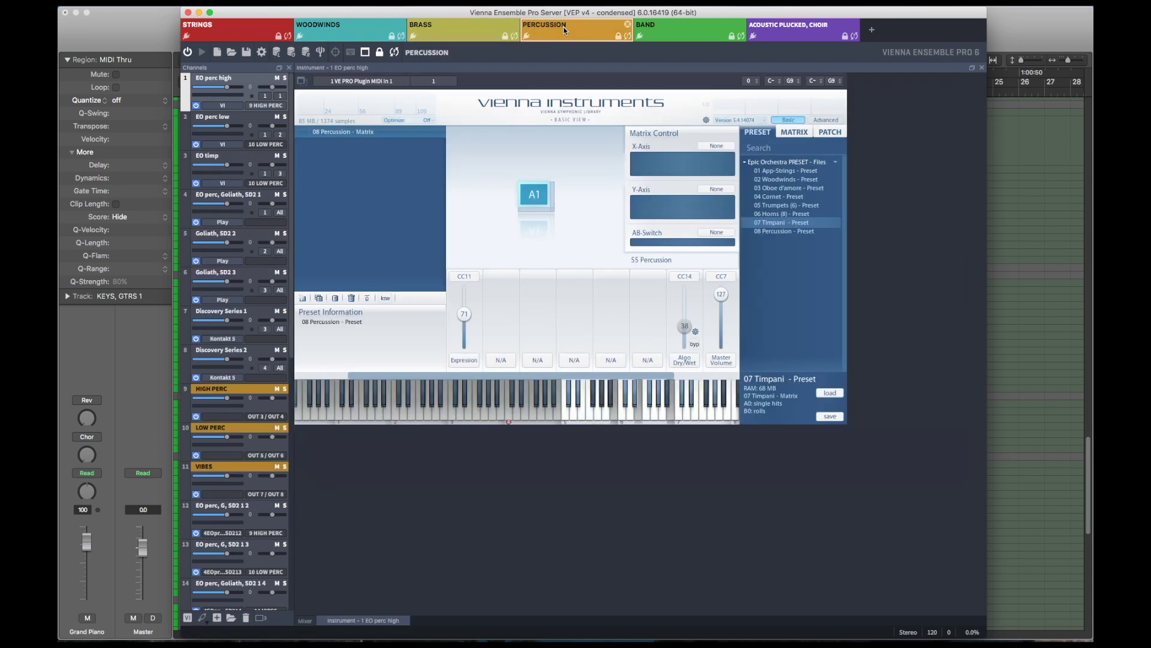
# Step: Show Percussion and Band as mixer strips, view Acoustic Plucked, Choir, then hide VE Pro
pyautogui.click(565, 30)
pyautogui.press('F3')
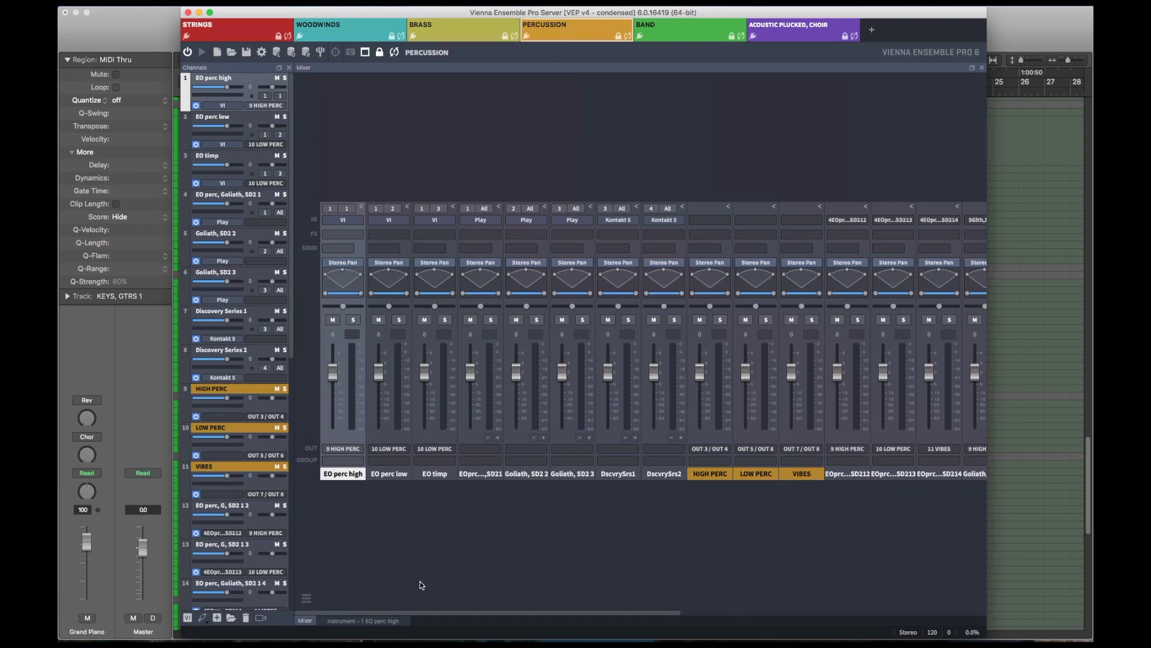
pyautogui.moveTo(663, 614); pyautogui.dragTo(420, 605)
pyautogui.click(668, 40)
pyautogui.press('F3')
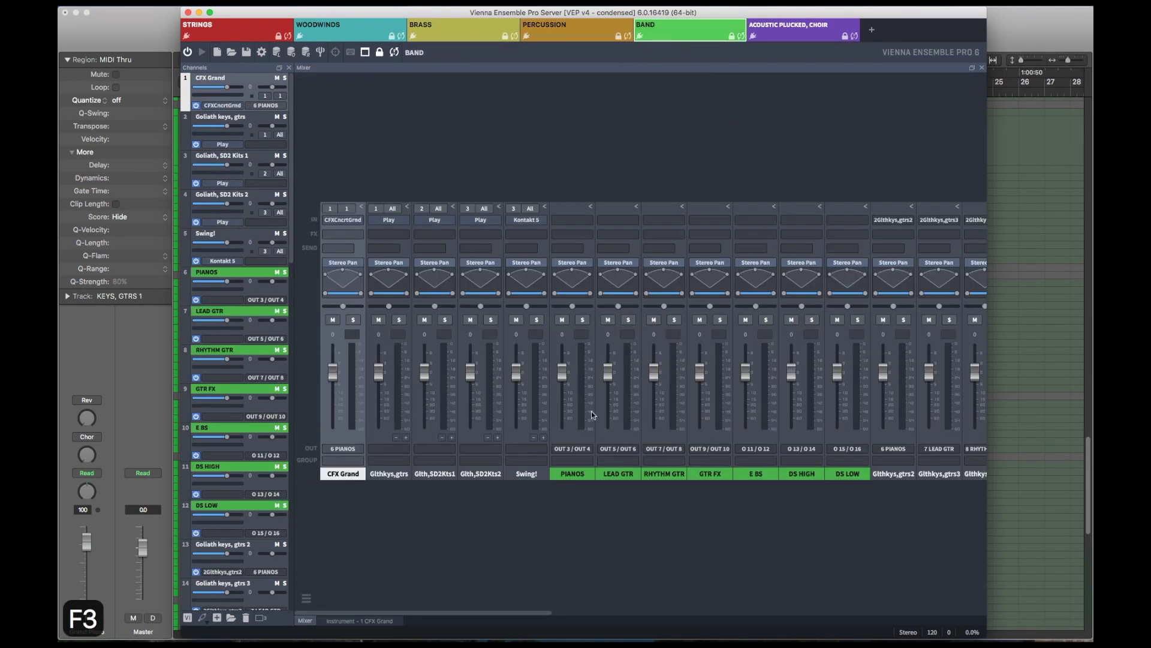
pyautogui.moveTo(422, 612); pyautogui.dragTo(824, 599)
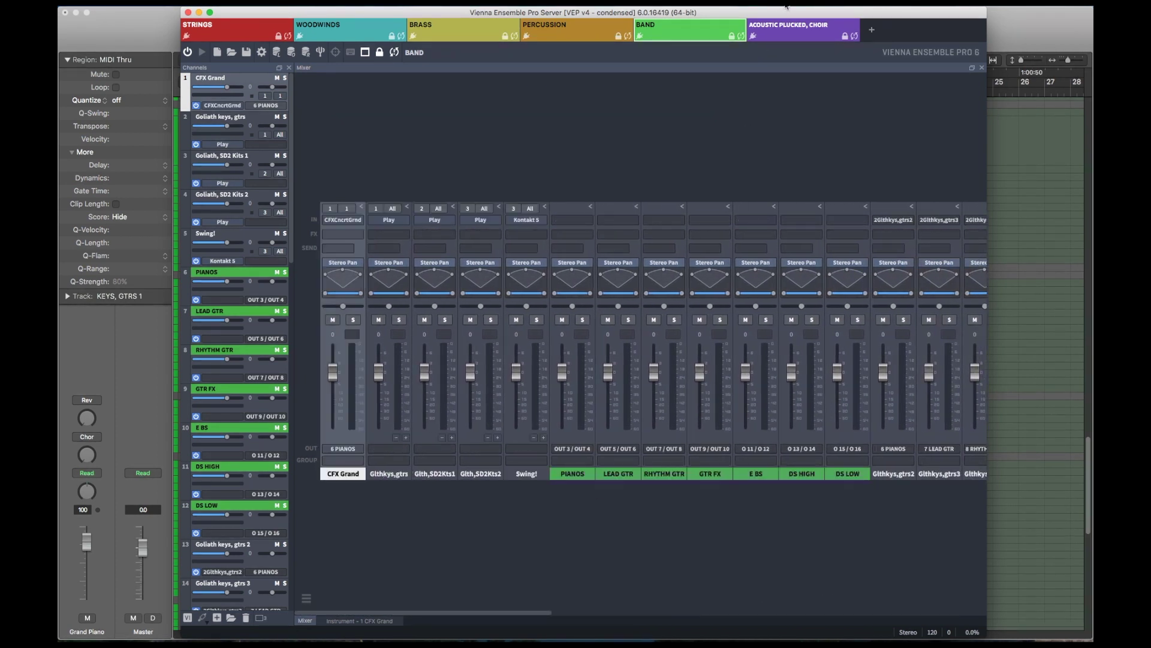
pyautogui.click(792, 31)
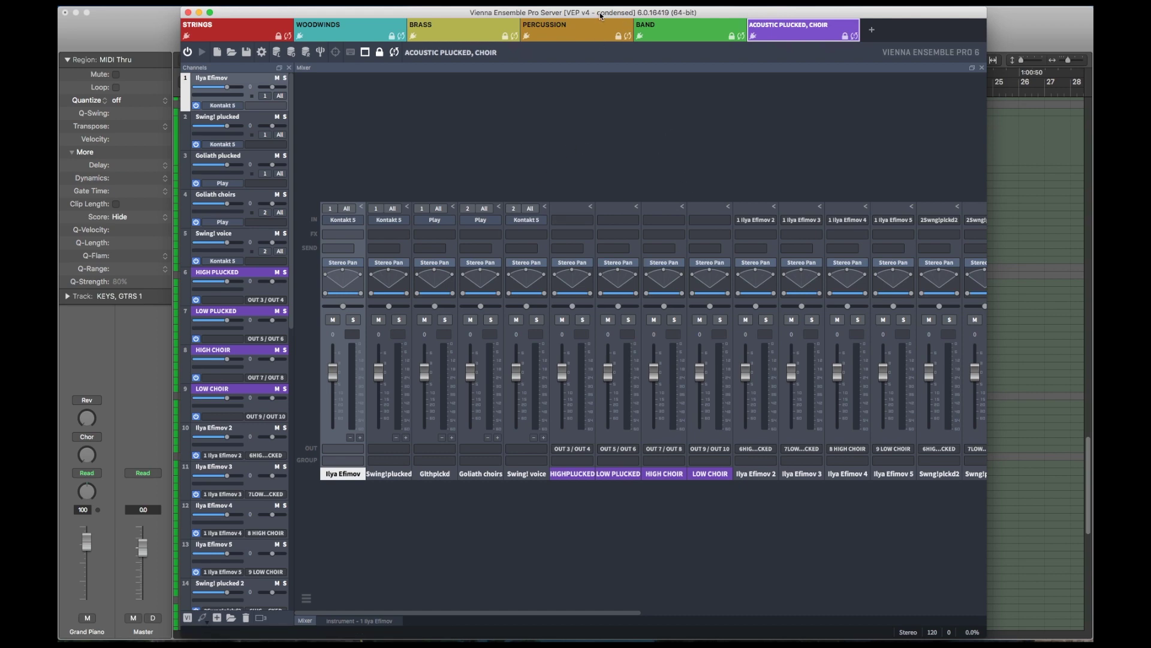
pyautogui.press('super+h')
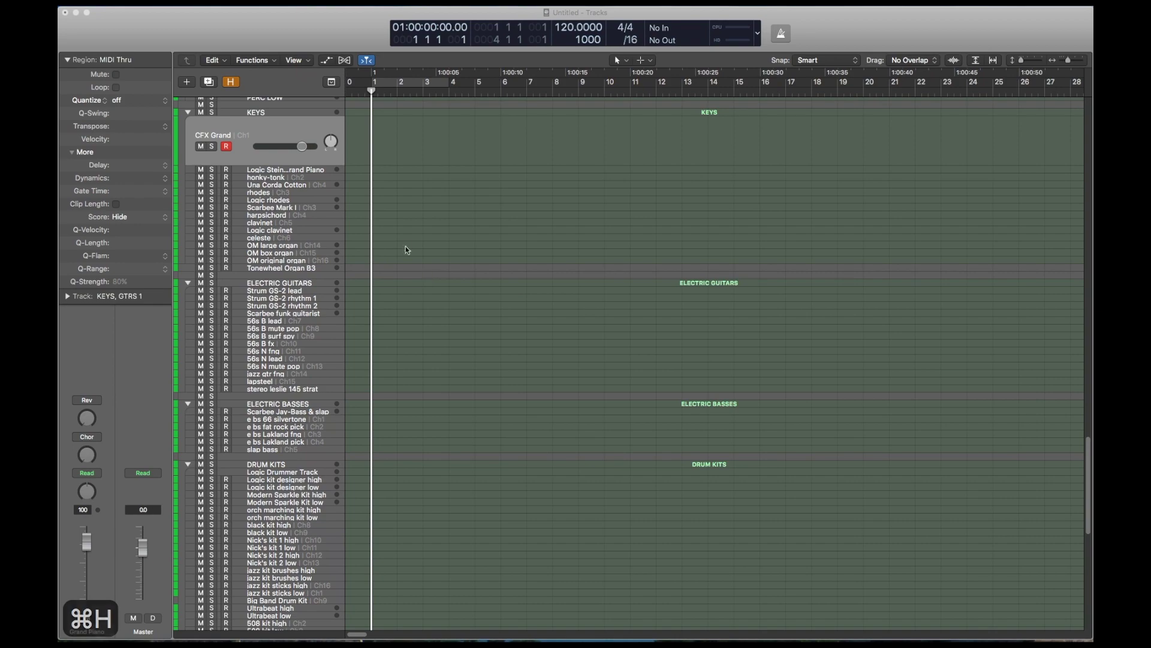
# Step: Scroll Logic's track list up and back down through the Mix, Strings and Percussion folders
pyautogui.scroll(5, 514, 382)
pyautogui.scroll(10, 516, 383)
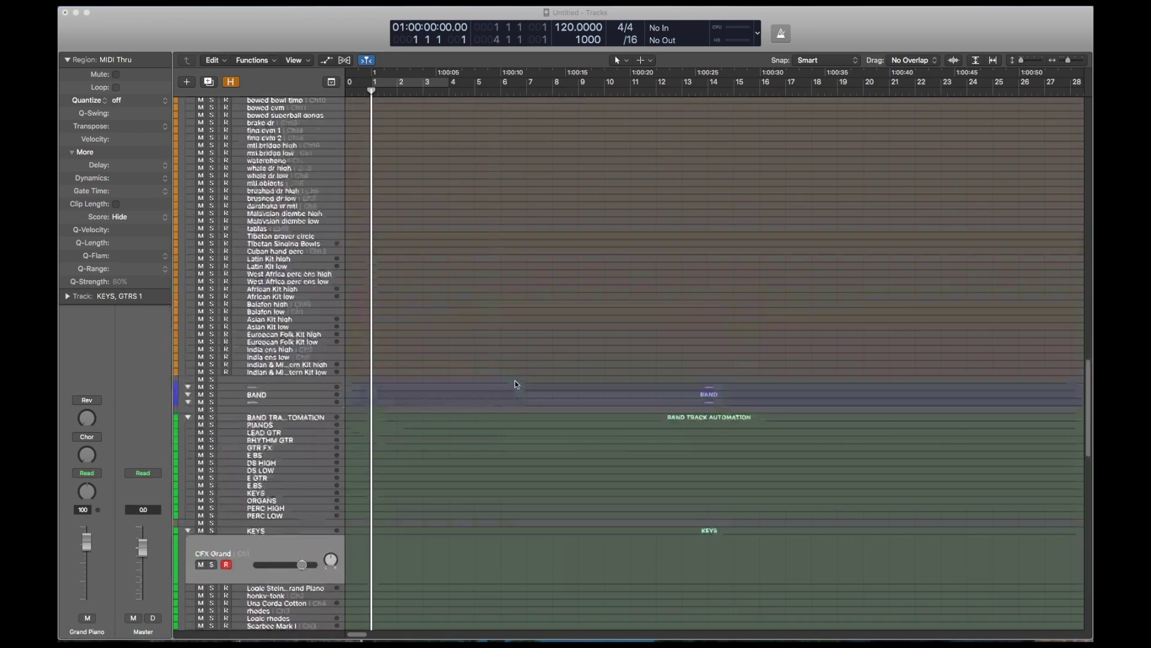
pyautogui.scroll(12, 514, 383)
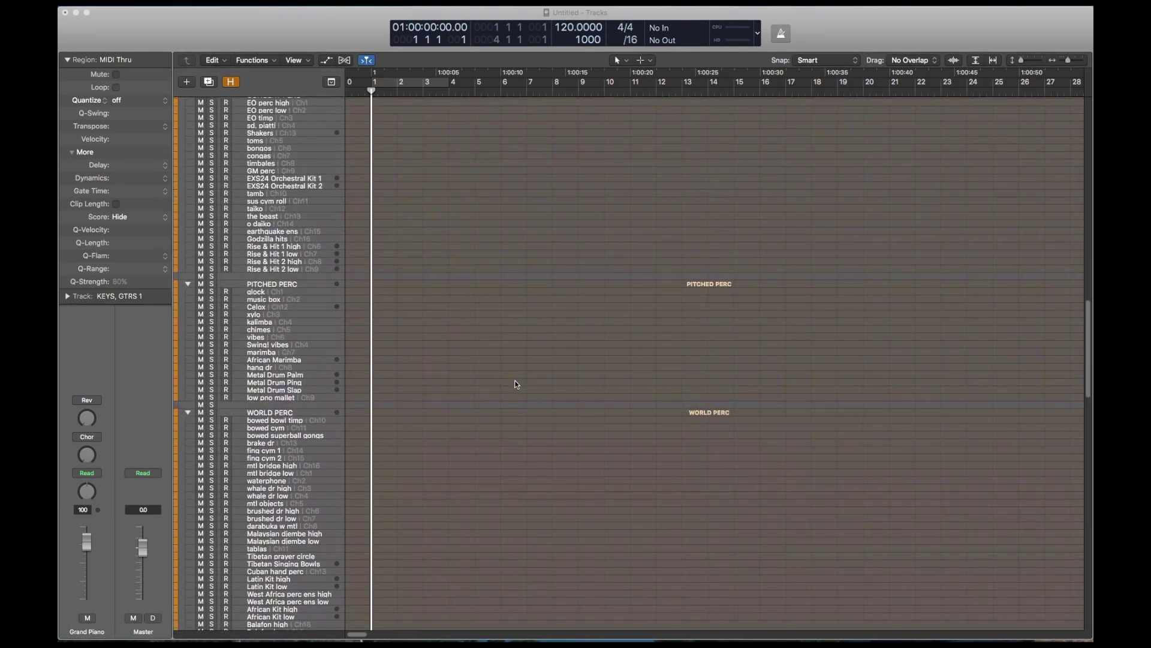
pyautogui.scroll(12, 515, 384)
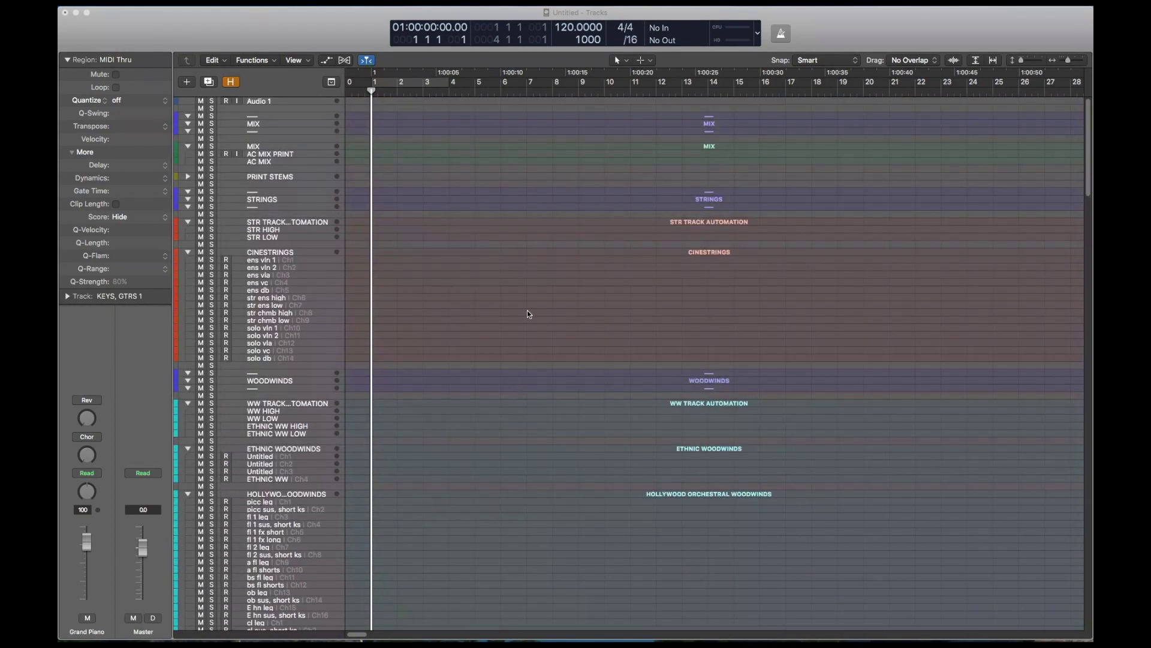
pyautogui.scroll(-12, 545, 307)
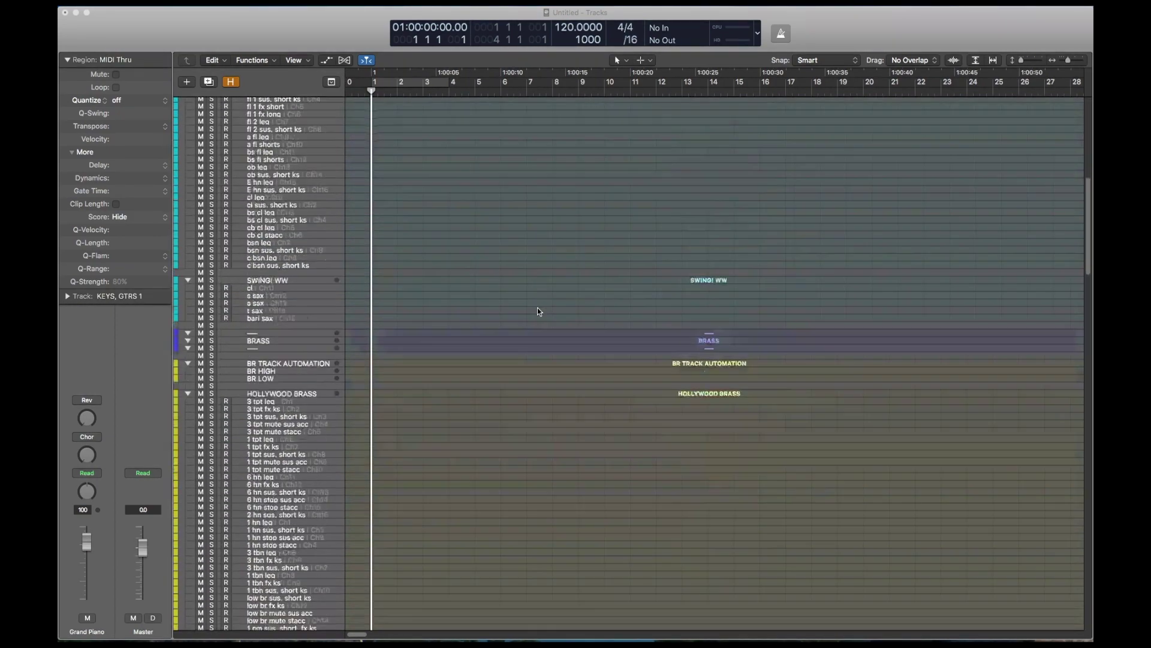
pyautogui.scroll(-12, 538, 312)
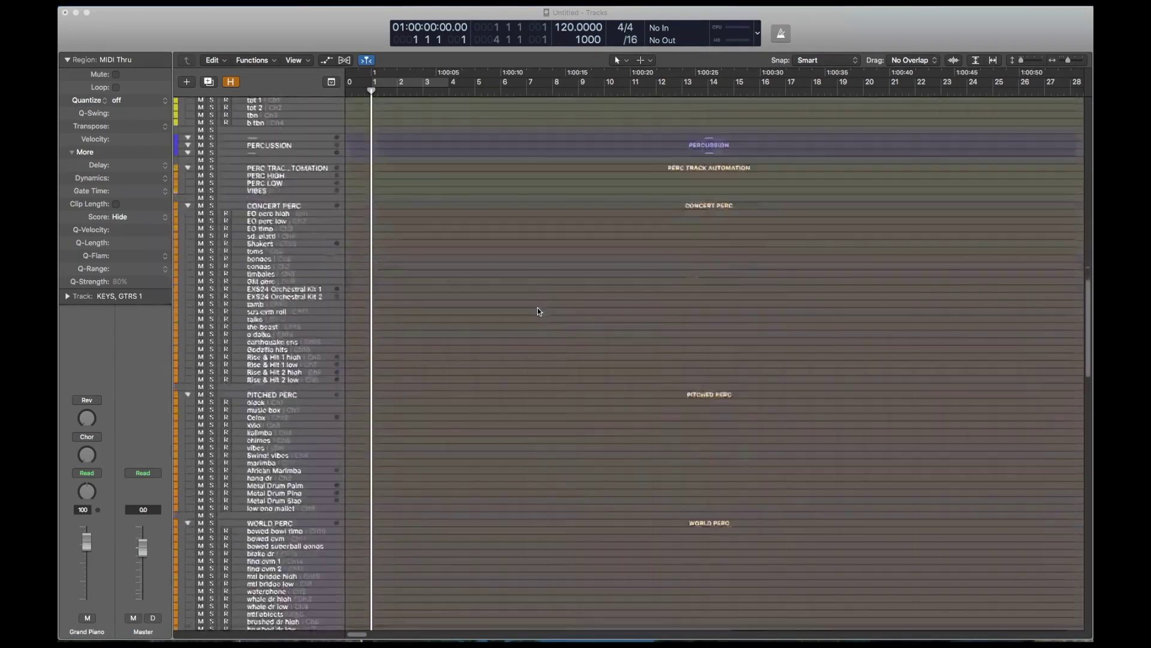